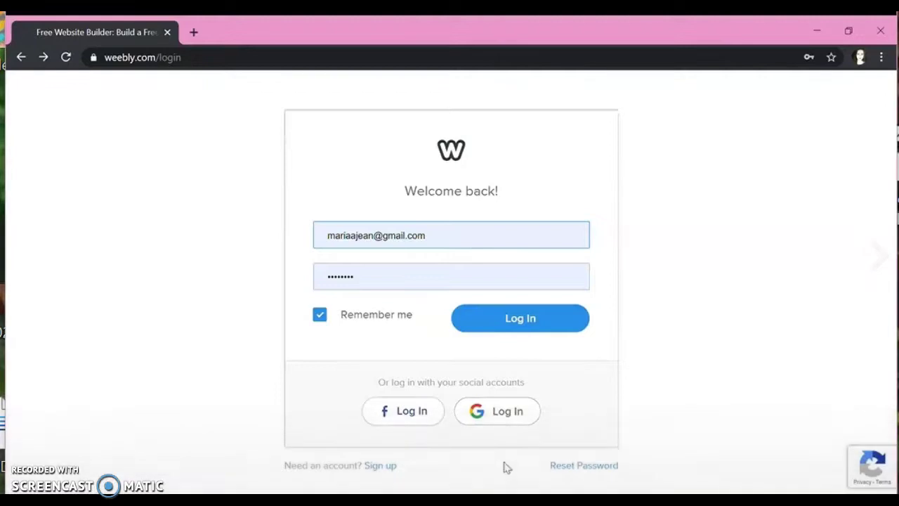
Step: Open the new-account signup form and enter the first and last name
click(390, 467)
click(383, 241)
text(New U)
key(BackSpace)
key(Tab)
text(User)
key(Tab)
Step: Enter the e-mail address and password, choose United States as country, and submit
text(ne)
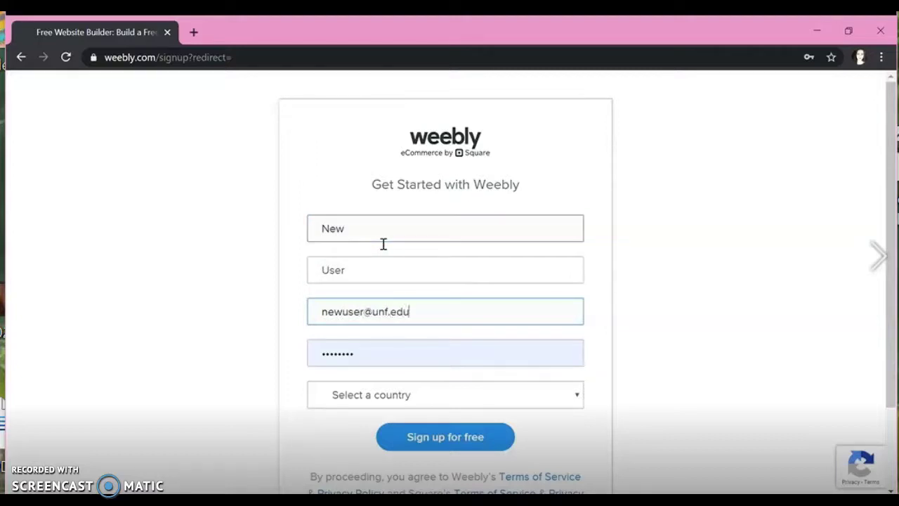
key(Tab)
text(***)
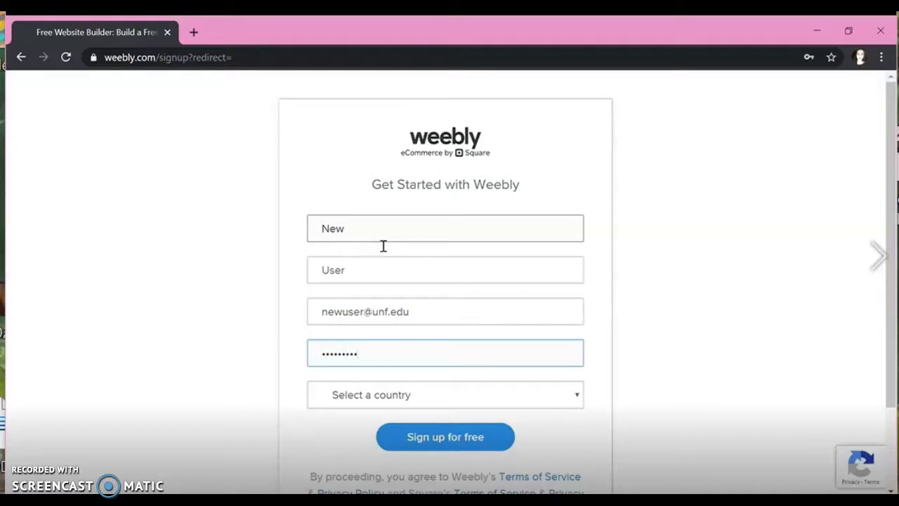
key(Tab)
key(Down)
click(434, 437)
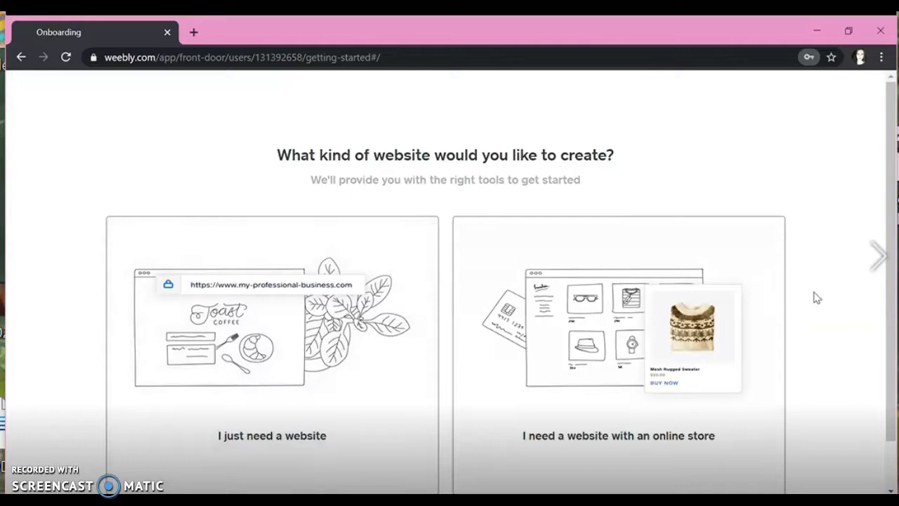
Step: Choose 'I just need a website' and browse the Select a Theme gallery
scroll(234, 424, down, 2)
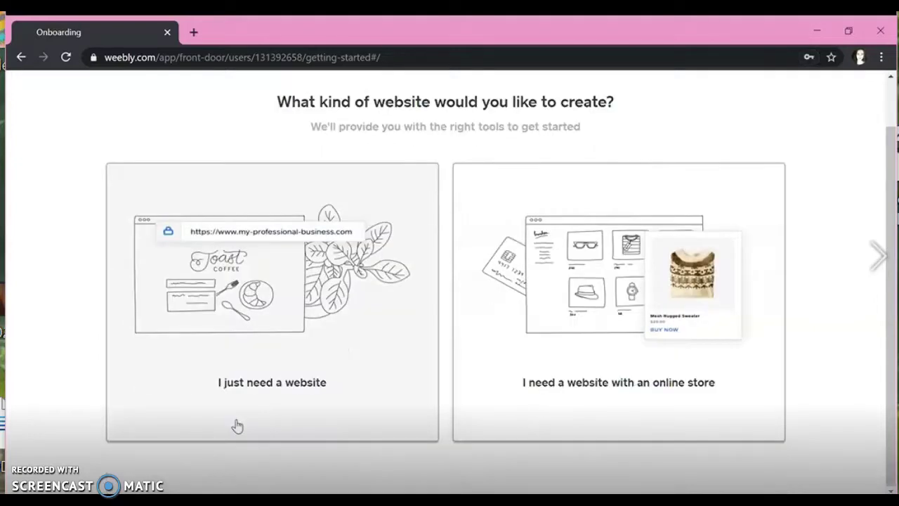
click(271, 395)
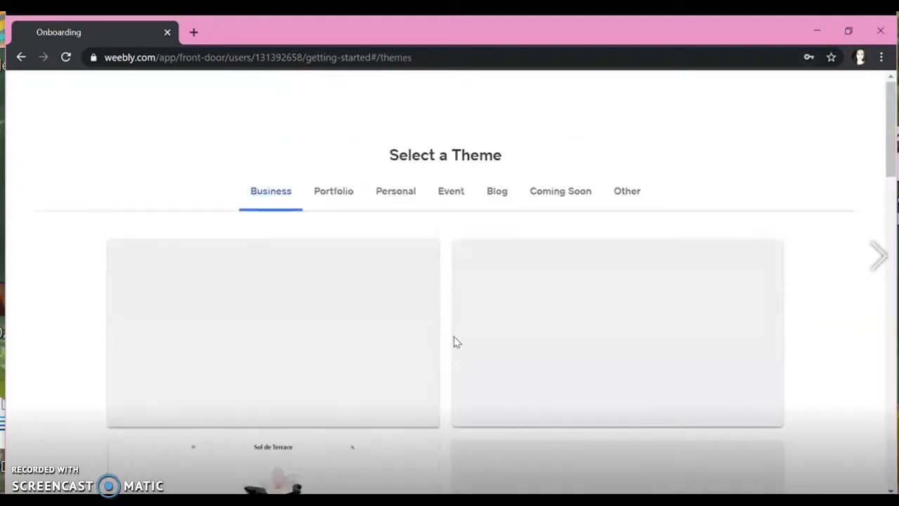
scroll(867, 343, down, 6)
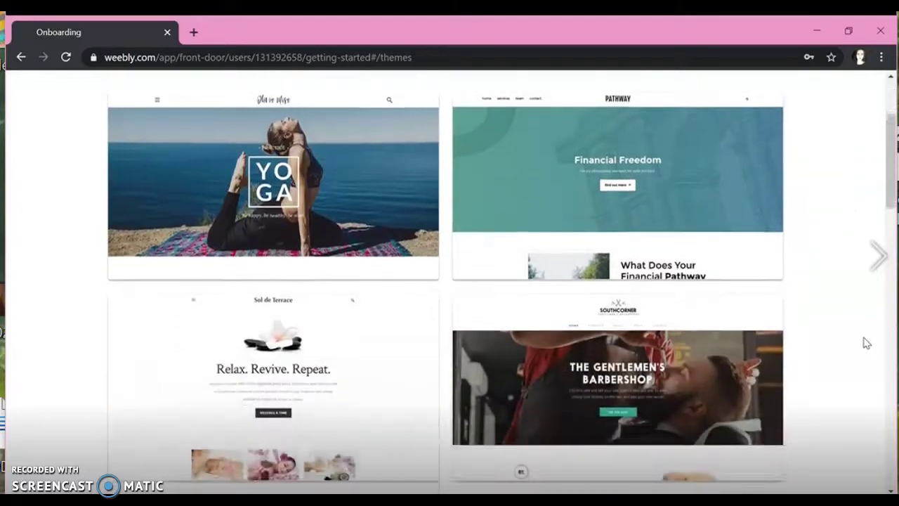
scroll(867, 343, down, 6)
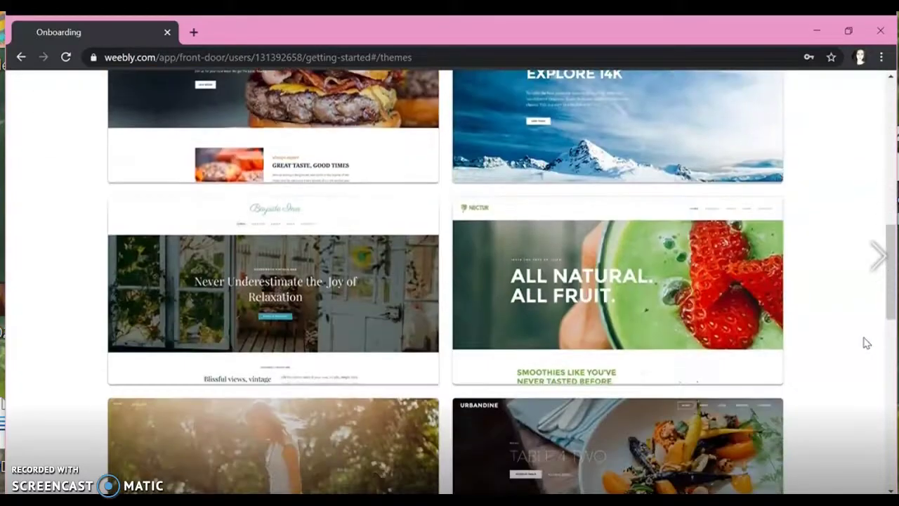
scroll(867, 343, down, 8)
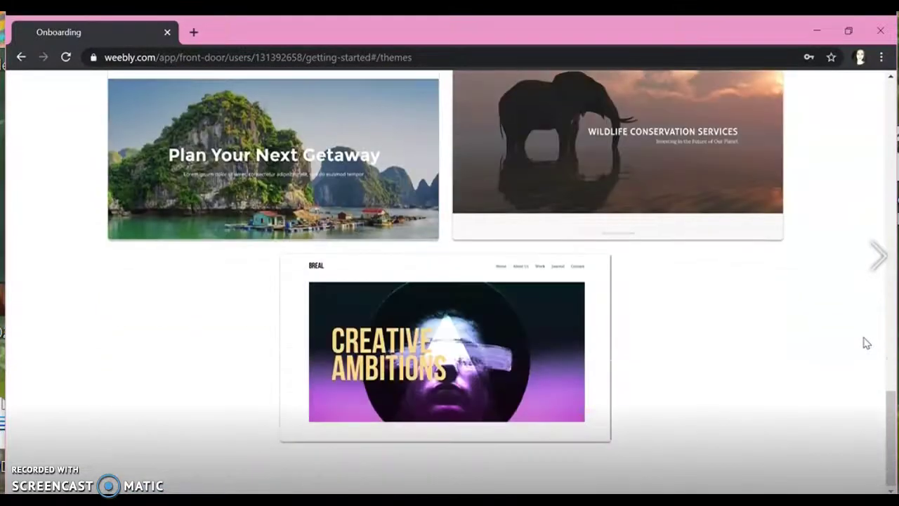
scroll(866, 343, up, 14)
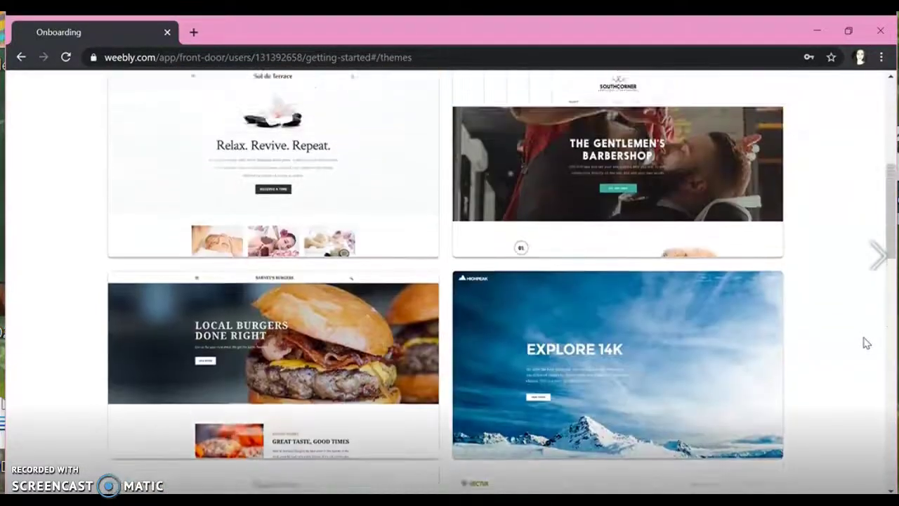
scroll(867, 343, down, 8)
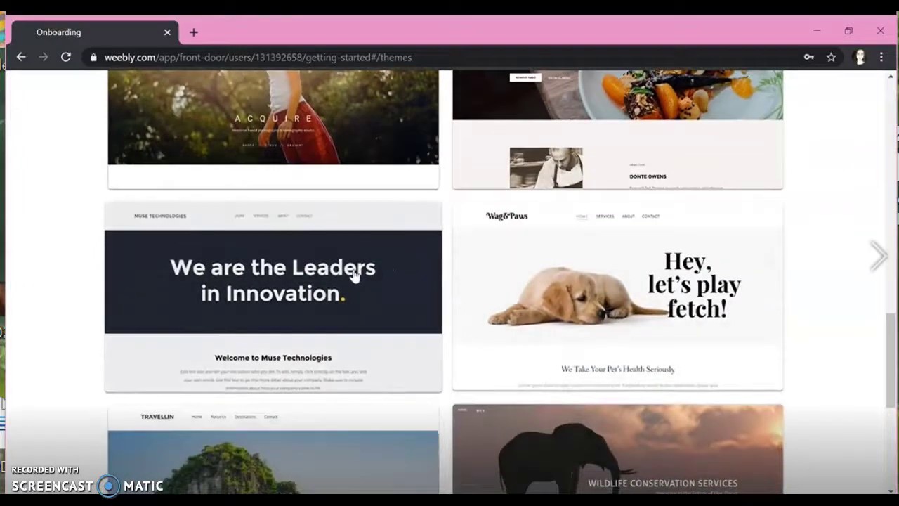
Step: Preview the Muse Technologies theme and start editing with it
click(350, 274)
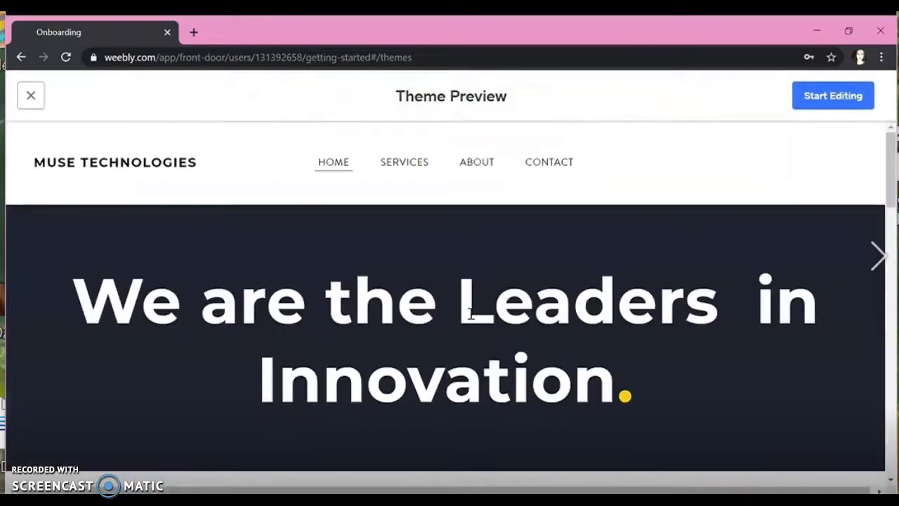
scroll(471, 263, down, 2)
scroll(470, 311, down, 6)
scroll(471, 311, up, 8)
click(851, 89)
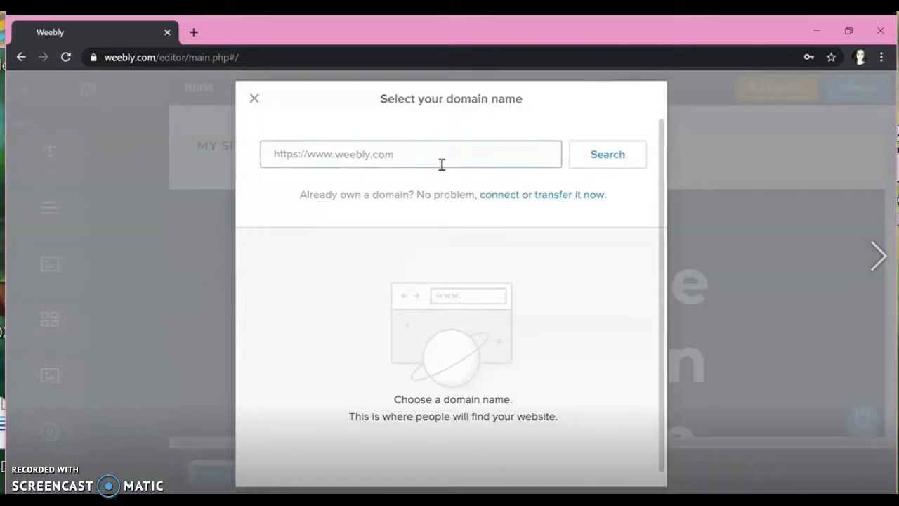
Step: Search for a site address, then revise it to newuser123 and search again
text(newuser.weebly.com)
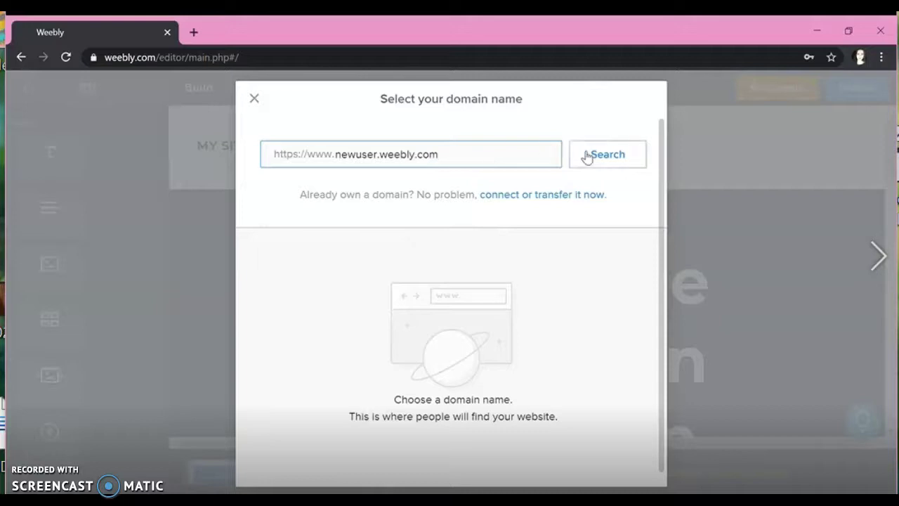
click(587, 156)
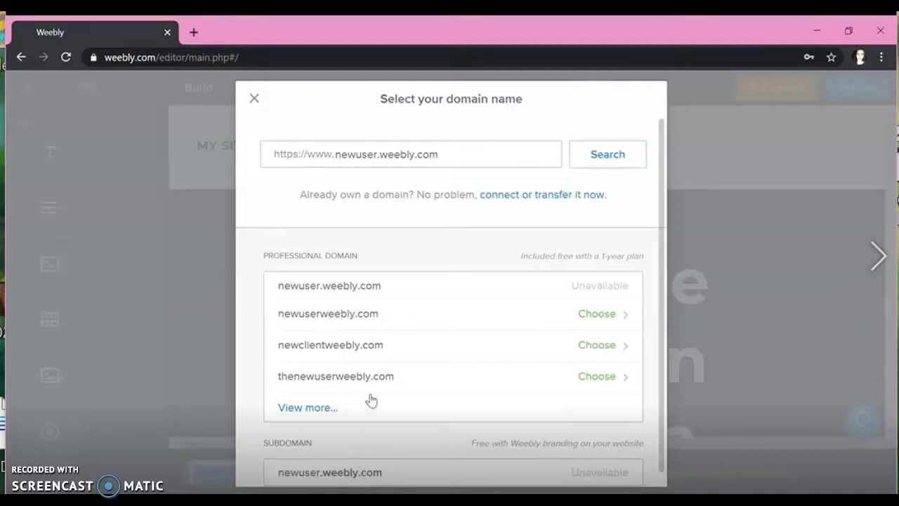
click(379, 160)
text(123)
click(436, 453)
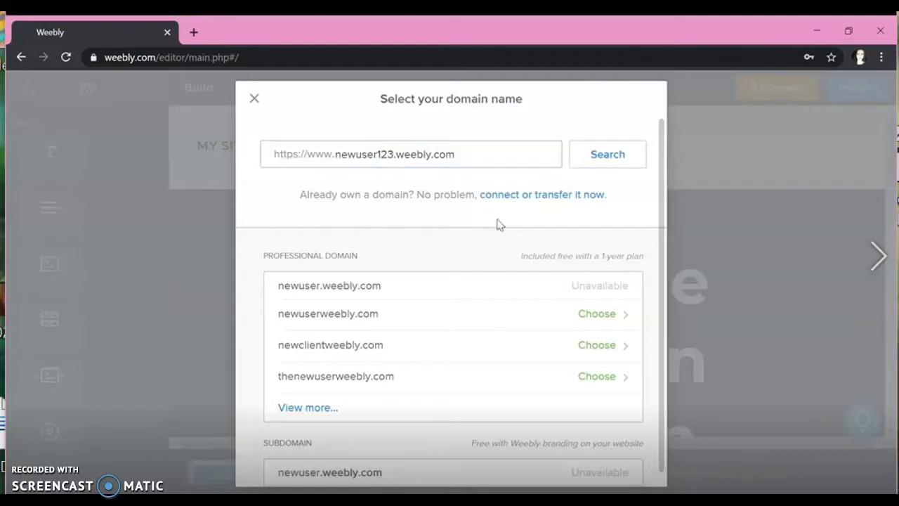
click(588, 163)
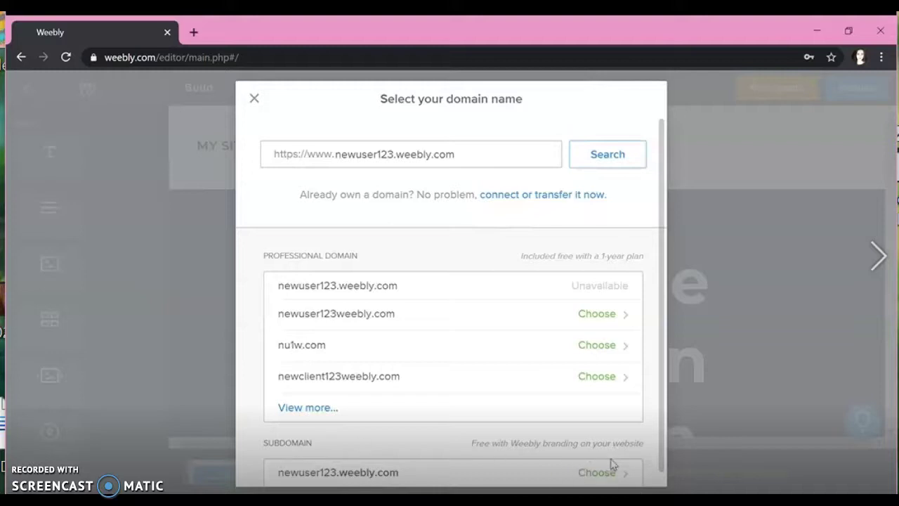
Step: Take the newuser123.weebly.com subdomain, read the Color Block release notes, and reload the editor
click(596, 477)
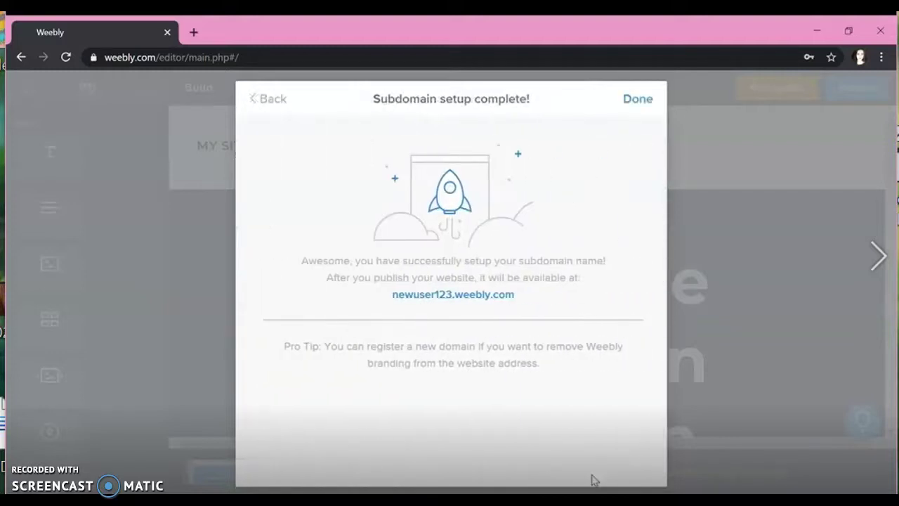
click(634, 103)
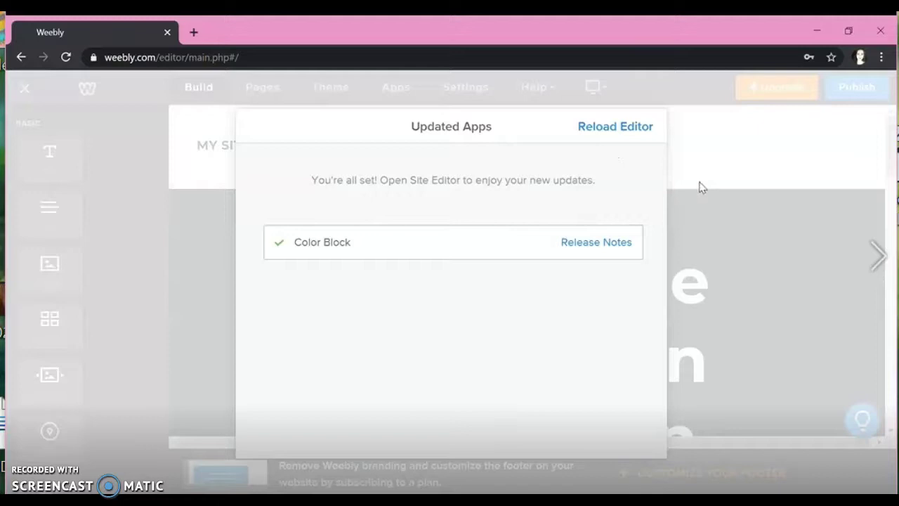
click(617, 242)
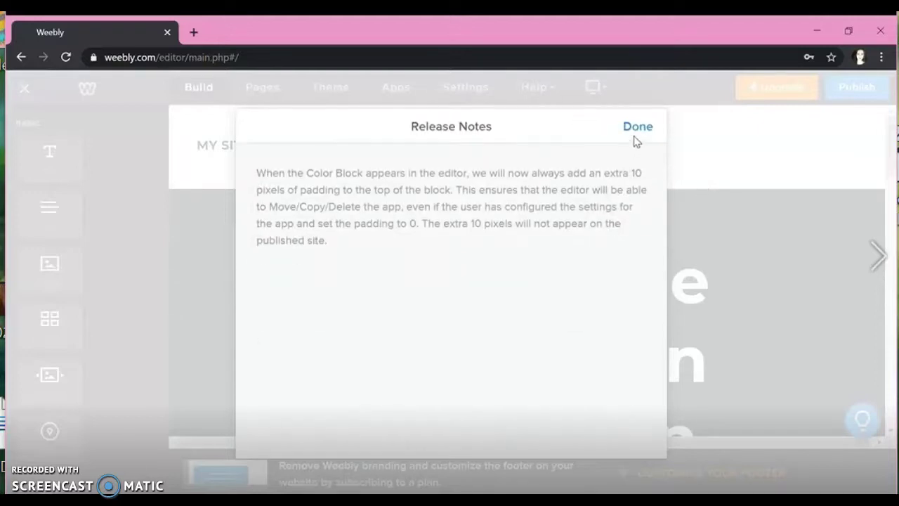
click(635, 133)
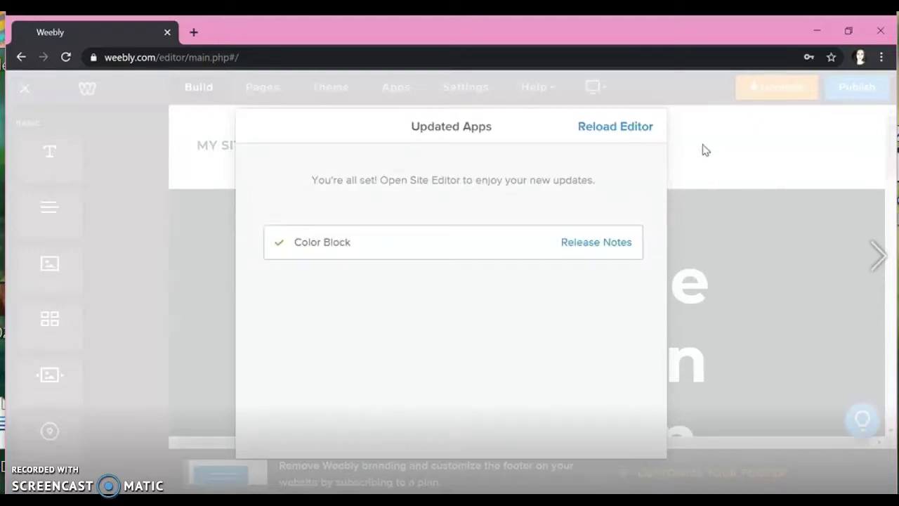
click(651, 133)
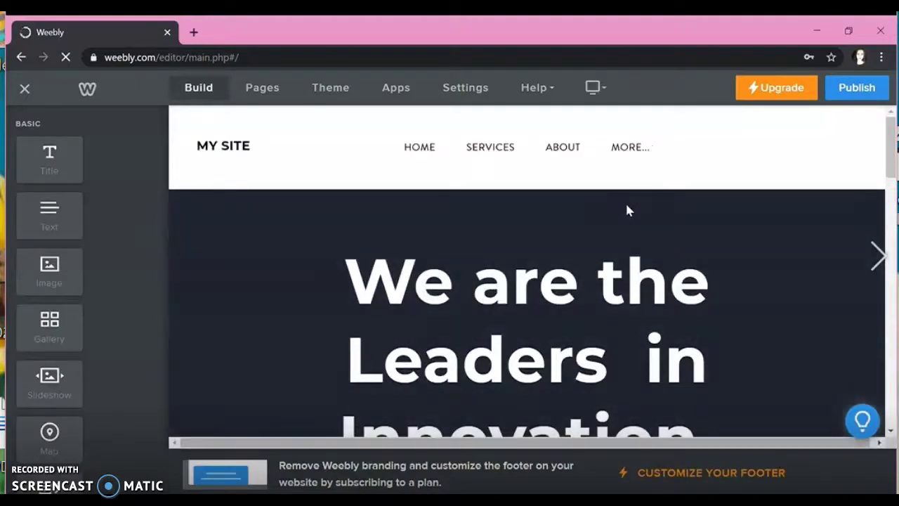
scroll(626, 209, down, 4)
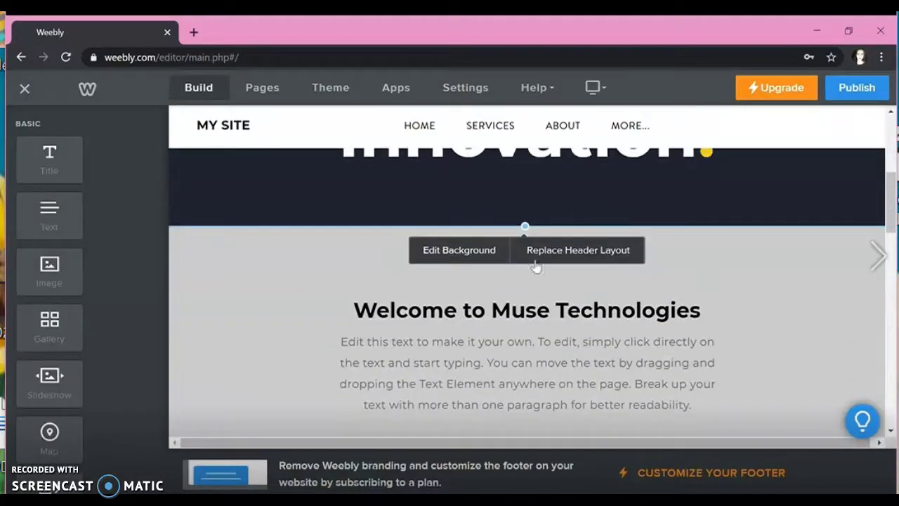
Step: Discard the dark Muse header and apply the red Less is More layout
click(540, 261)
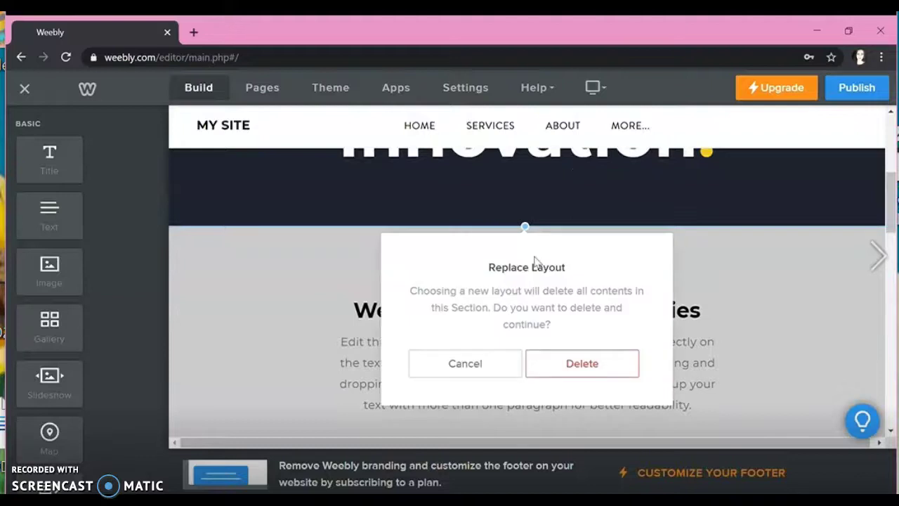
click(542, 366)
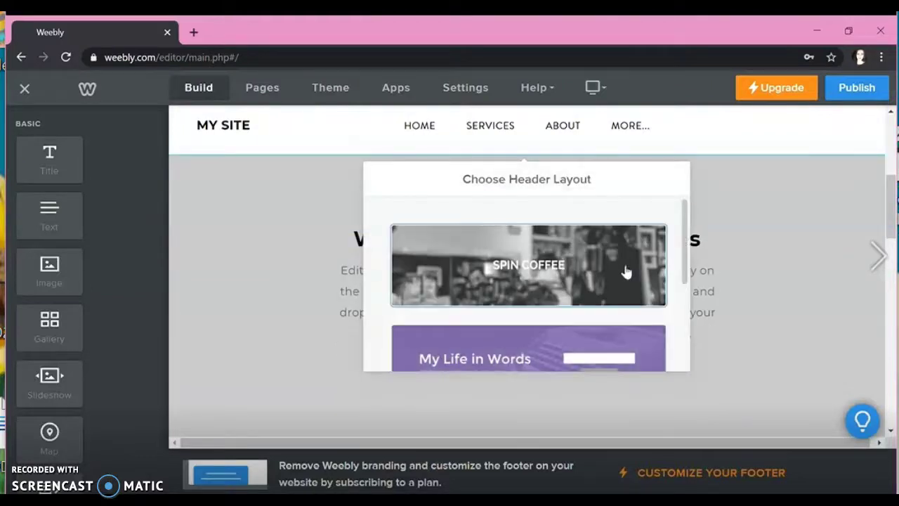
scroll(618, 274, down, 4)
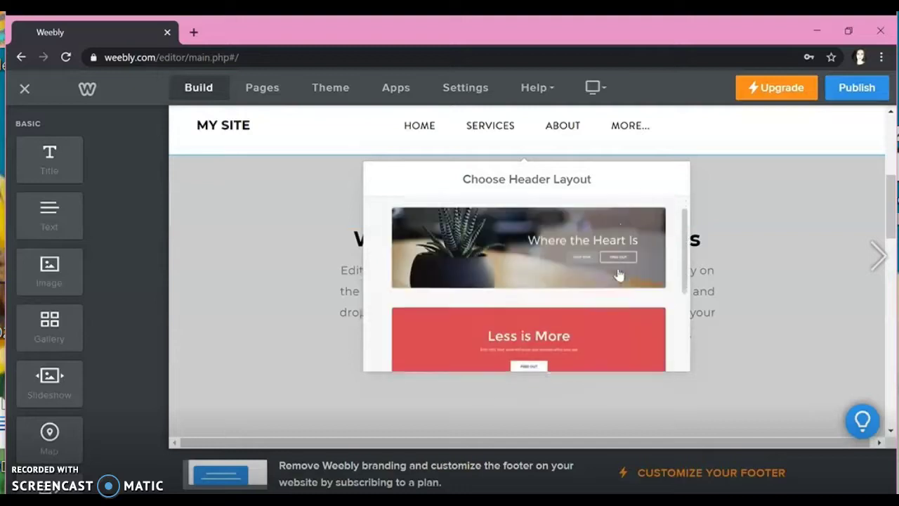
scroll(618, 274, up, 1)
scroll(618, 275, down, 3)
scroll(618, 275, up, 2)
scroll(618, 275, down, 4)
scroll(618, 274, up, 4)
click(618, 270)
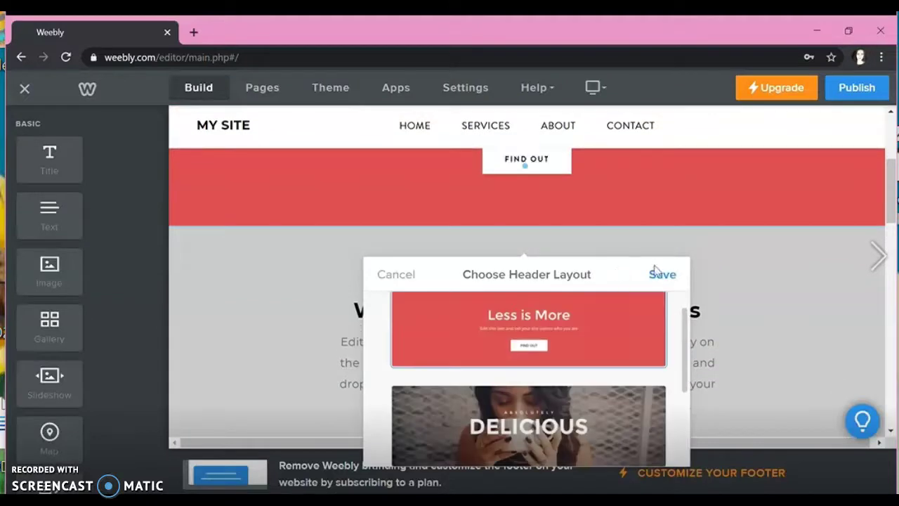
click(655, 274)
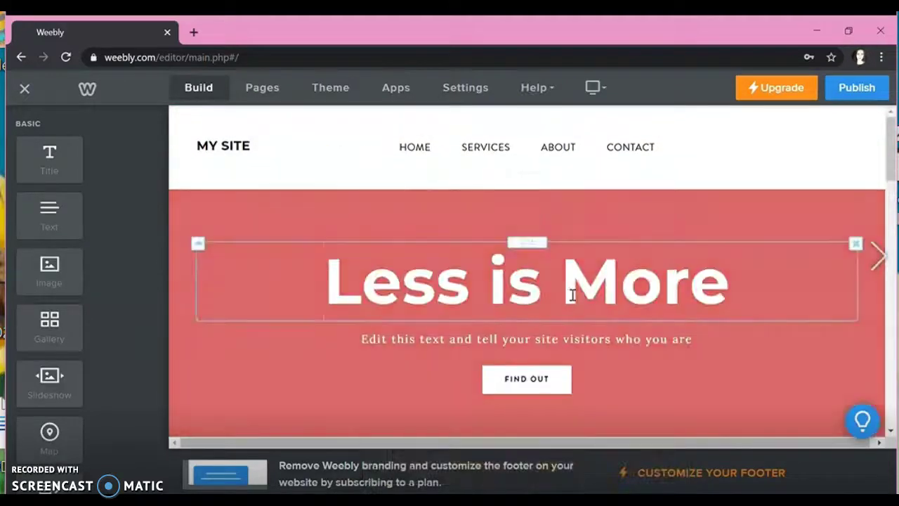
click(572, 295)
Step: Retitle the header 'Name' and change the subtitle to 'Professional Portfolio'
drag(732, 298, 304, 290)
text(Name)
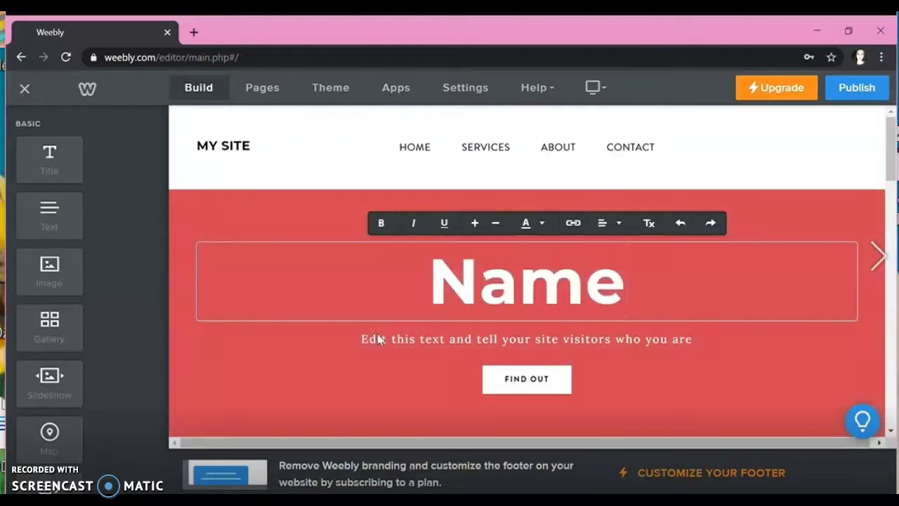
click(384, 342)
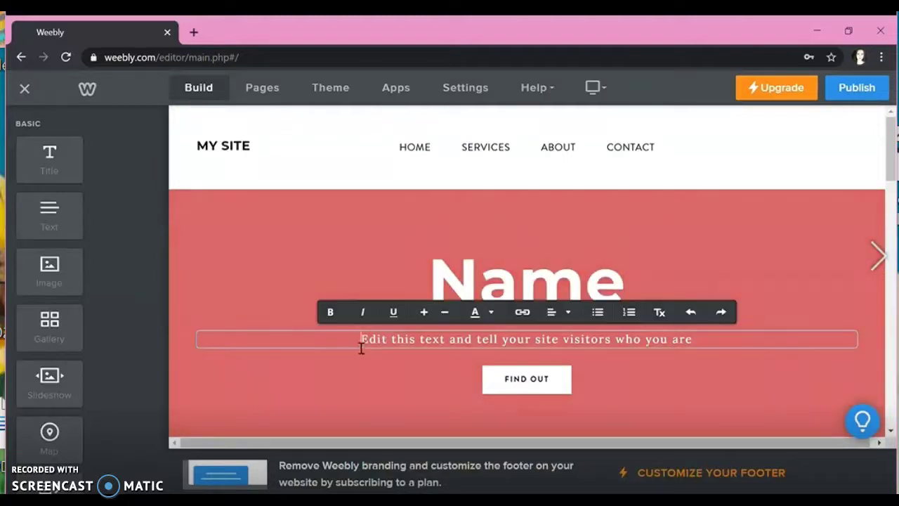
drag(361, 347, 786, 321)
text(My )
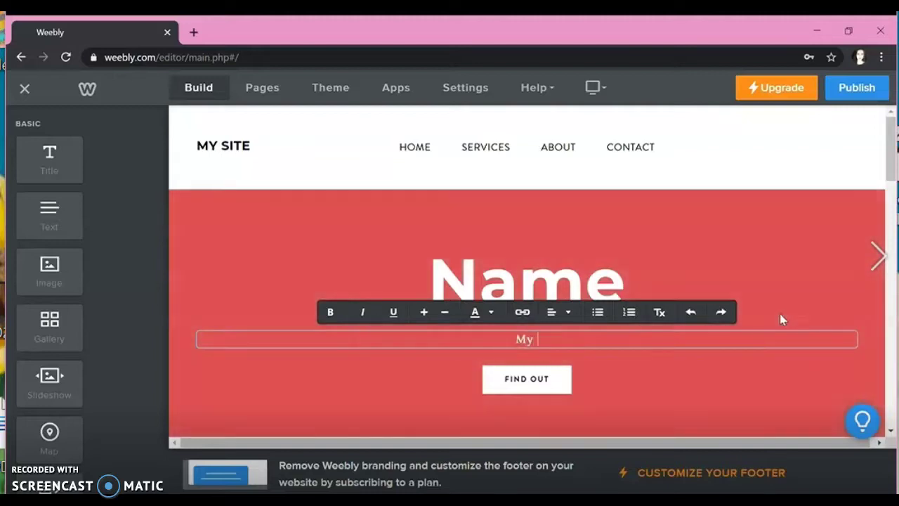
text(Professio)
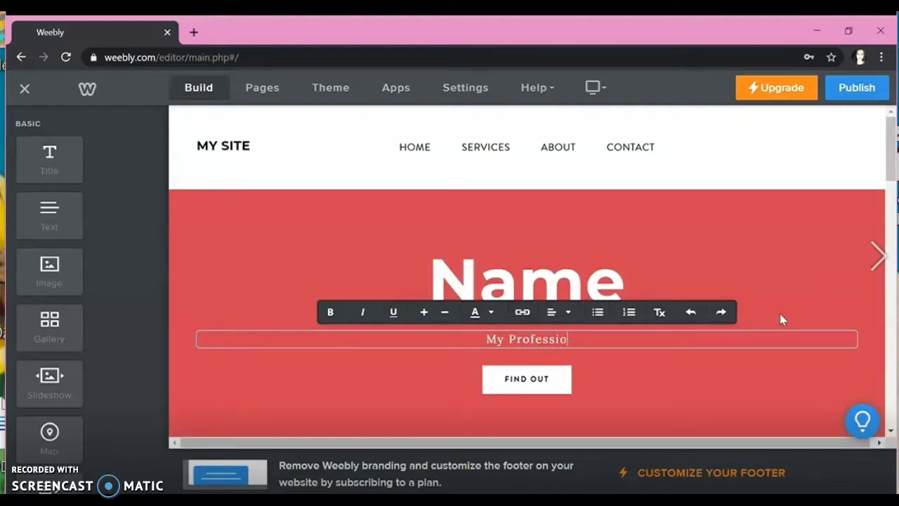
text(nal Portfolio)
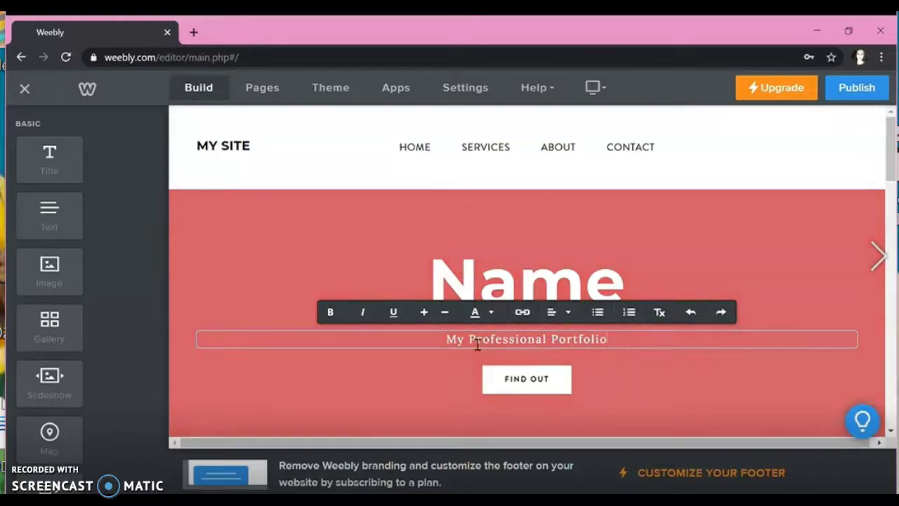
drag(480, 344, 416, 345)
key(BackSpace)
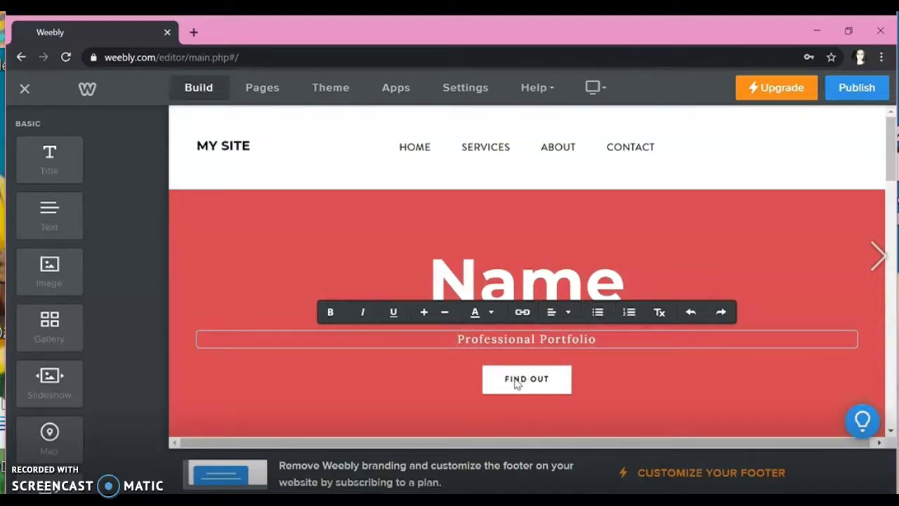
Step: Relabel the hero's FIND OUT button to RESUME
click(520, 384)
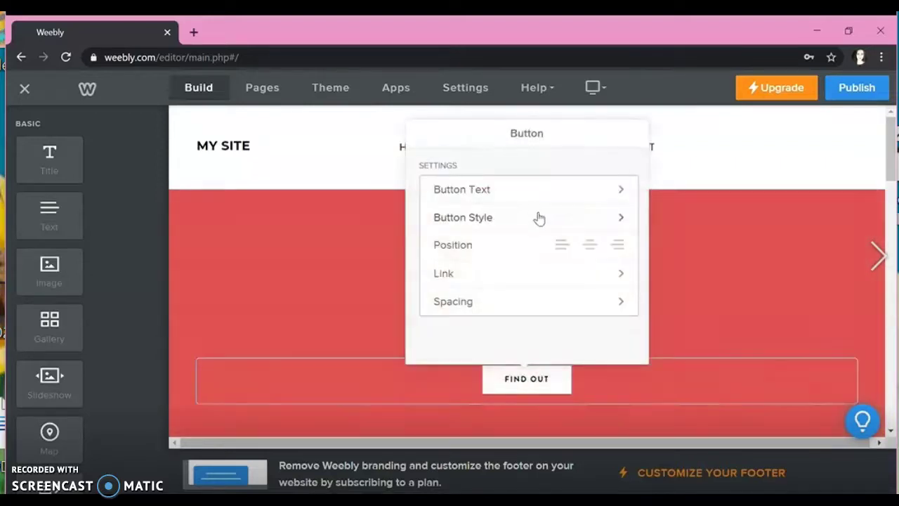
click(537, 201)
drag(518, 197, 434, 189)
text(B)
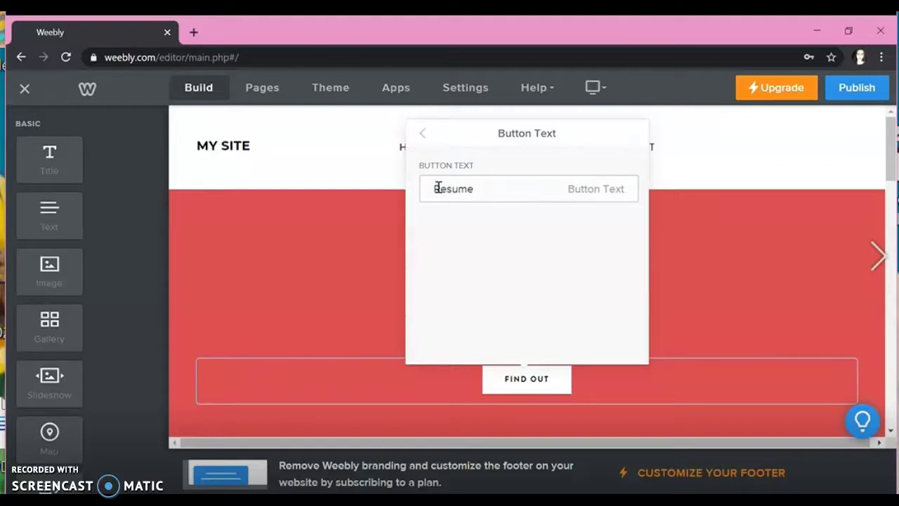
click(720, 282)
click(534, 383)
click(669, 327)
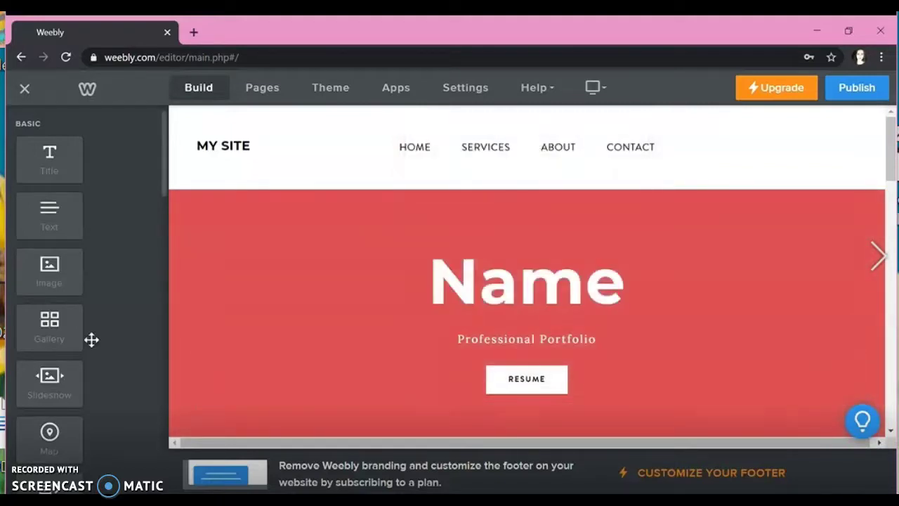
scroll(92, 339, down, 5)
Step: Add a second button to the hero to the right of RESUME
drag(53, 334, 628, 385)
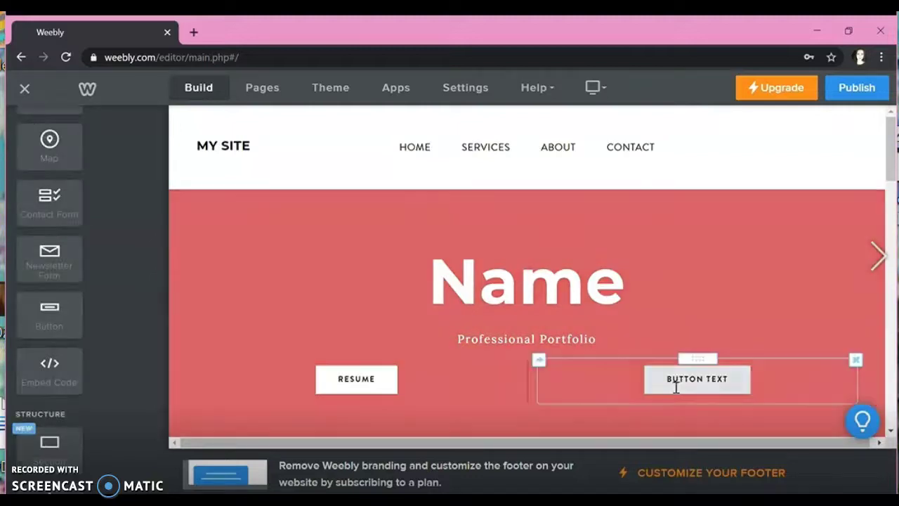
click(675, 385)
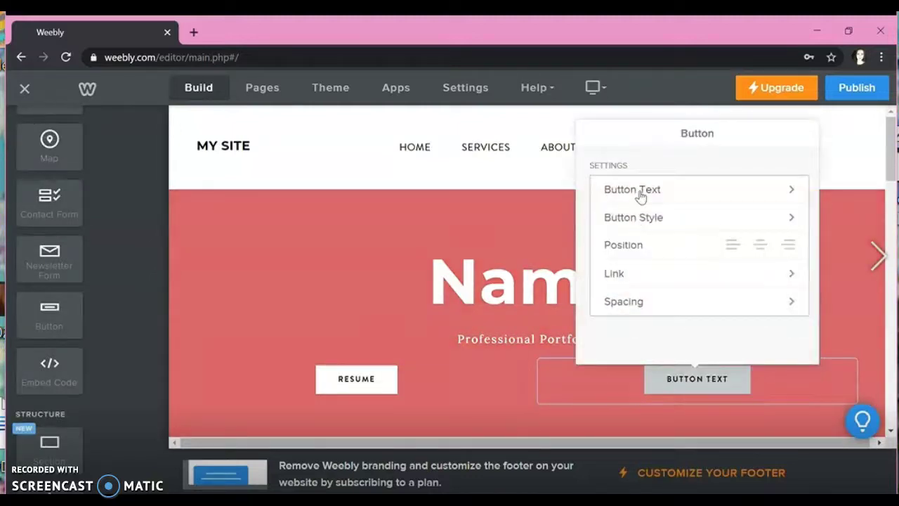
click(638, 191)
drag(667, 196, 555, 181)
click(560, 177)
scroll(560, 177, down, 5)
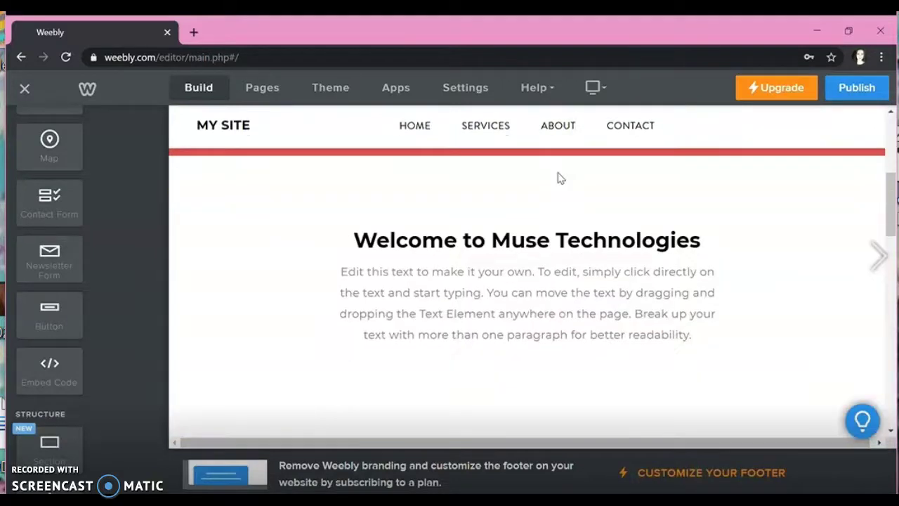
scroll(559, 177, up, 5)
Step: Label the new button ABOUT ME
click(696, 341)
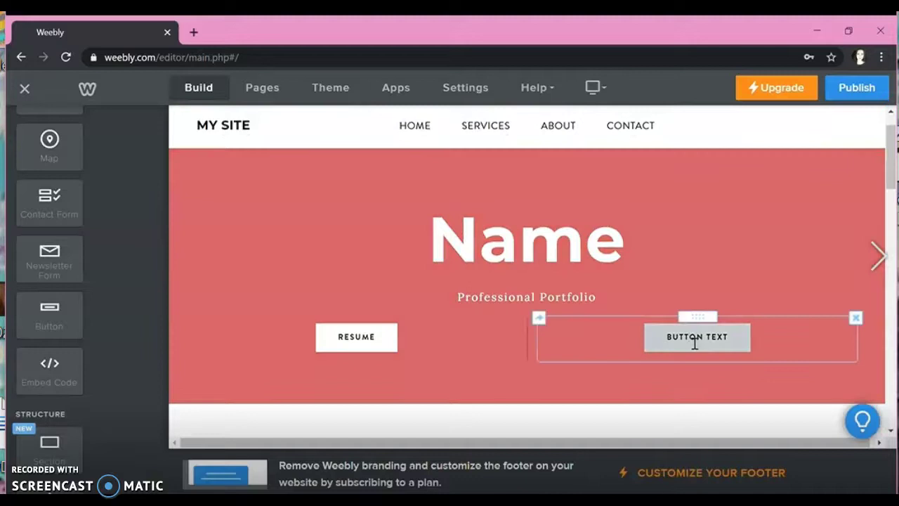
drag(674, 342, 752, 337)
text(ABOUT )
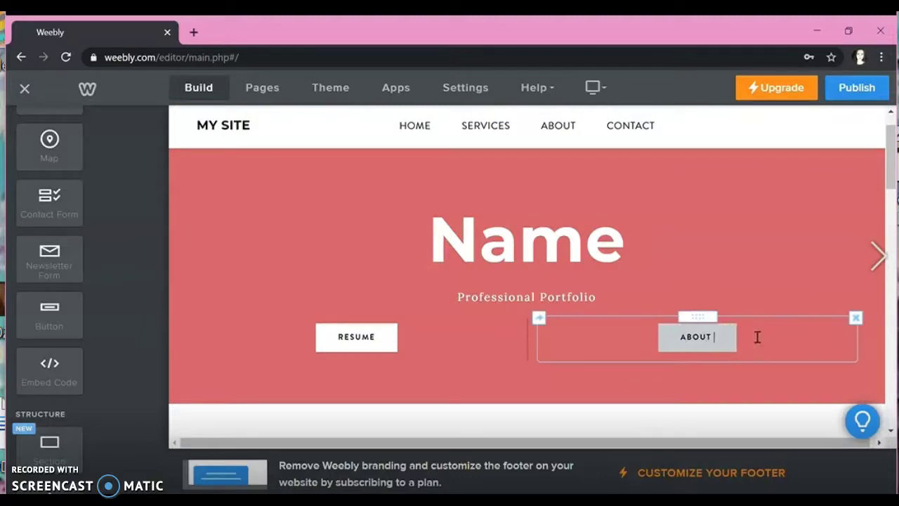
text(EE)
click(599, 382)
scroll(599, 382, down, 3)
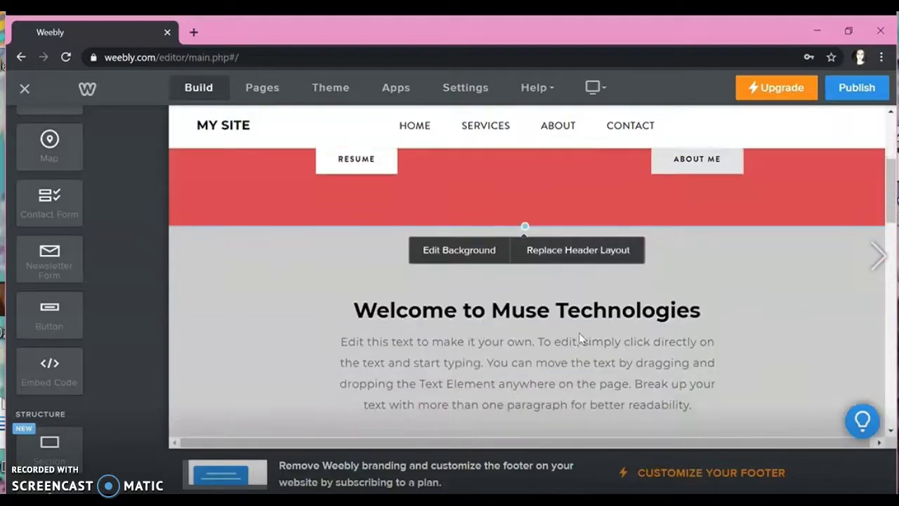
Step: Insert a button labelled Personal Statement between RESUME and ABOUT ME
scroll(580, 339, up, 2)
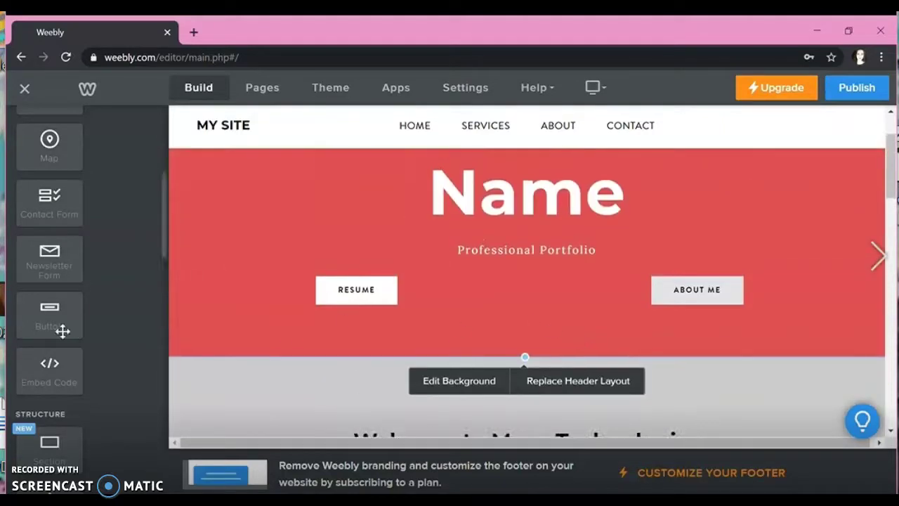
drag(56, 324, 517, 297)
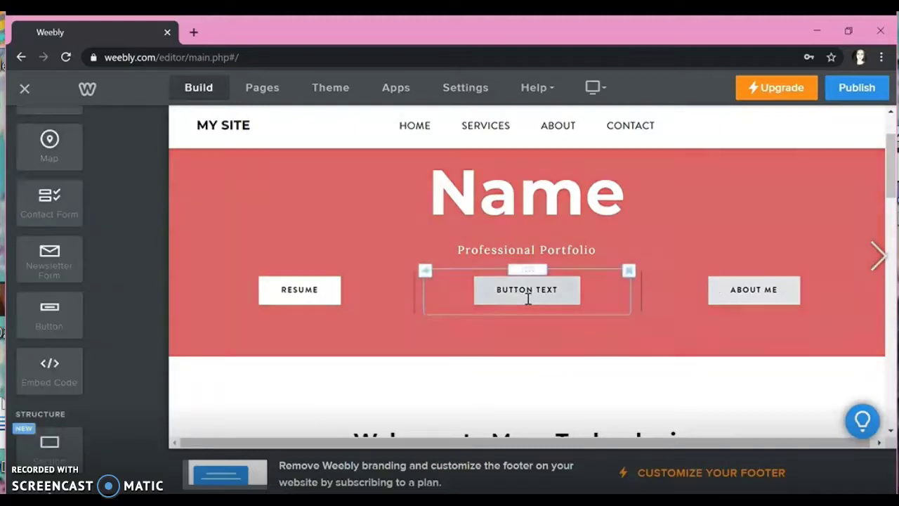
click(528, 298)
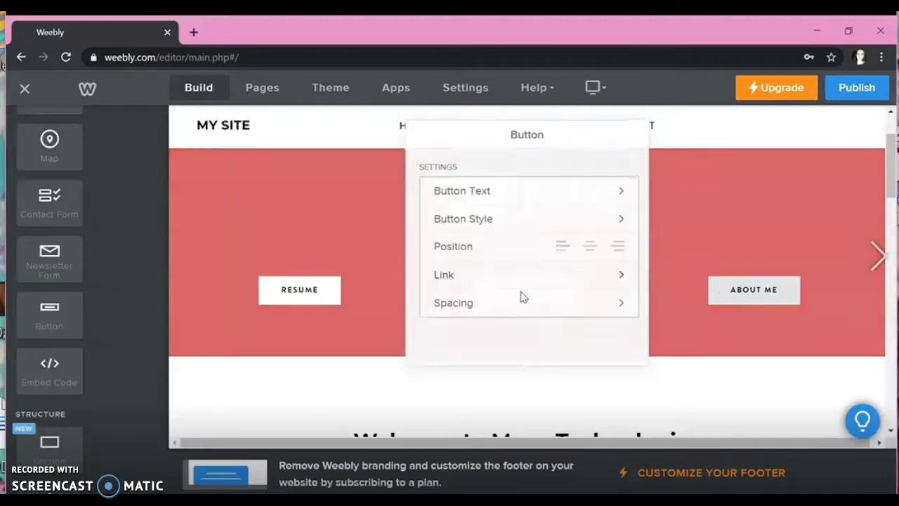
click(492, 189)
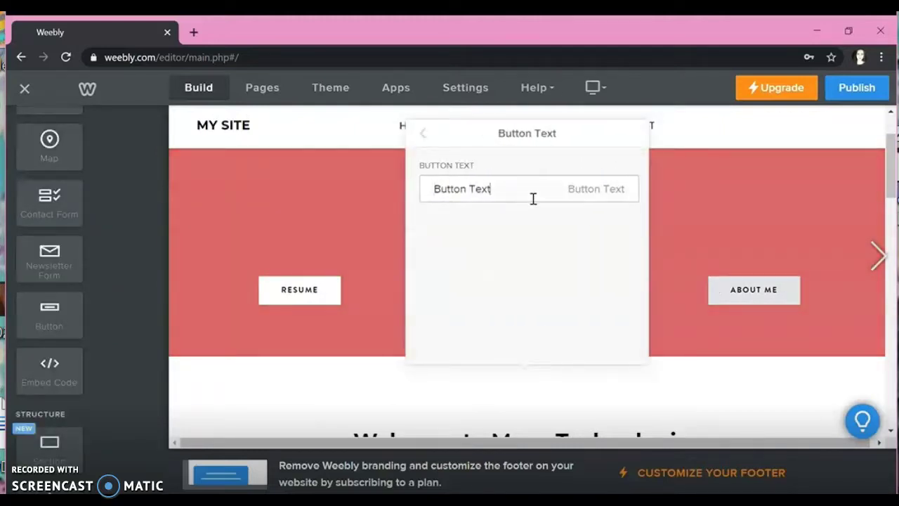
drag(534, 193, 416, 178)
text(Personal Statement)
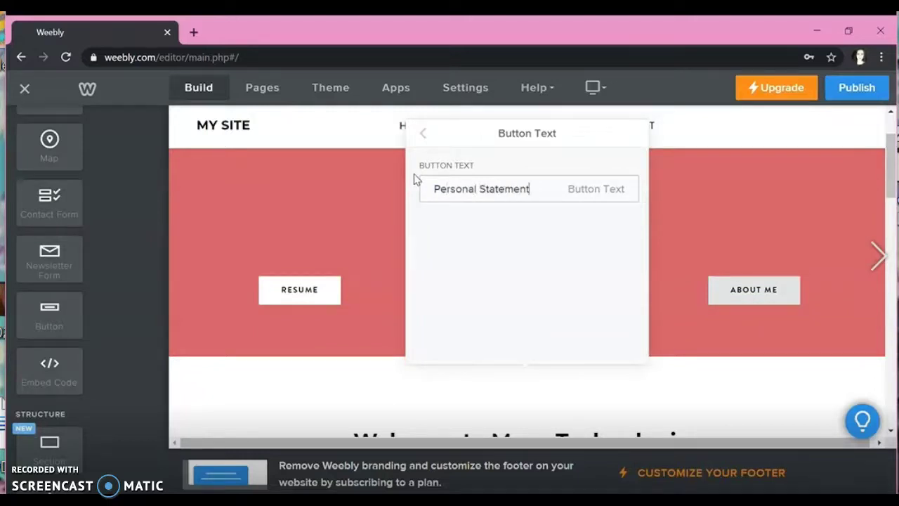
click(667, 318)
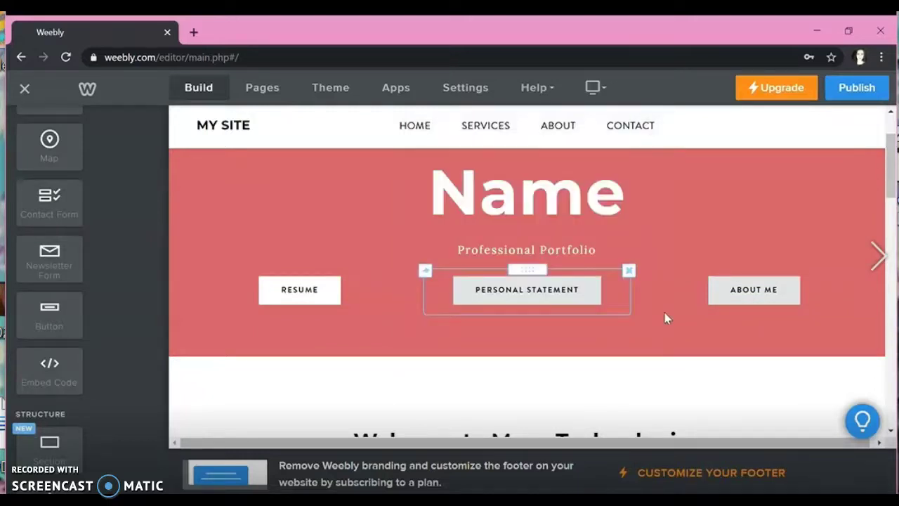
Step: Delete the Domain Hosting and Backup & Storage headings from the services section
click(508, 350)
scroll(506, 347, down, 3)
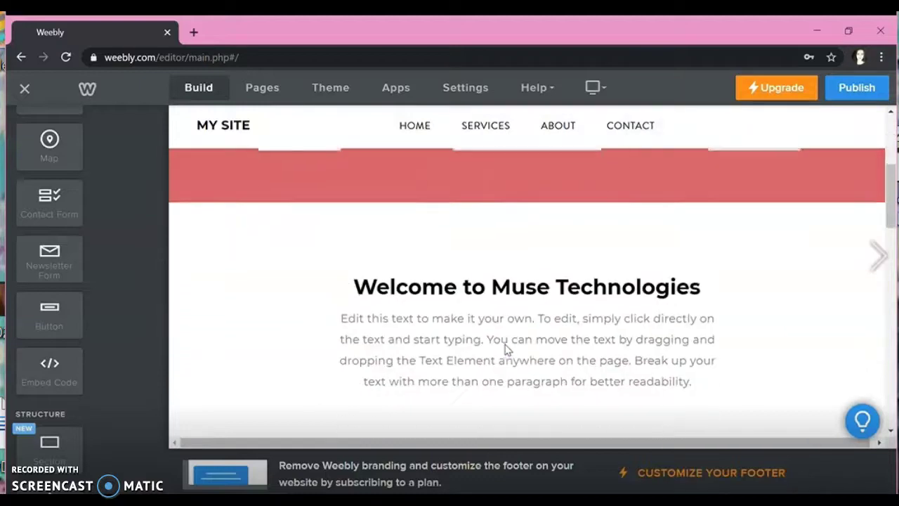
scroll(503, 422, up, 1)
drag(505, 406, 562, 306)
scroll(787, 266, up, 1)
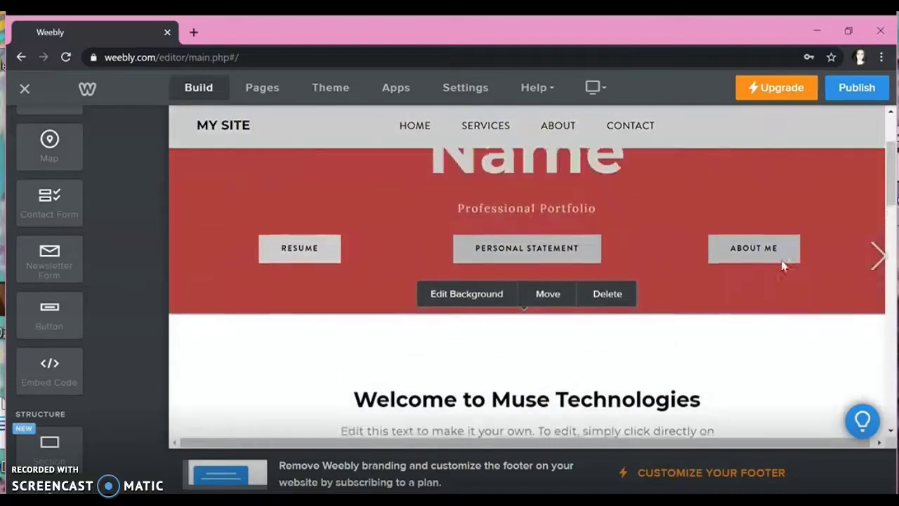
scroll(651, 415, down, 4)
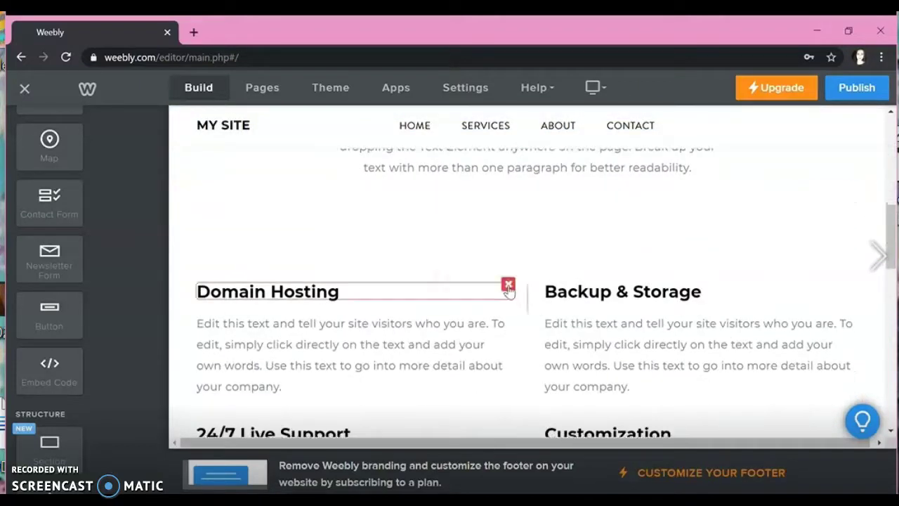
click(508, 284)
click(481, 241)
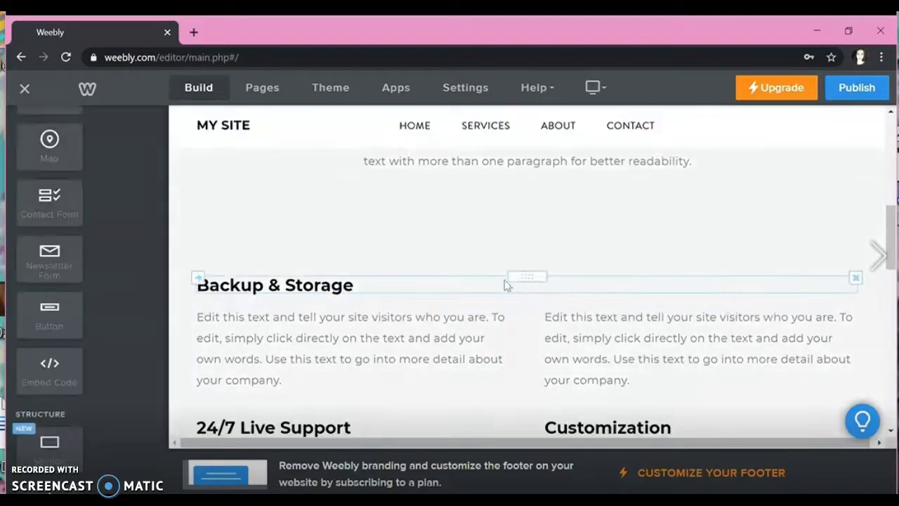
click(854, 278)
click(839, 243)
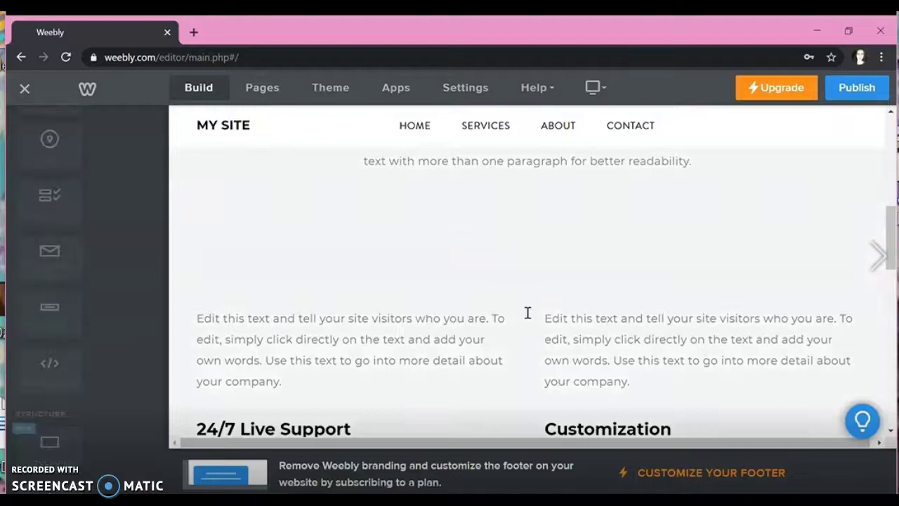
Step: Delete the two left-column text blocks and the 24/7 Live Support heading
click(508, 273)
click(478, 231)
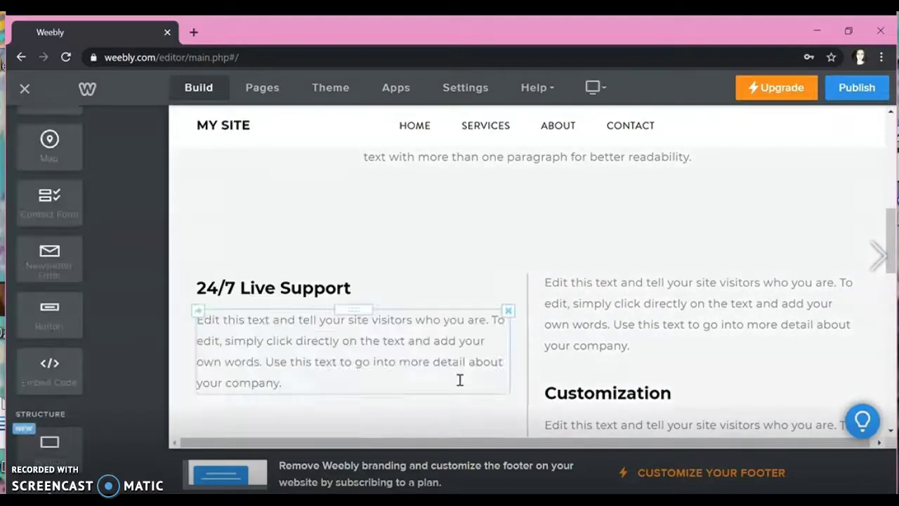
click(508, 311)
click(503, 275)
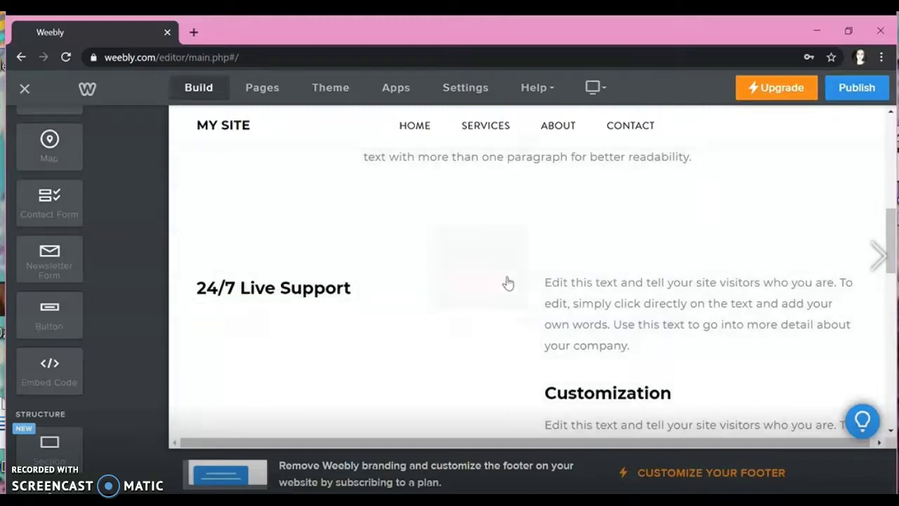
click(509, 278)
click(501, 245)
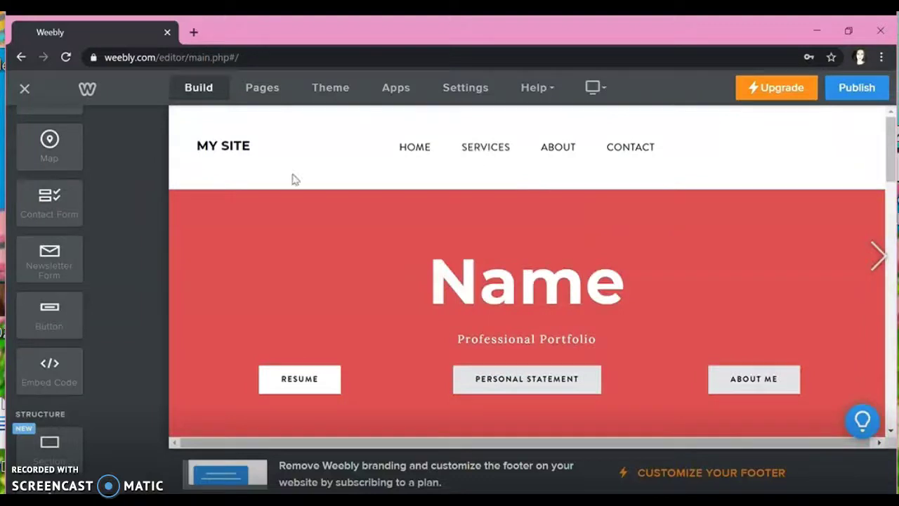
Step: Rename the Services page to About Me and the About page to Personal Statement
click(265, 90)
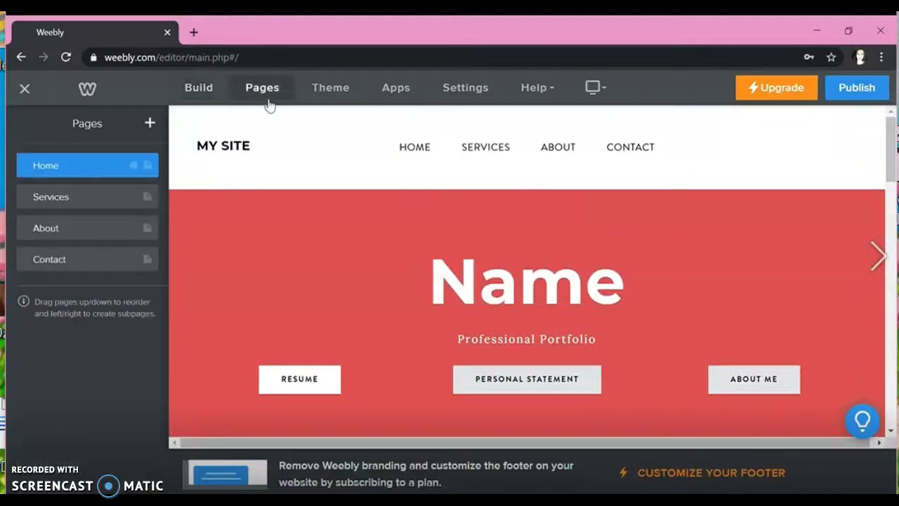
click(62, 198)
click(56, 198)
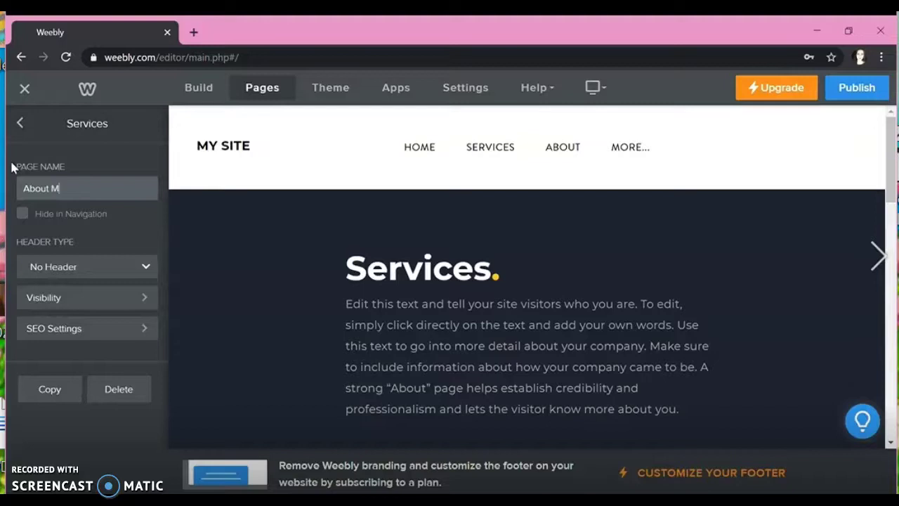
click(90, 136)
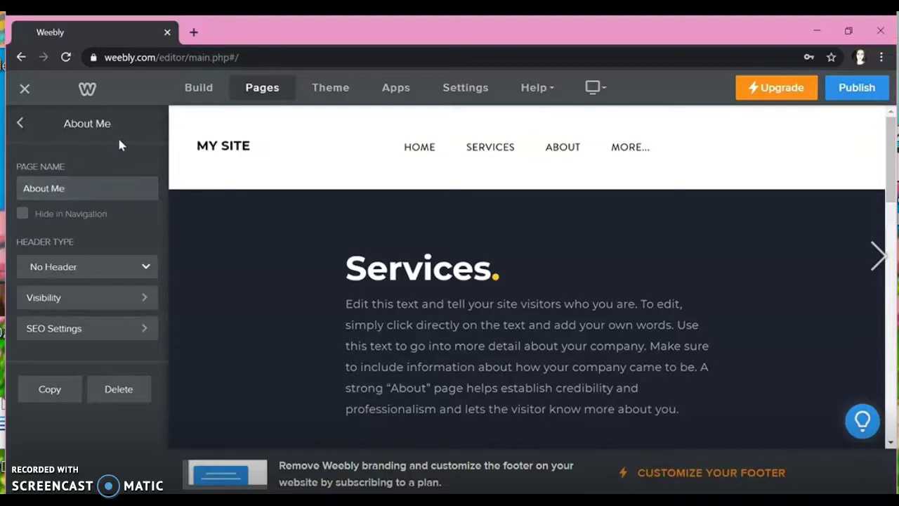
click(23, 123)
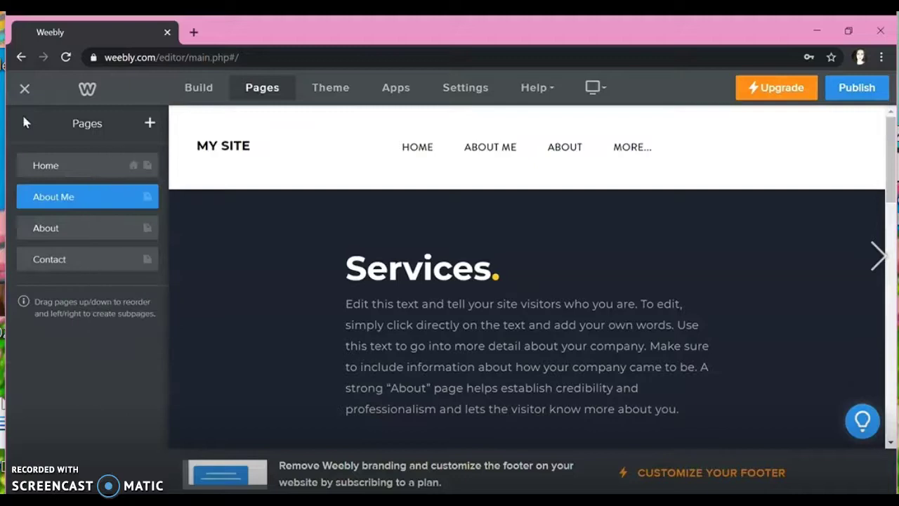
click(43, 229)
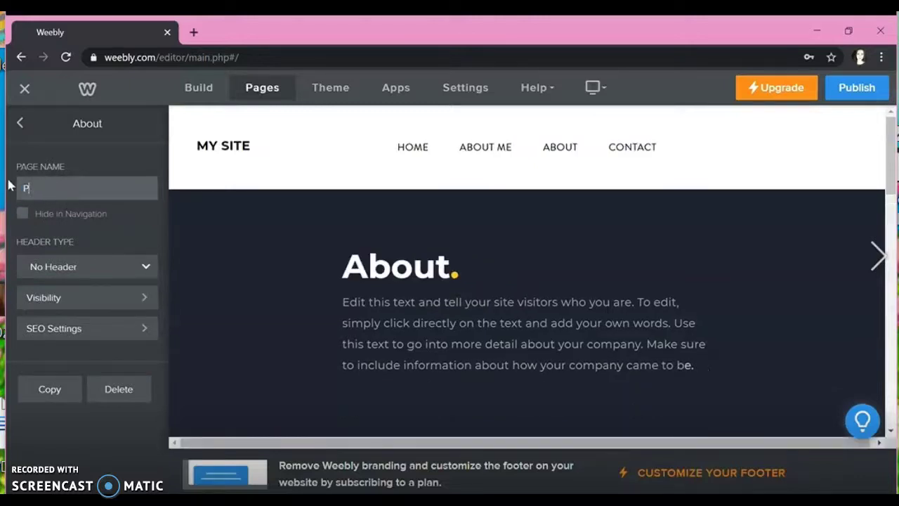
text(Personal Statement)
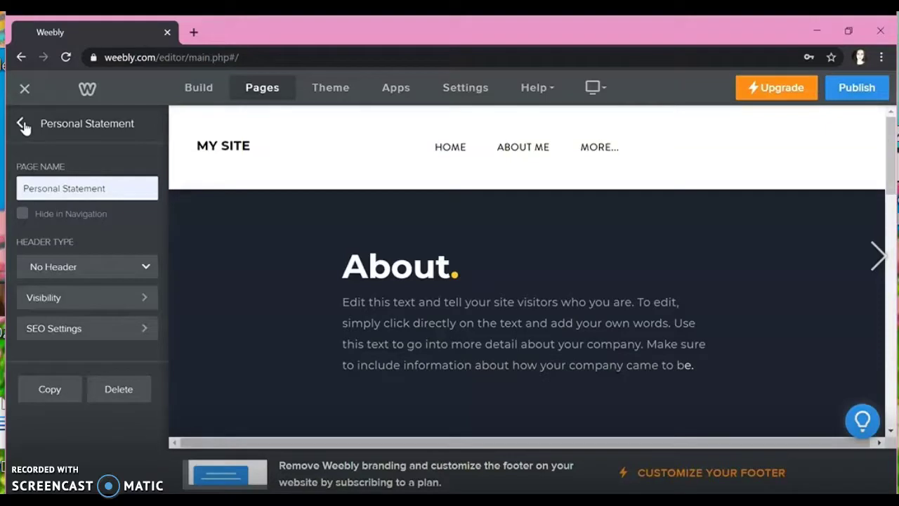
click(22, 124)
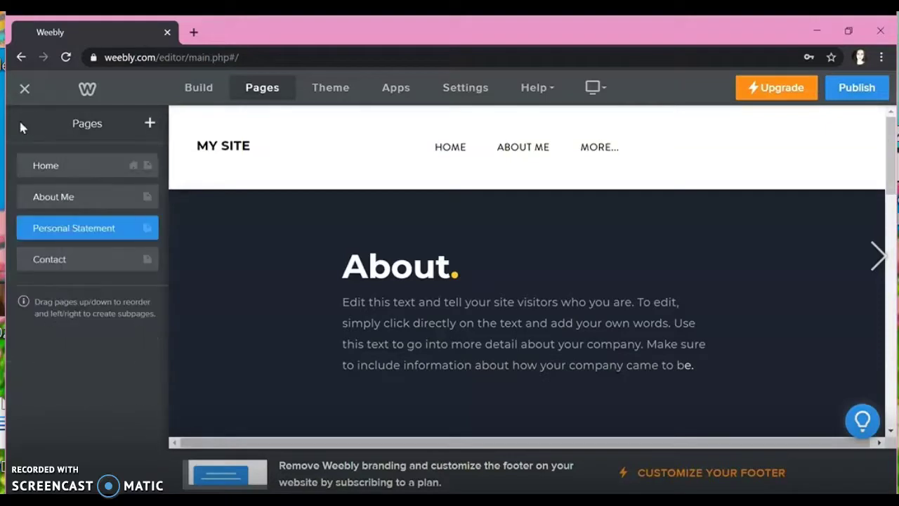
Step: Rename the Contact page to Resume
click(45, 257)
click(75, 193)
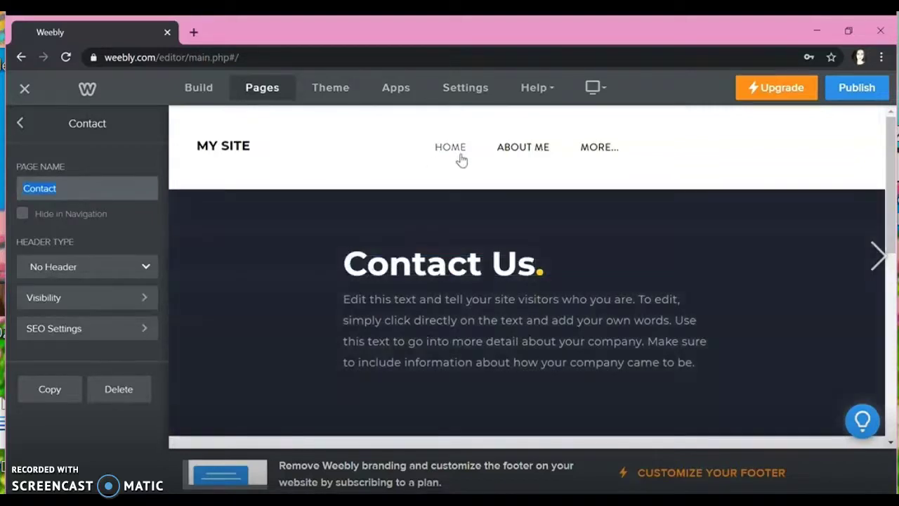
click(458, 154)
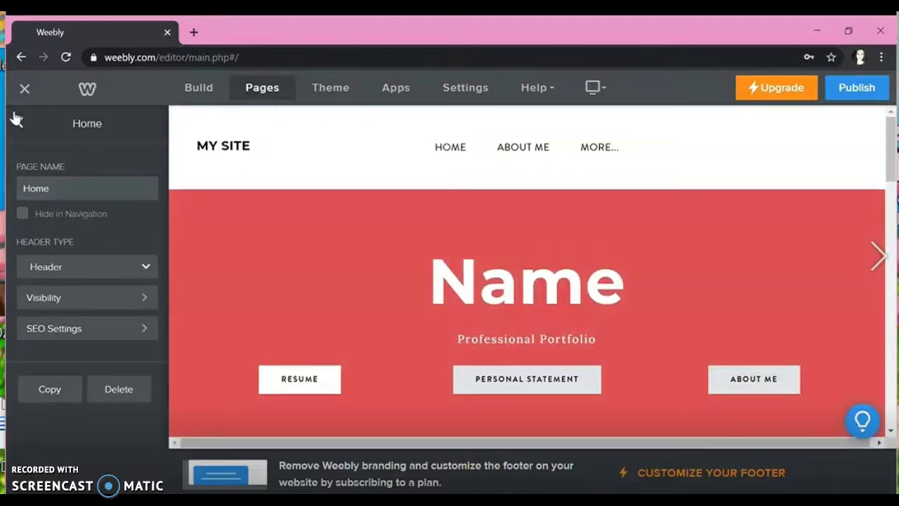
click(24, 125)
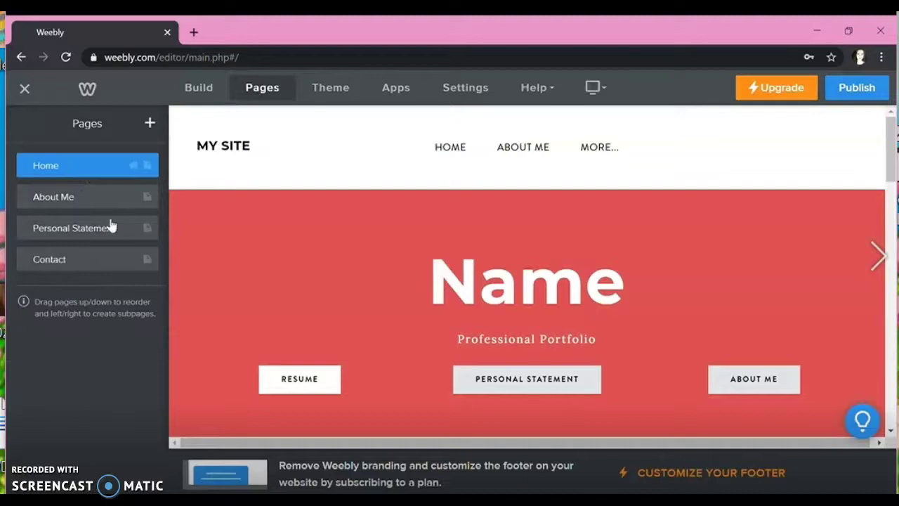
click(71, 261)
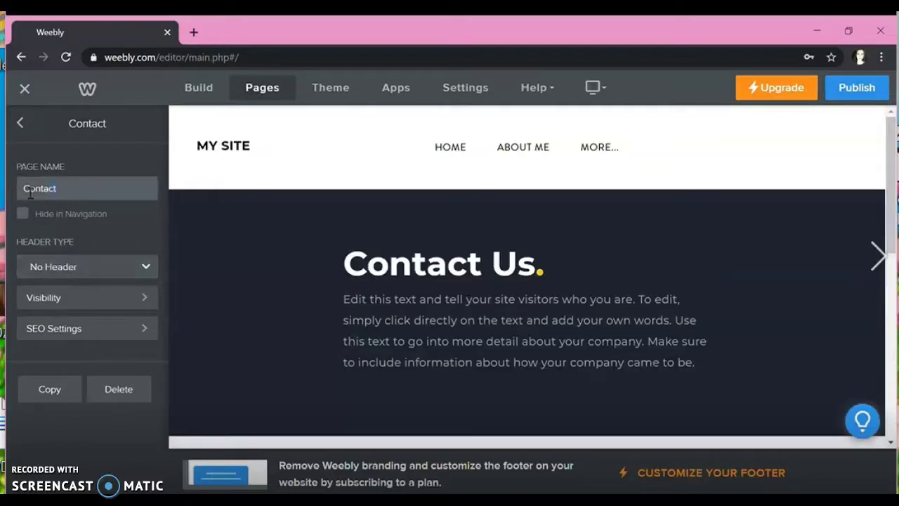
text(Resume)
click(192, 217)
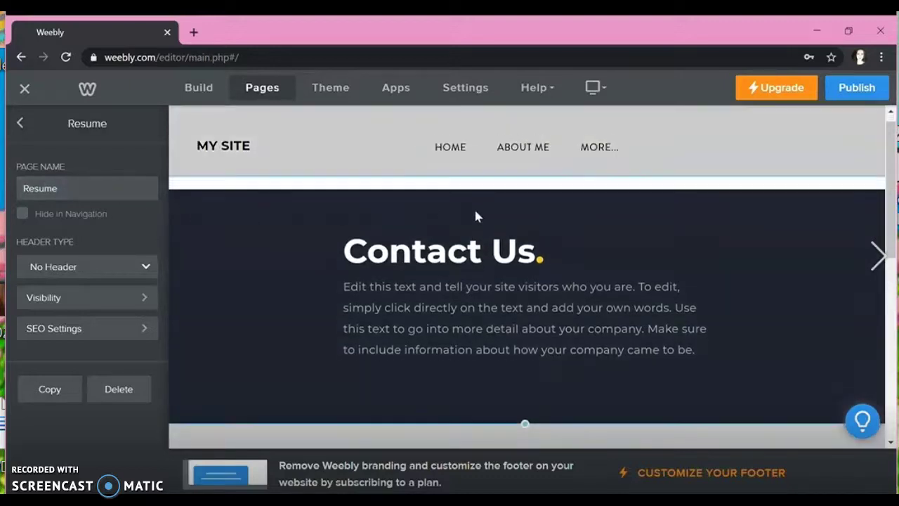
click(20, 124)
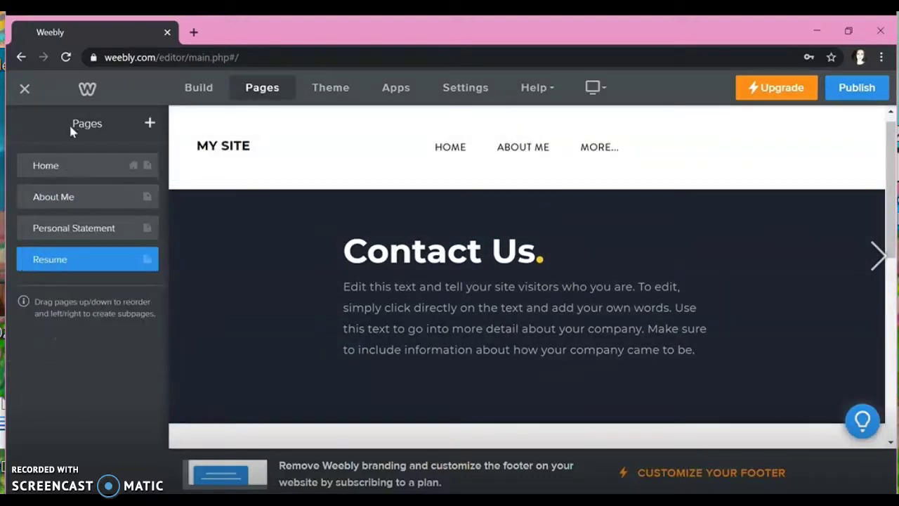
Step: Go to the Resume page and delete its first element and the placeholder paragraph
click(80, 164)
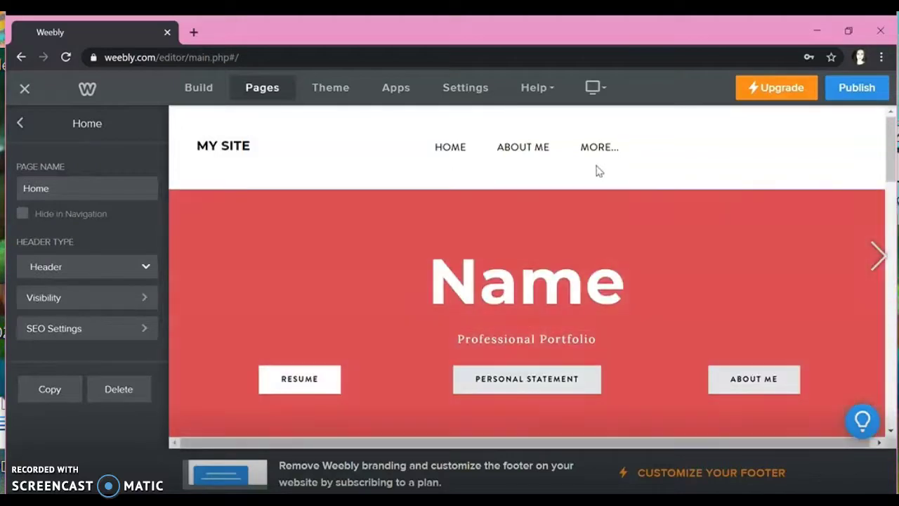
mouse_move(609, 153)
click(593, 199)
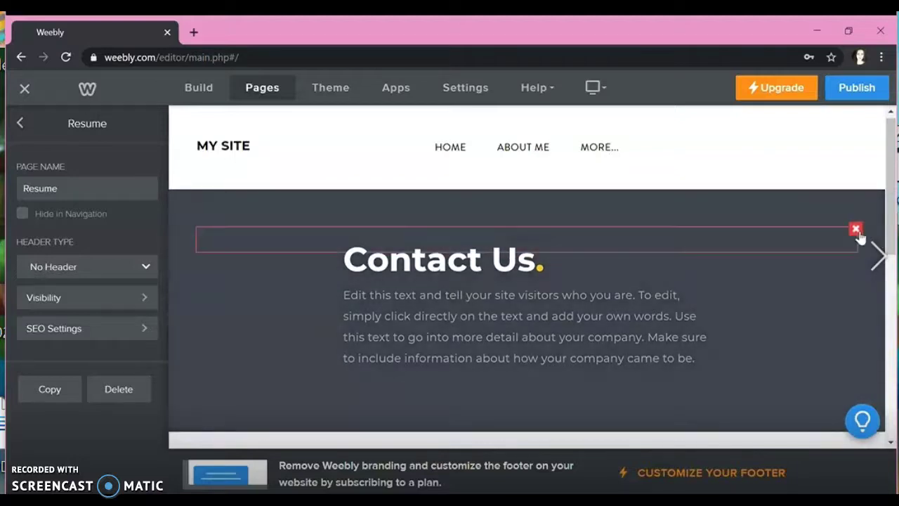
click(855, 228)
click(826, 186)
click(707, 262)
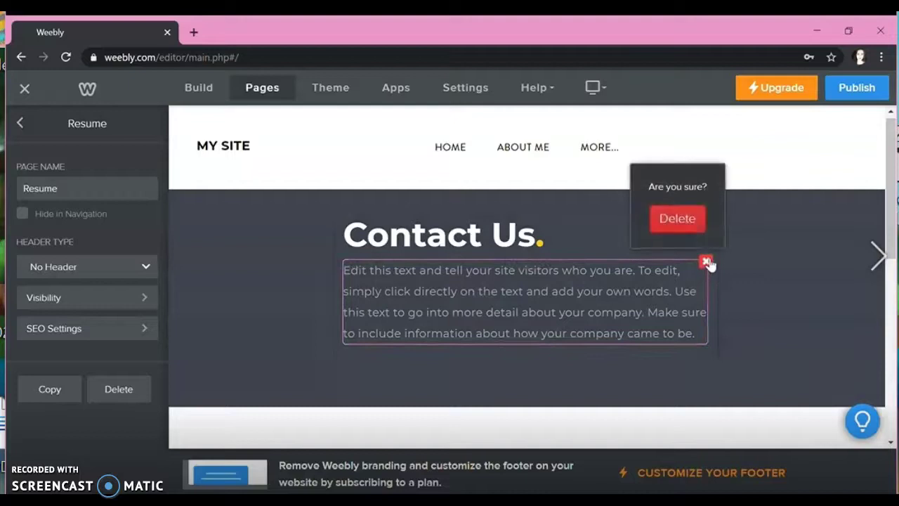
click(691, 215)
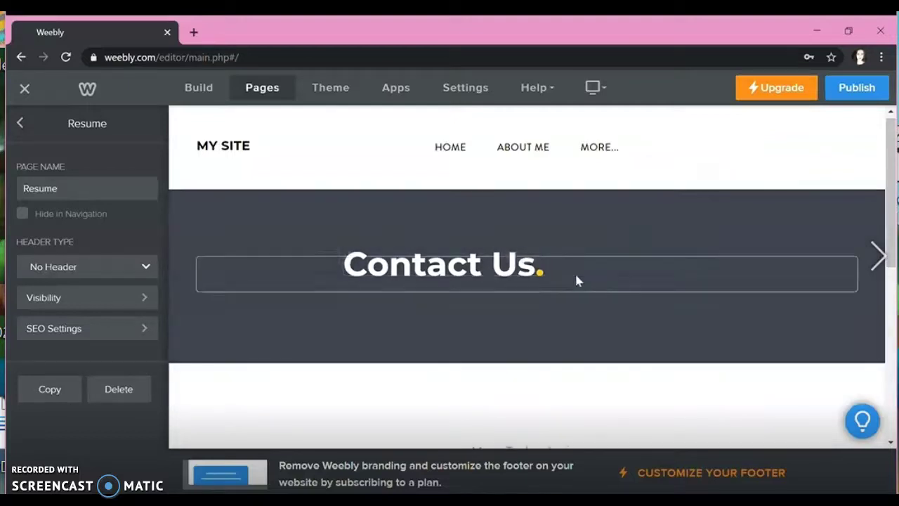
Step: Change the banner title from Contact Us to Resume
click(555, 271)
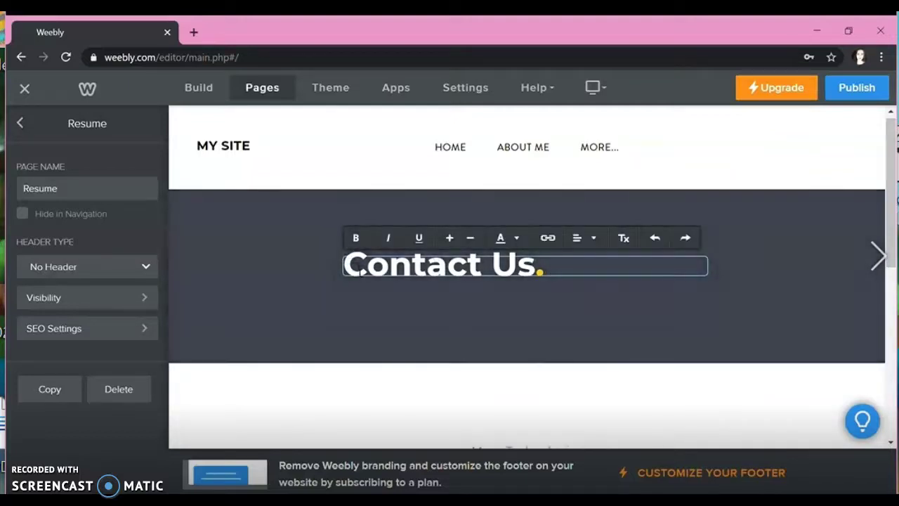
triple_click(355, 267)
text(Resume)
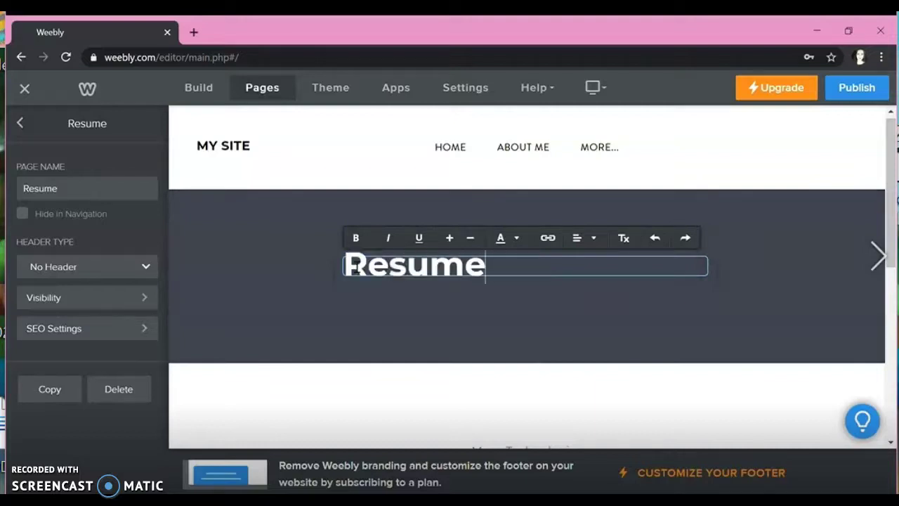
click(504, 439)
Step: Delete the spacer, the address text block and the map below the banner
scroll(601, 297, down, 4)
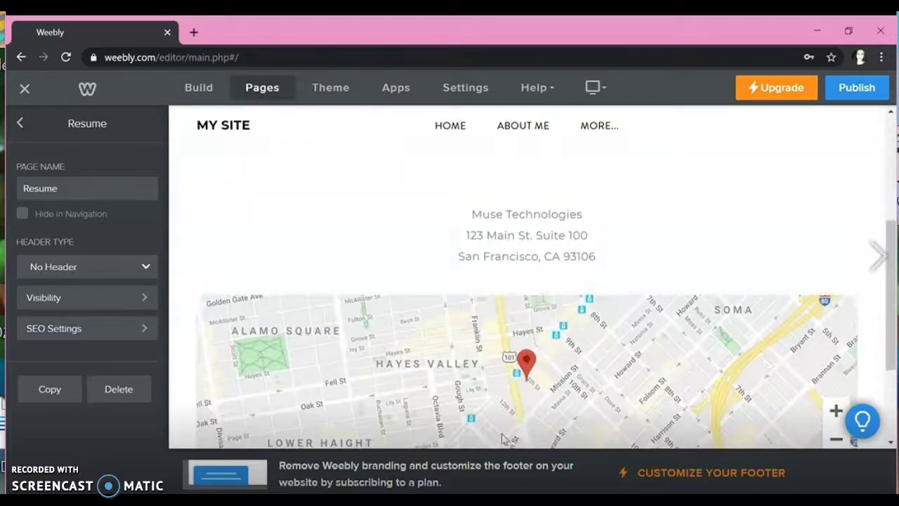
click(669, 222)
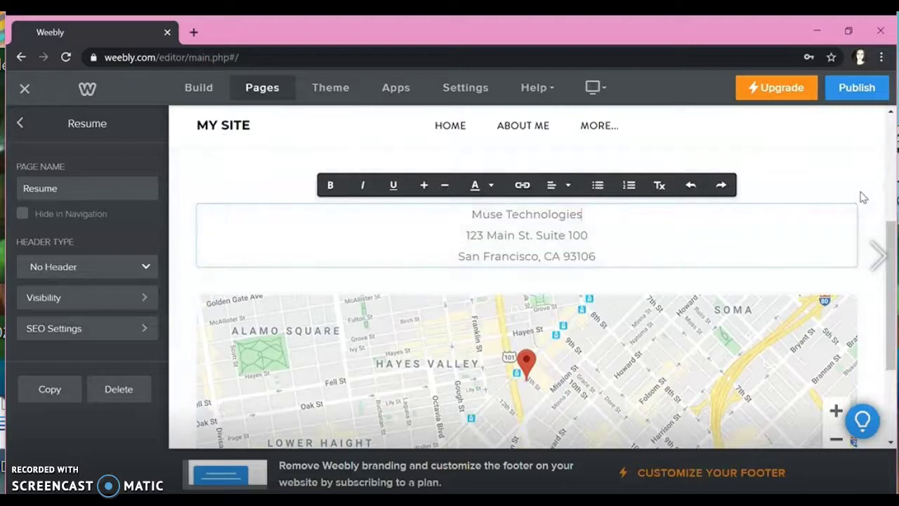
click(863, 199)
click(855, 171)
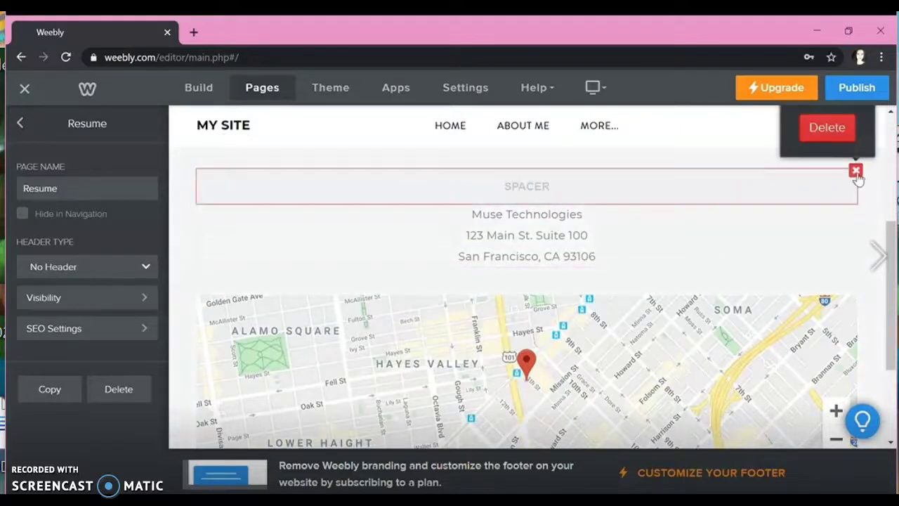
click(821, 128)
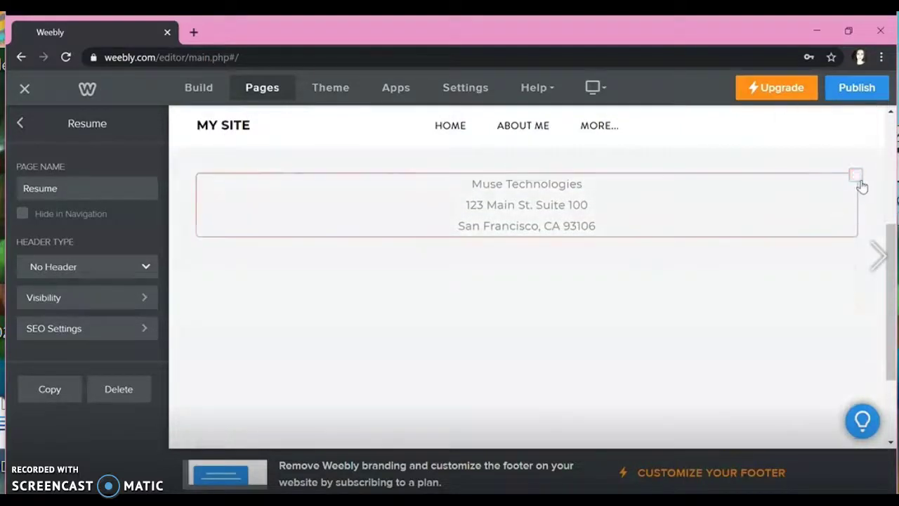
click(856, 175)
click(850, 146)
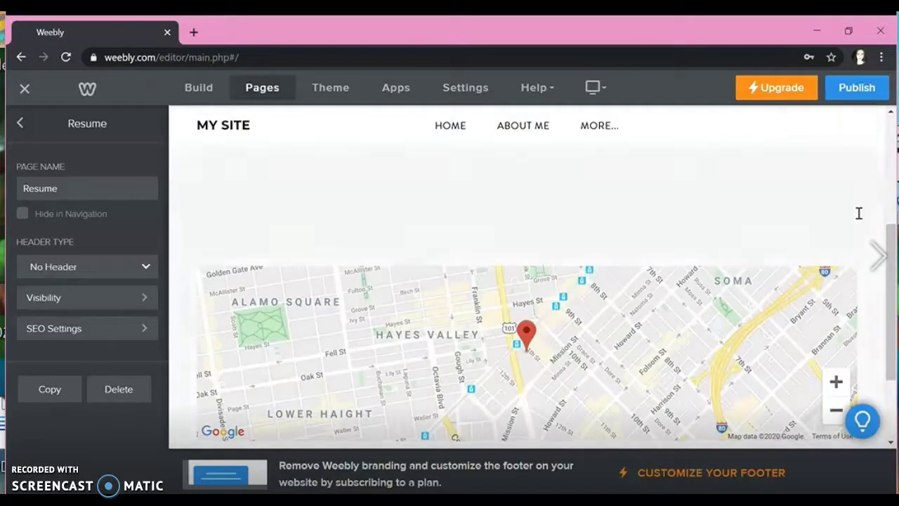
click(856, 178)
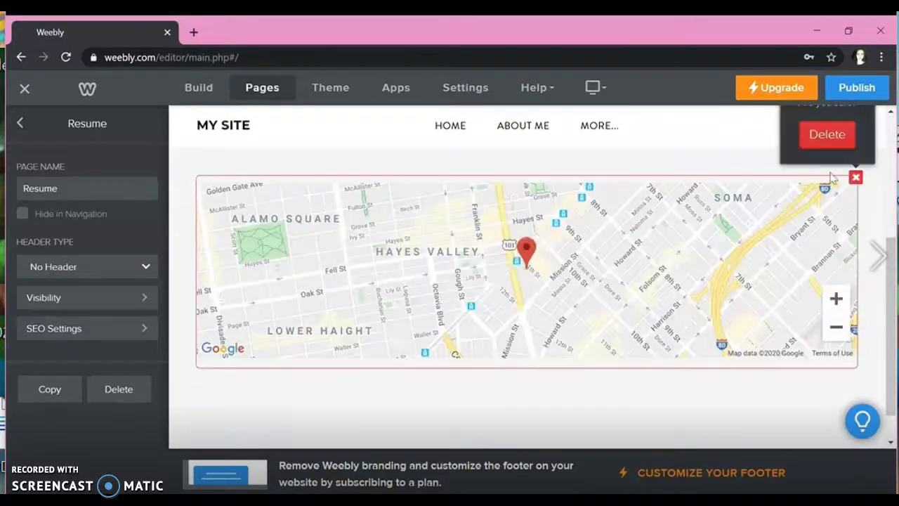
click(815, 140)
scroll(695, 285, down, 1)
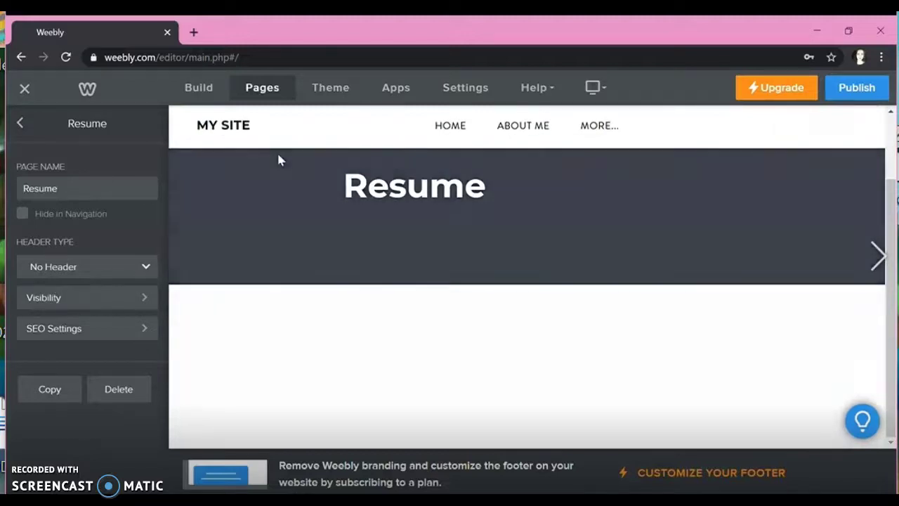
click(20, 123)
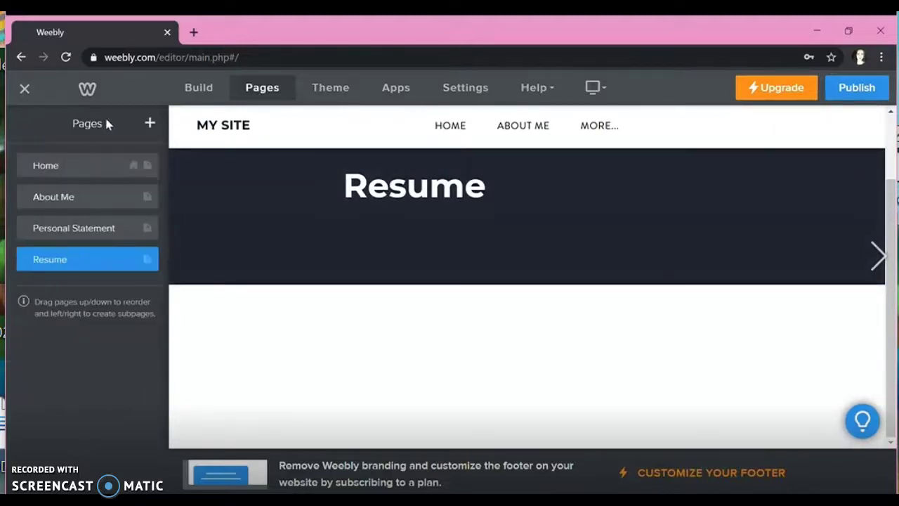
click(211, 88)
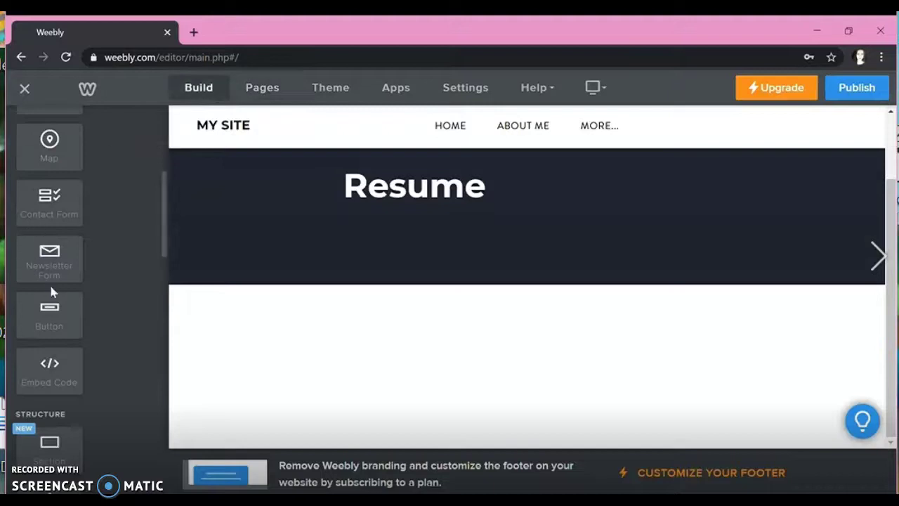
Step: Place a Scribd Document element under the Resume banner and stretch it to full page width
scroll(56, 293, up, 3)
scroll(58, 294, down, 8)
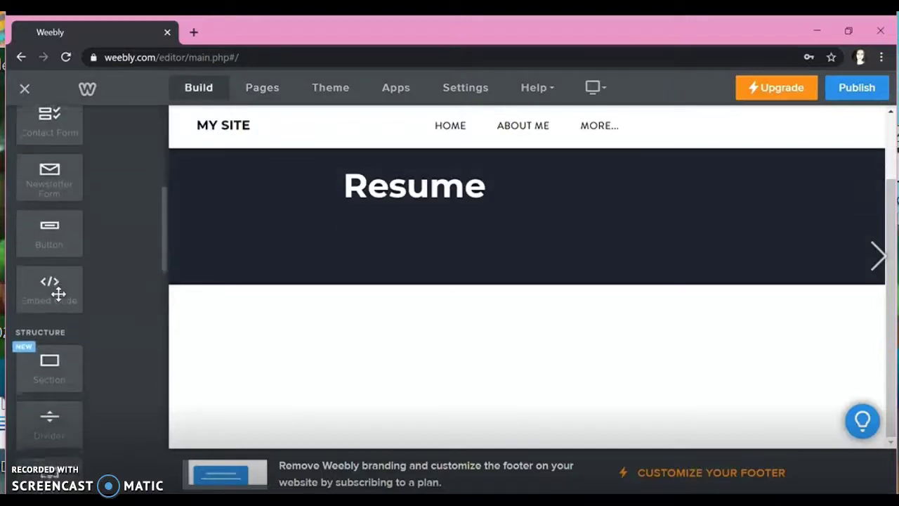
scroll(58, 295, down, 3)
drag(56, 288, 345, 370)
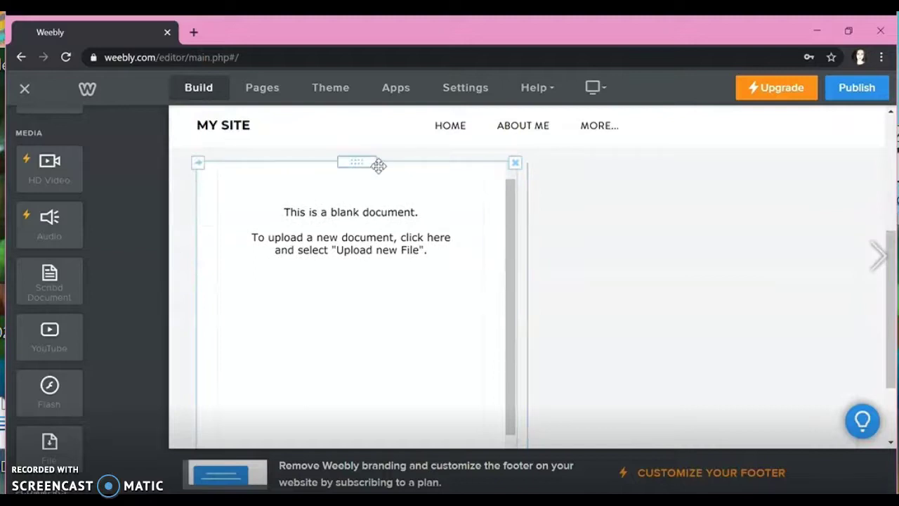
drag(373, 167, 519, 193)
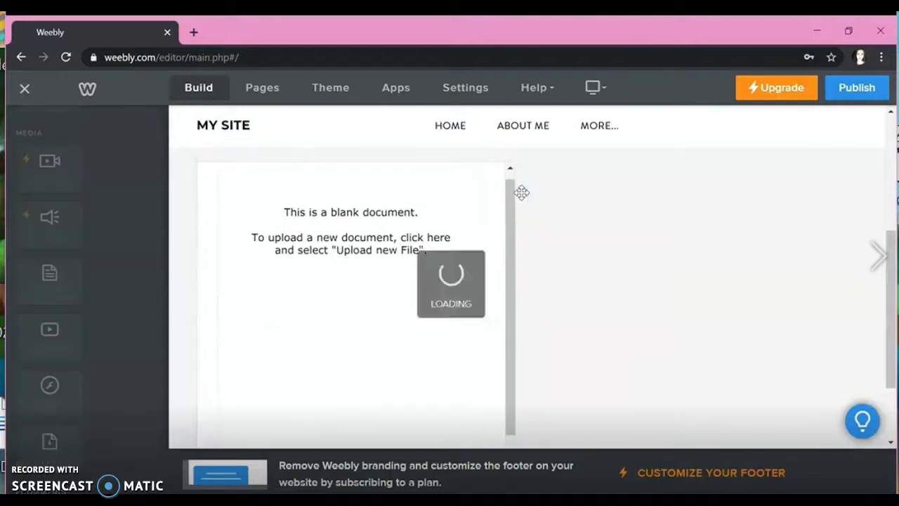
click(417, 172)
click(592, 231)
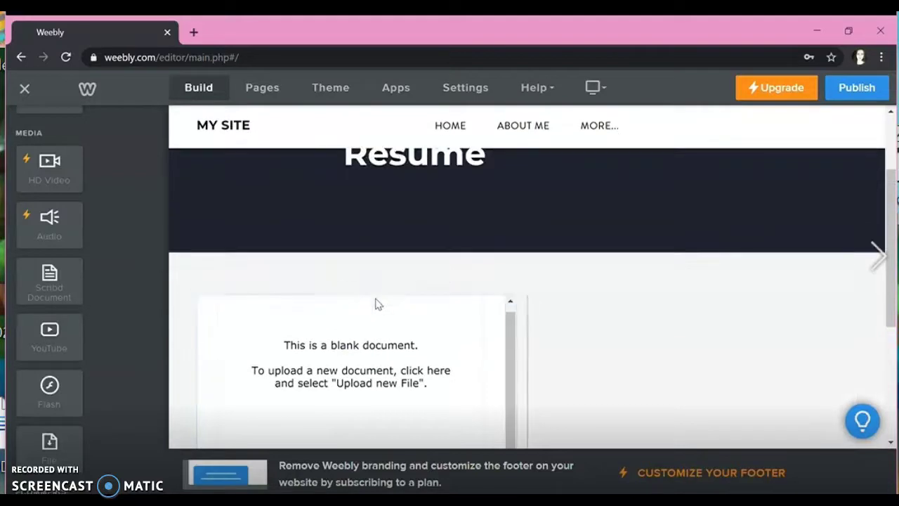
drag(378, 301, 531, 299)
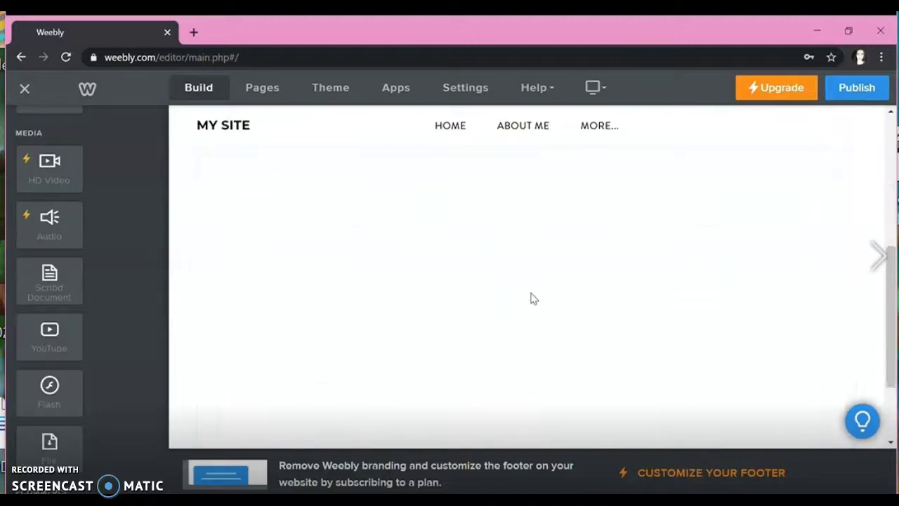
Step: Upload the resume file into the Scribd element and scroll through the processed document
click(531, 299)
click(524, 278)
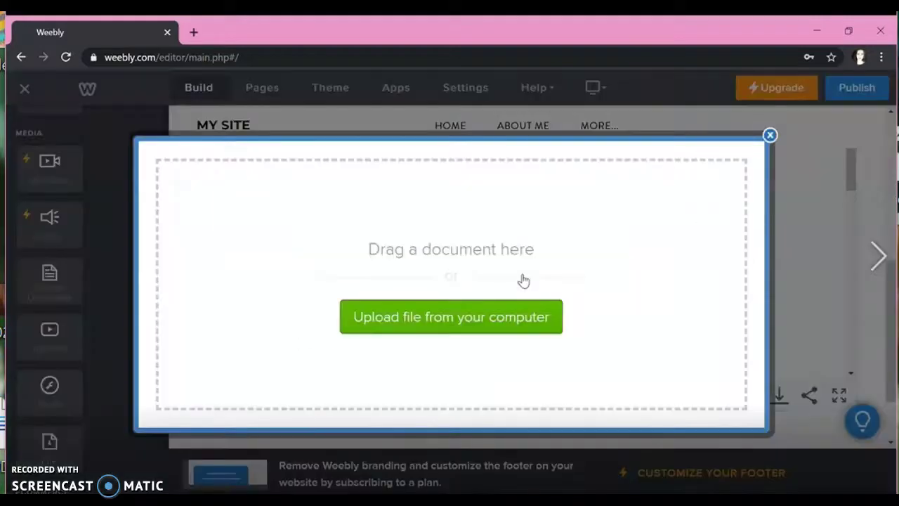
click(454, 332)
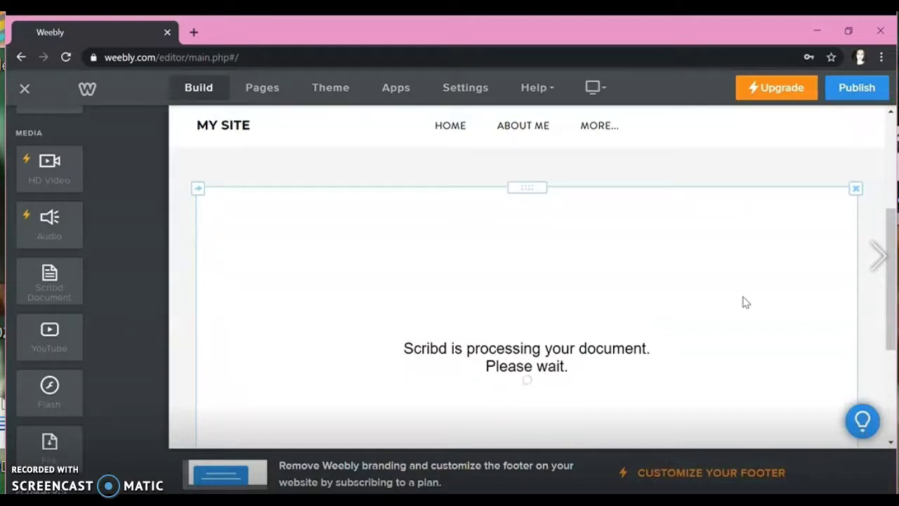
scroll(746, 302, up, 2)
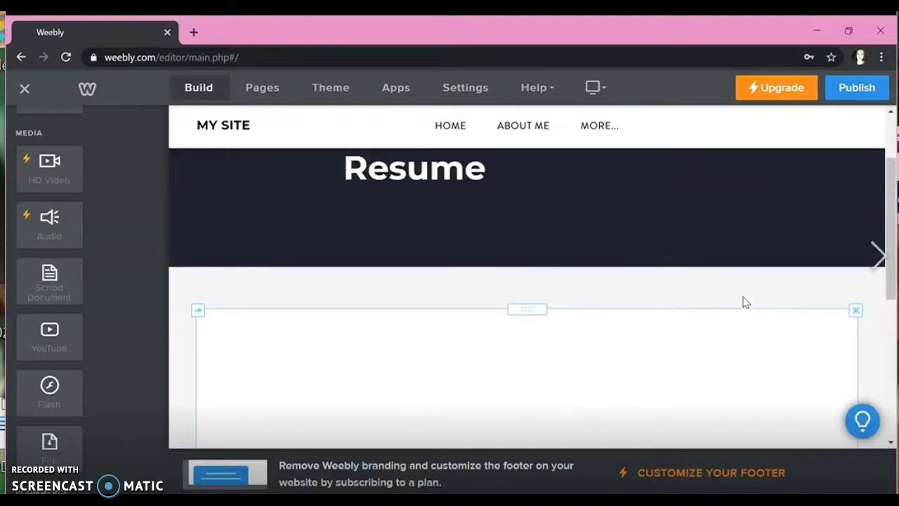
scroll(745, 302, down, 1)
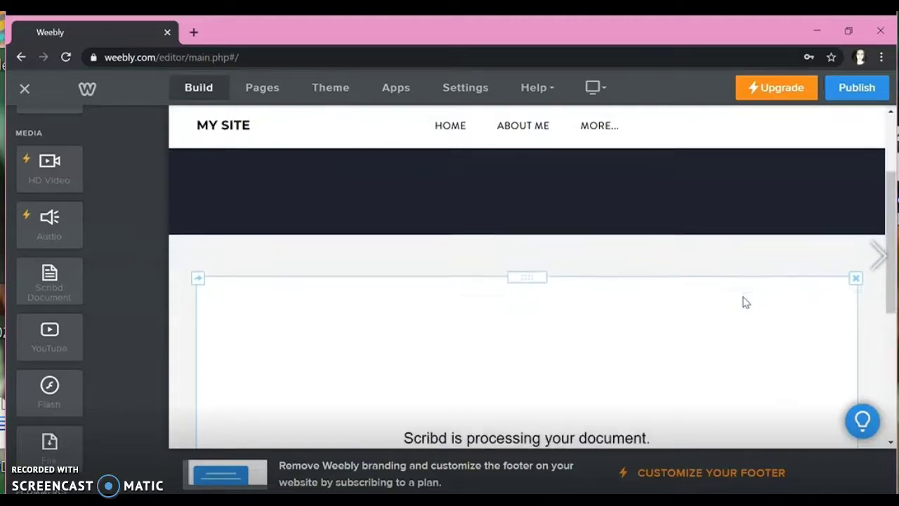
scroll(745, 302, down, 2)
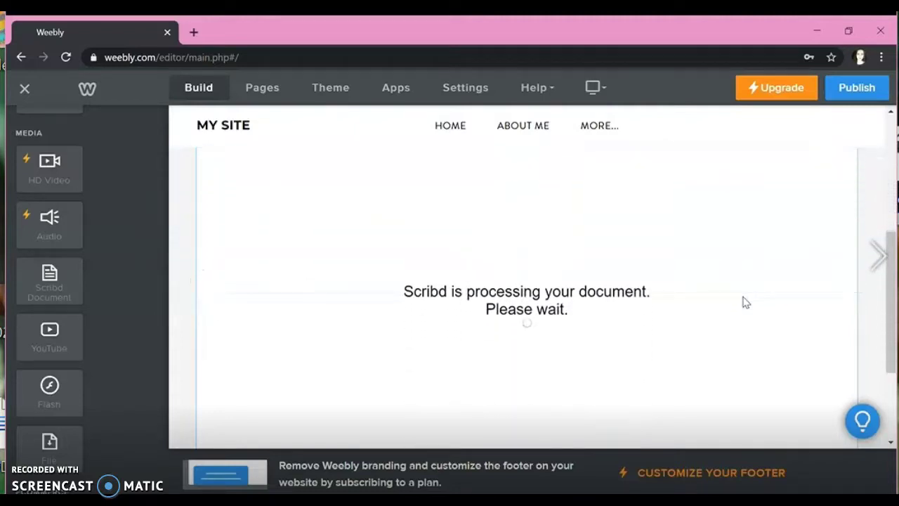
scroll(746, 302, down, 1)
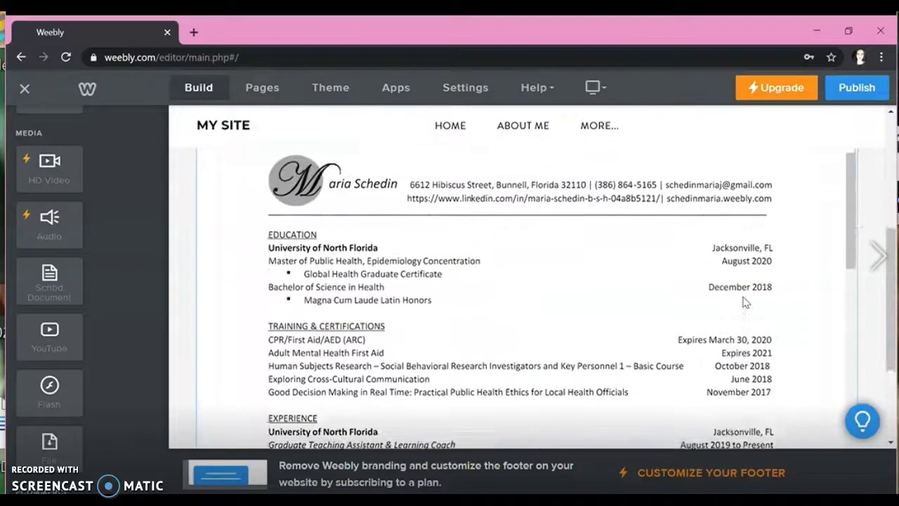
scroll(744, 302, up, 3)
Step: Add a centred button to the Resume banner, starting its label as 'PDF VERSIO'
scroll(622, 287, up, 3)
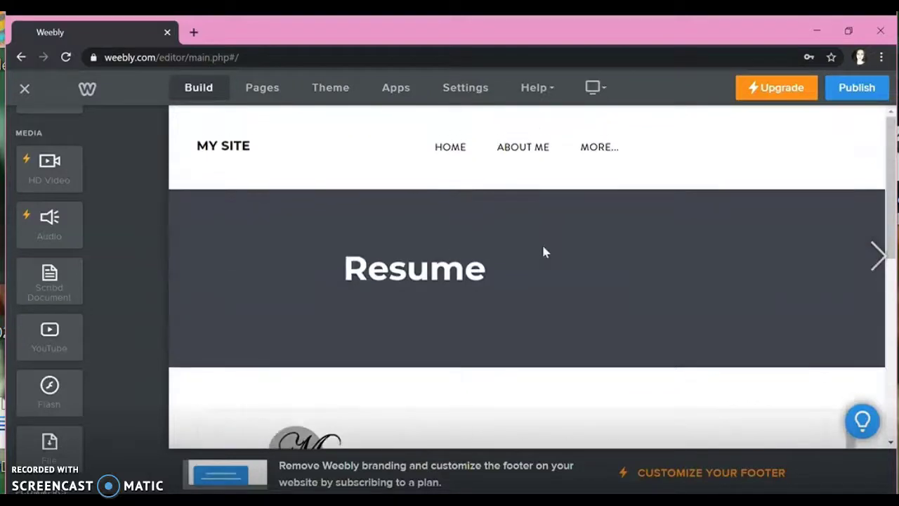
scroll(94, 220, up, 4)
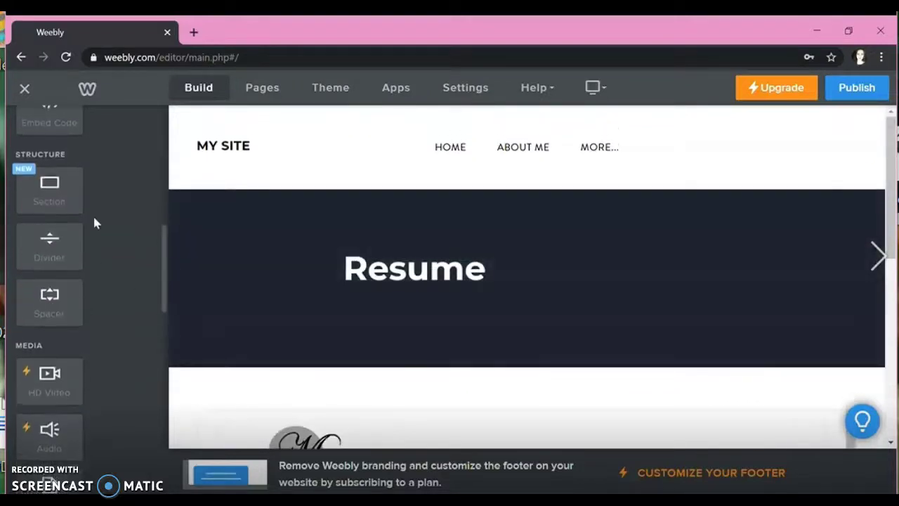
scroll(94, 223, up, 10)
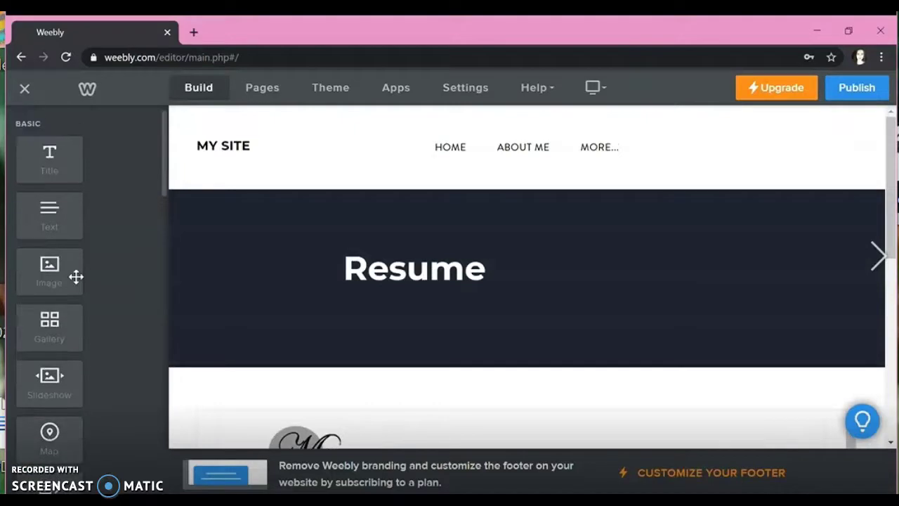
scroll(76, 276, down, 5)
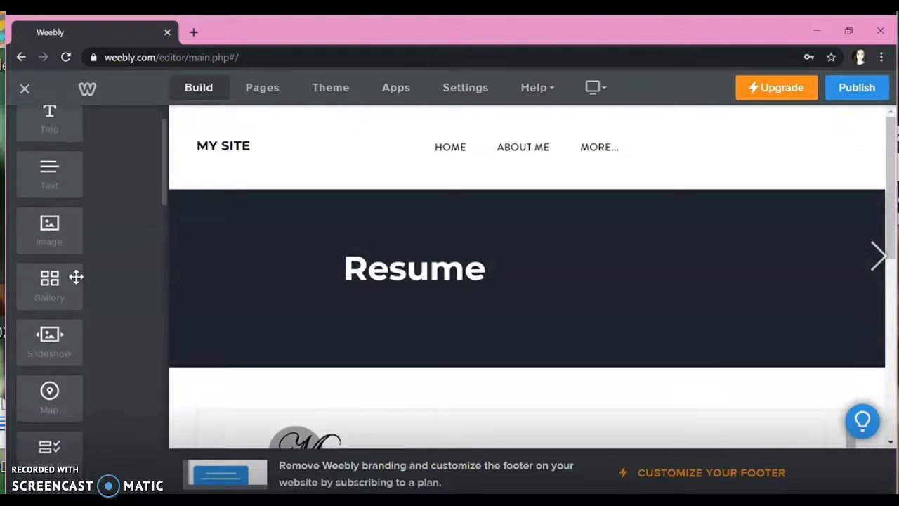
drag(49, 357, 426, 322)
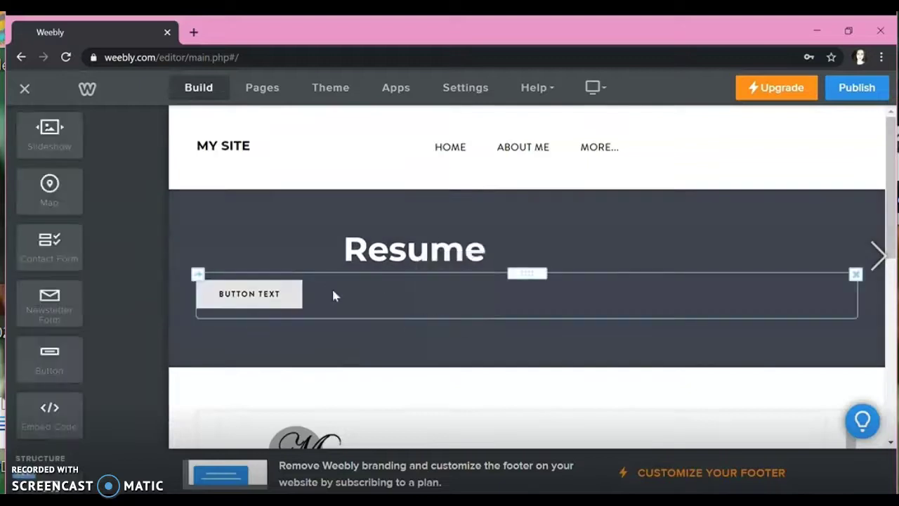
click(280, 301)
drag(293, 301, 192, 297)
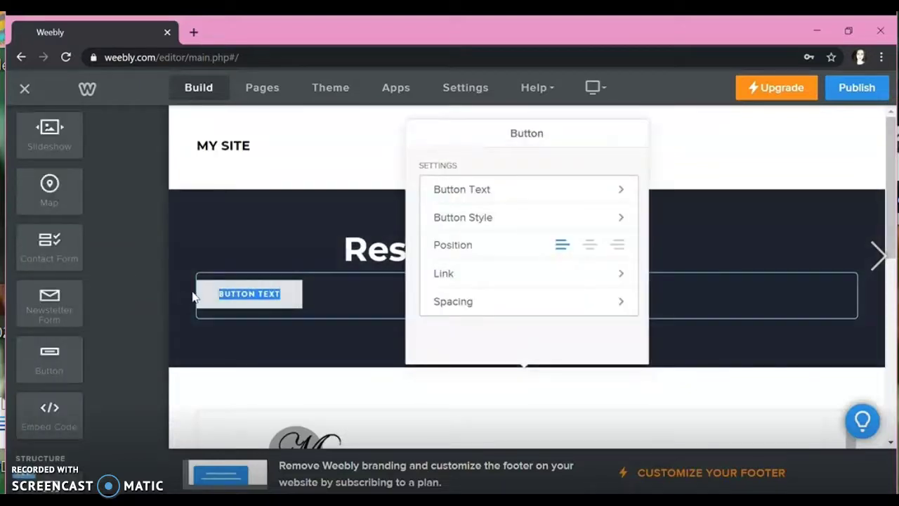
text(PDF VERSION)
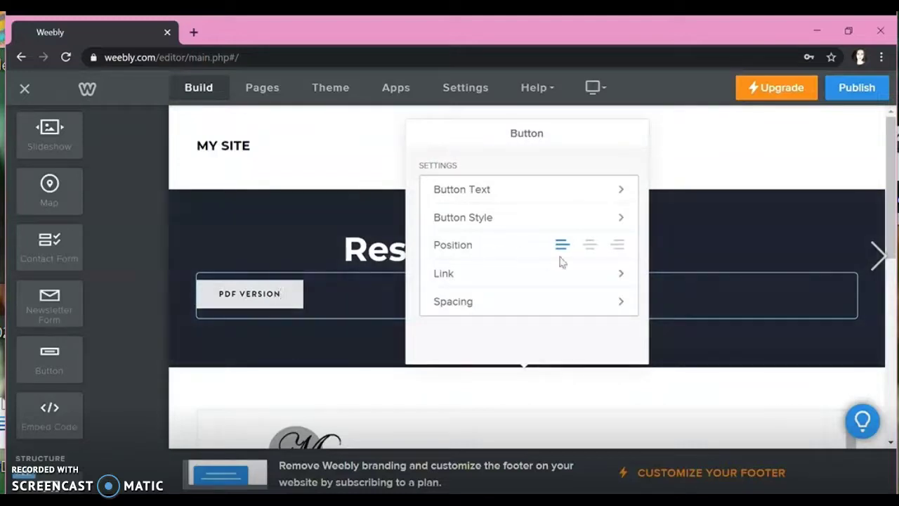
click(591, 247)
click(351, 345)
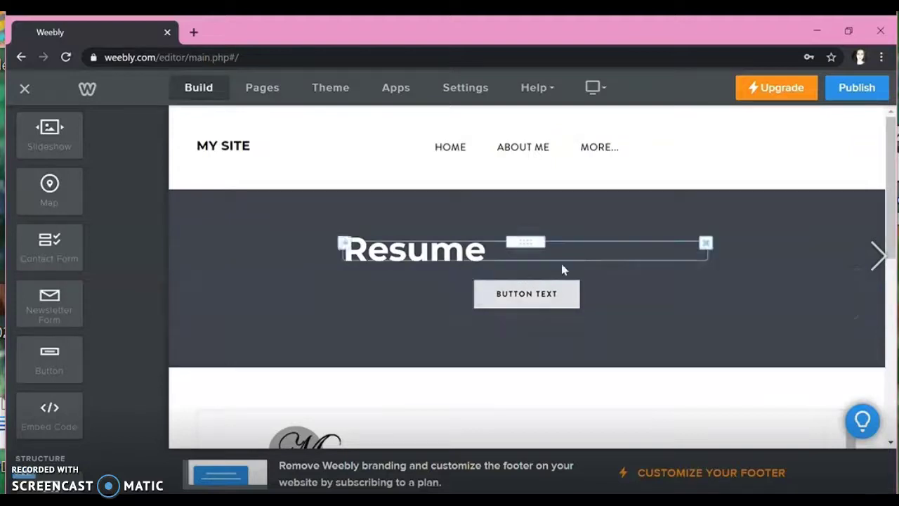
Step: Move the Resume title to the left and line the button up beneath it
drag(528, 274, 427, 279)
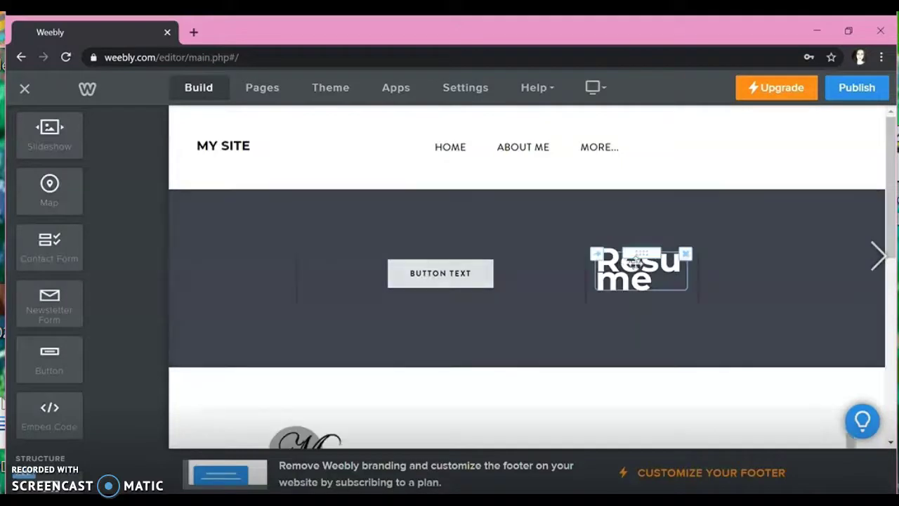
drag(636, 270, 506, 260)
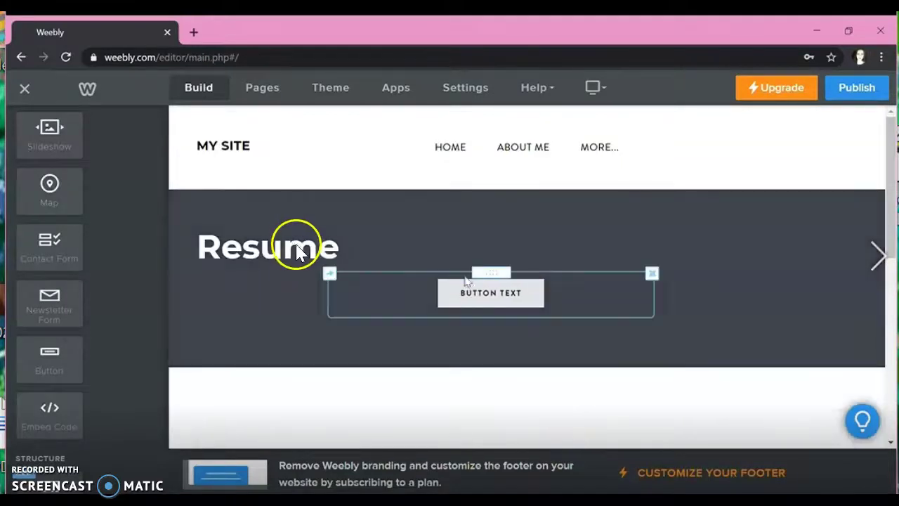
drag(490, 292, 277, 279)
drag(335, 277, 260, 277)
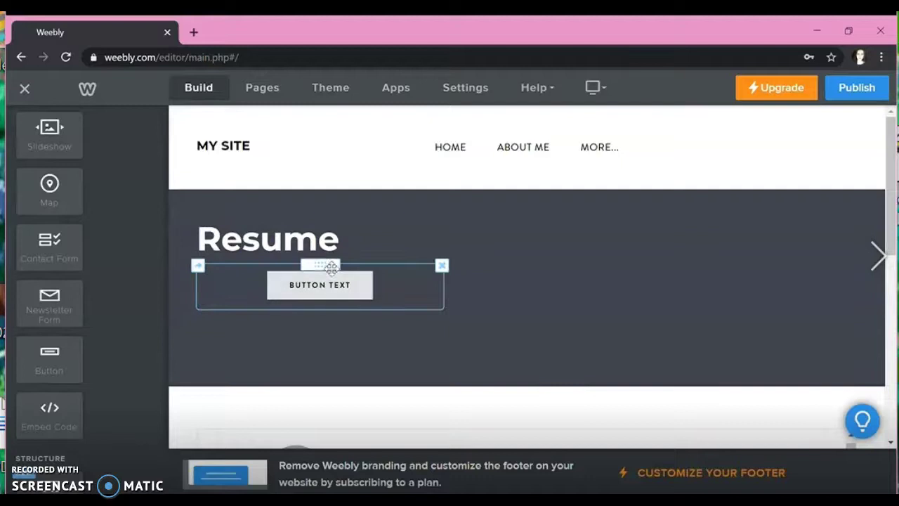
Step: Left-align the banner button and relabel it PDF VERSION
click(321, 286)
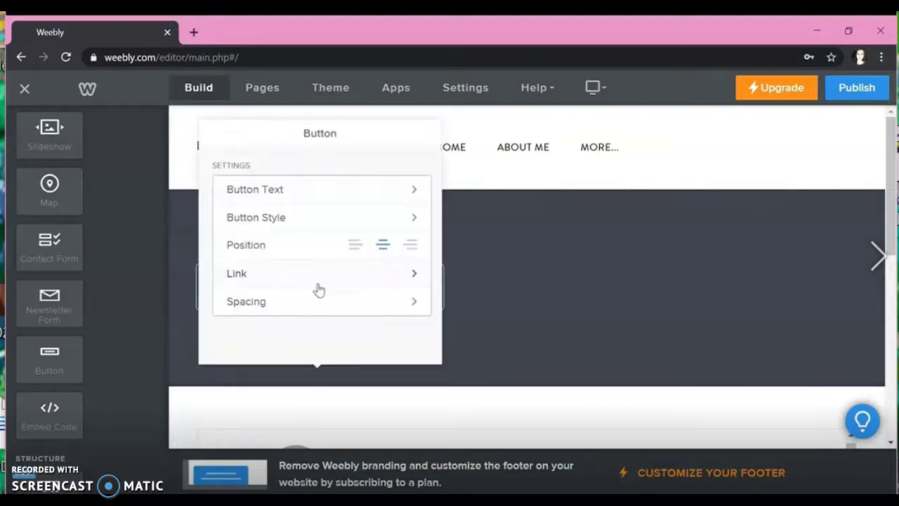
click(355, 245)
click(487, 282)
click(277, 292)
click(309, 200)
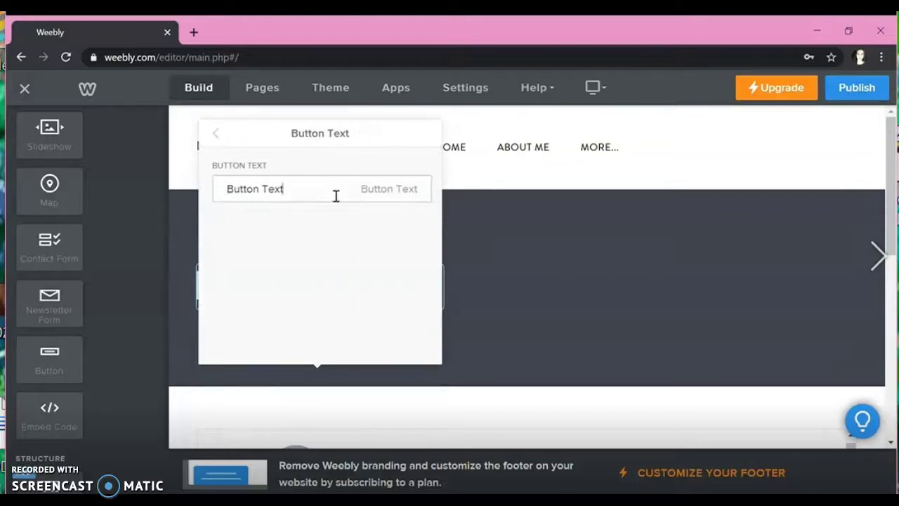
click(166, 168)
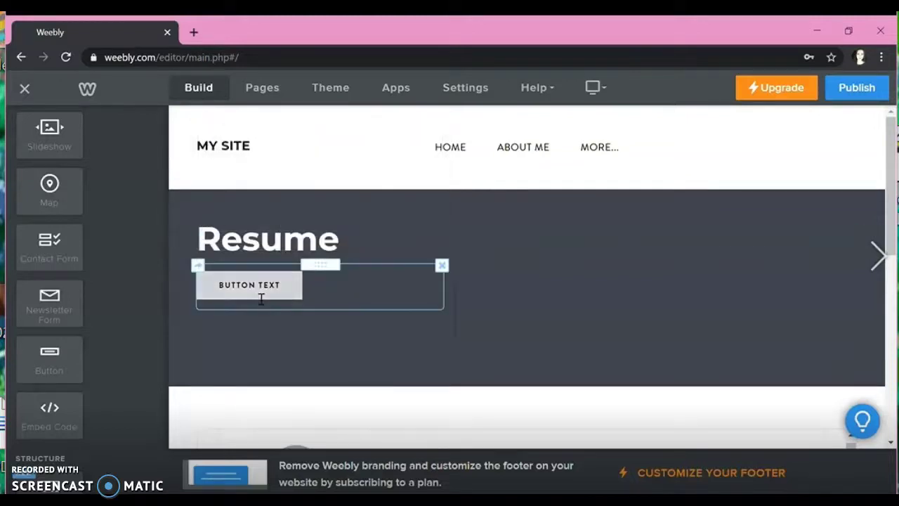
triple_click(271, 297)
text(PDF VERS)
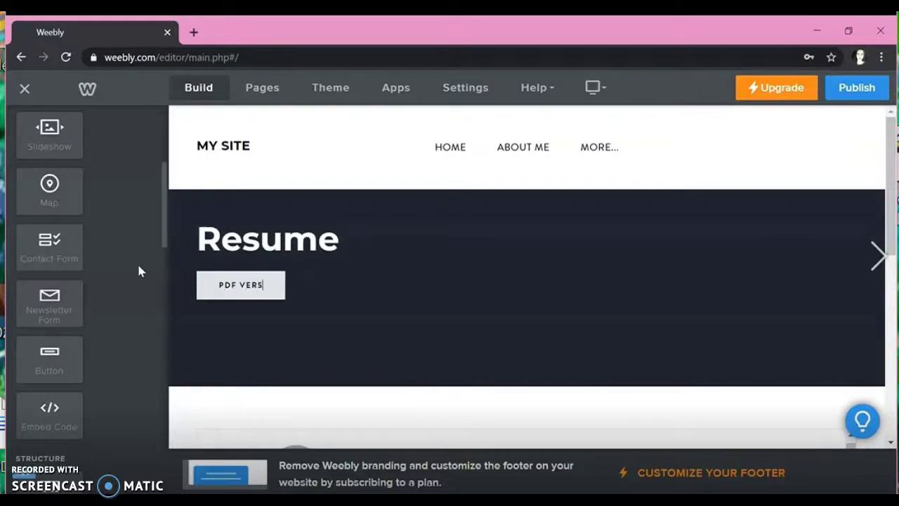
text(ION)
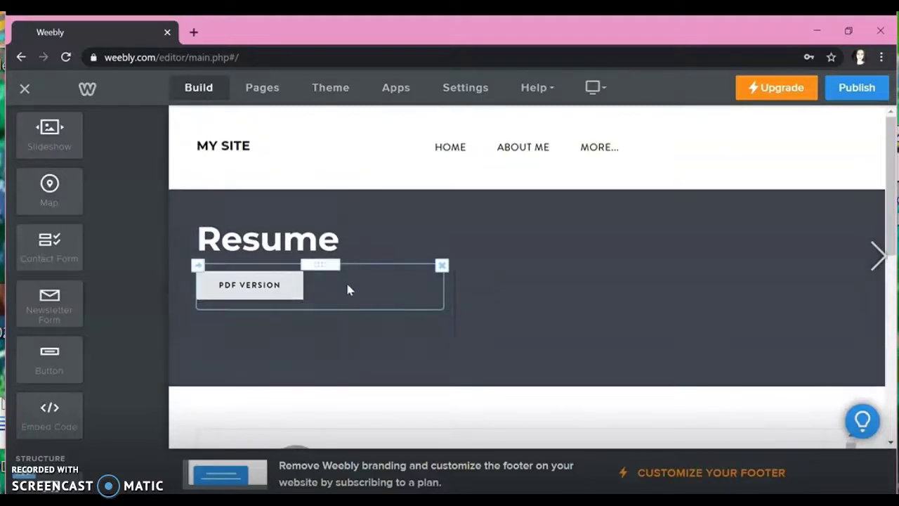
Step: Link the PDF VERSION button to a newly uploaded resume file
click(289, 295)
click(288, 277)
click(285, 309)
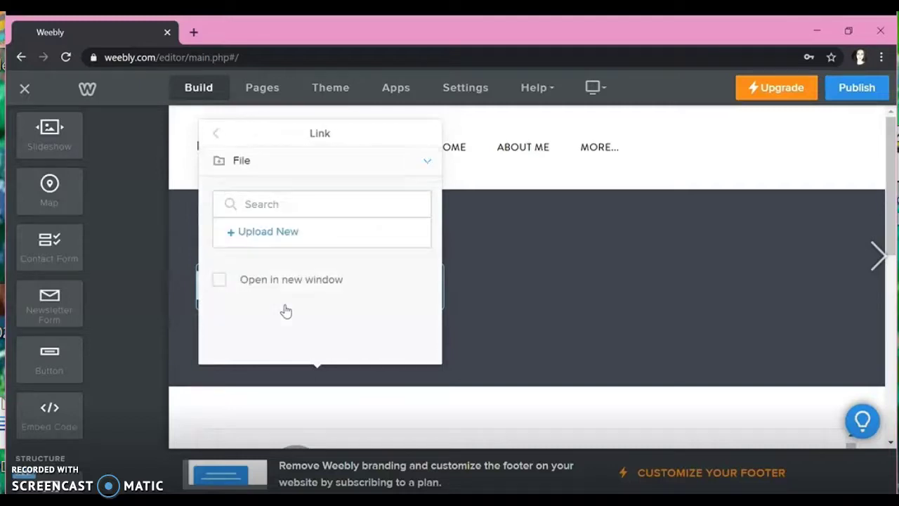
click(289, 233)
click(392, 318)
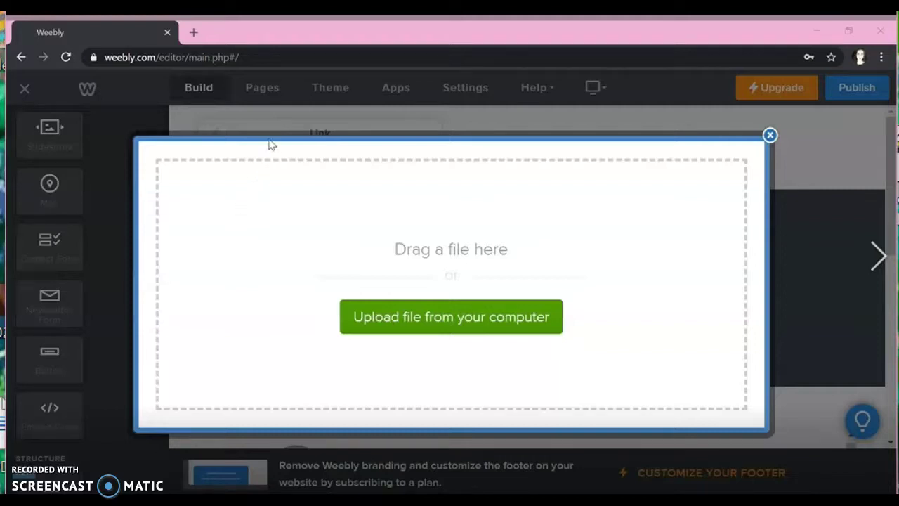
key(Return)
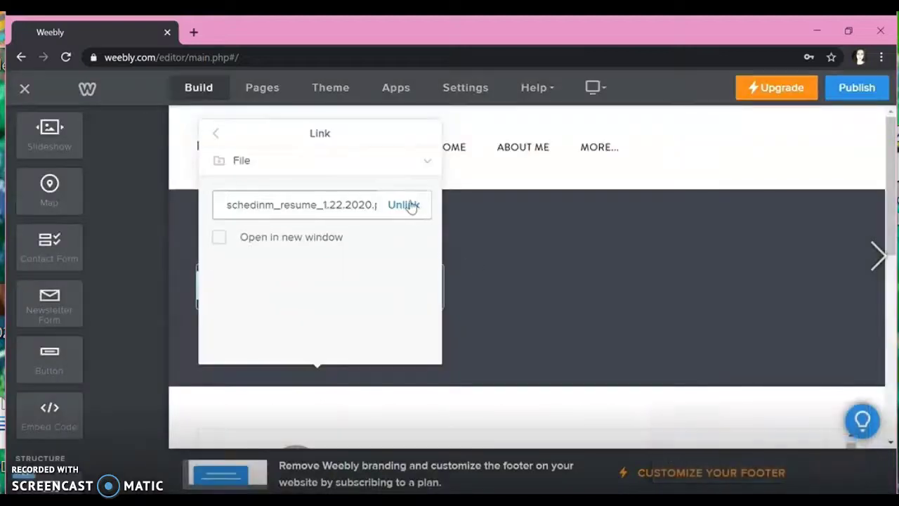
click(575, 317)
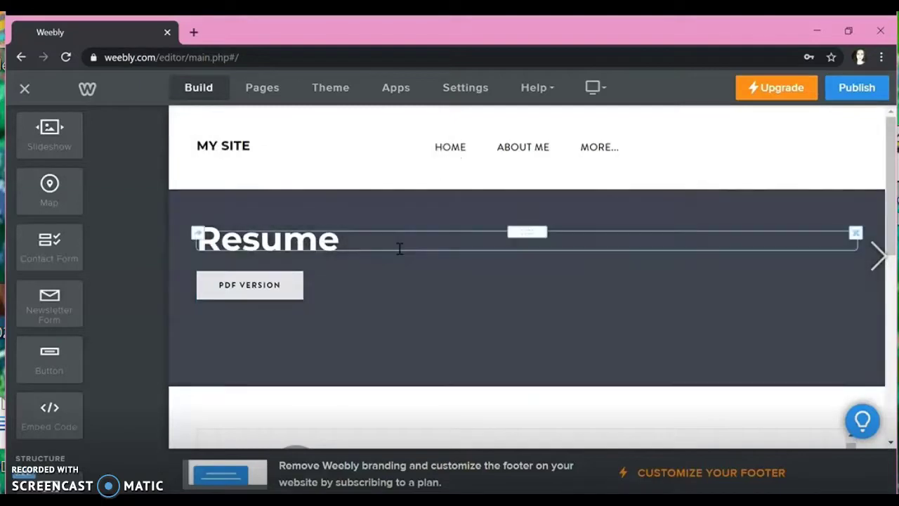
scroll(400, 249, down, 4)
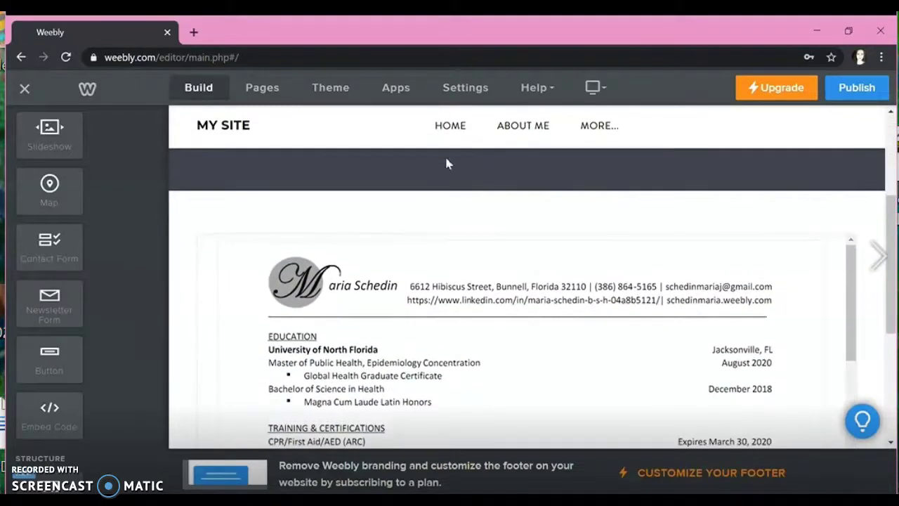
click(460, 129)
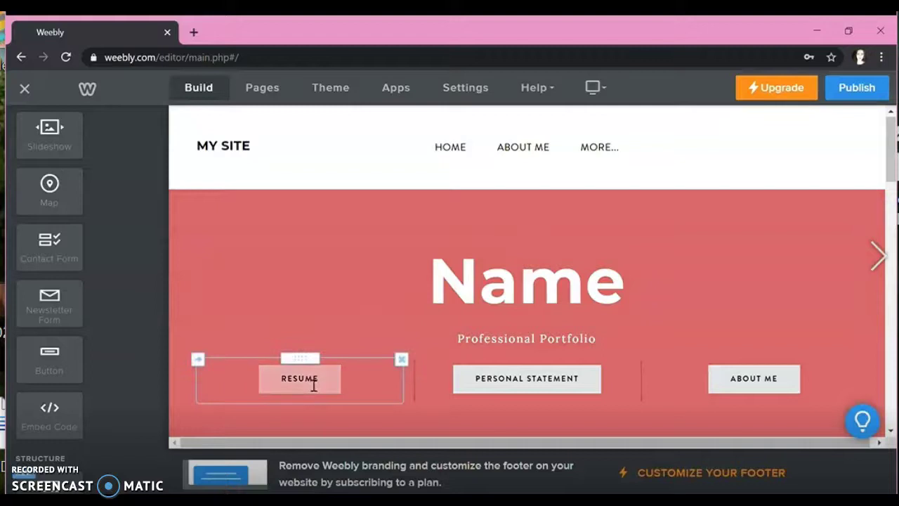
mouse_move(600, 156)
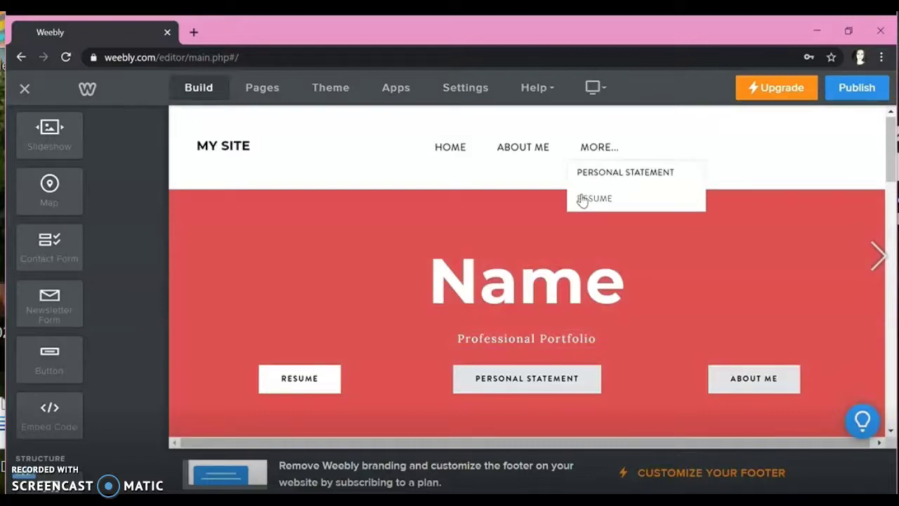
click(582, 200)
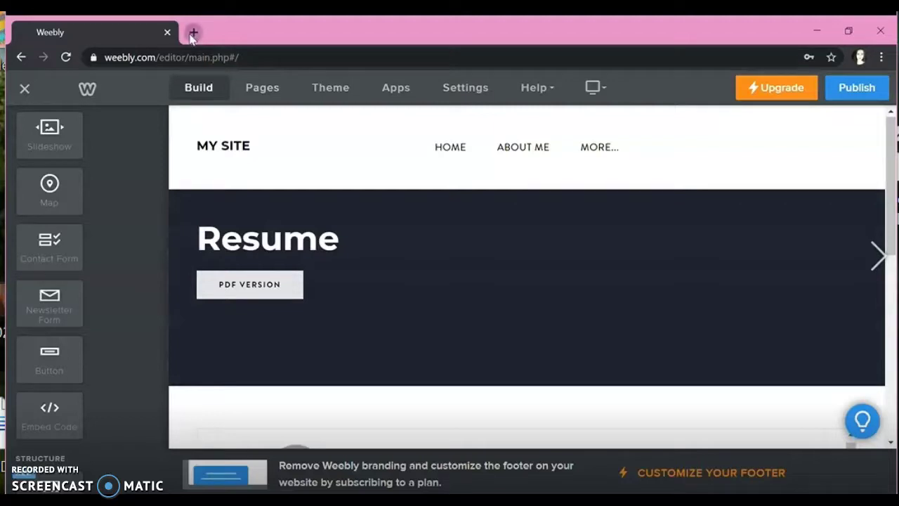
Step: Load newuser123.weebly.com in a new Chrome tab
click(193, 33)
text(newus)
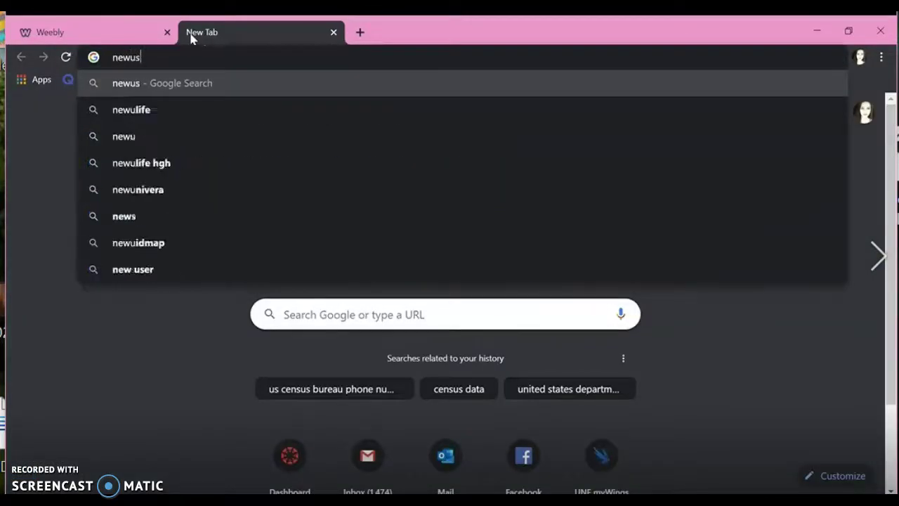
text(er123.)
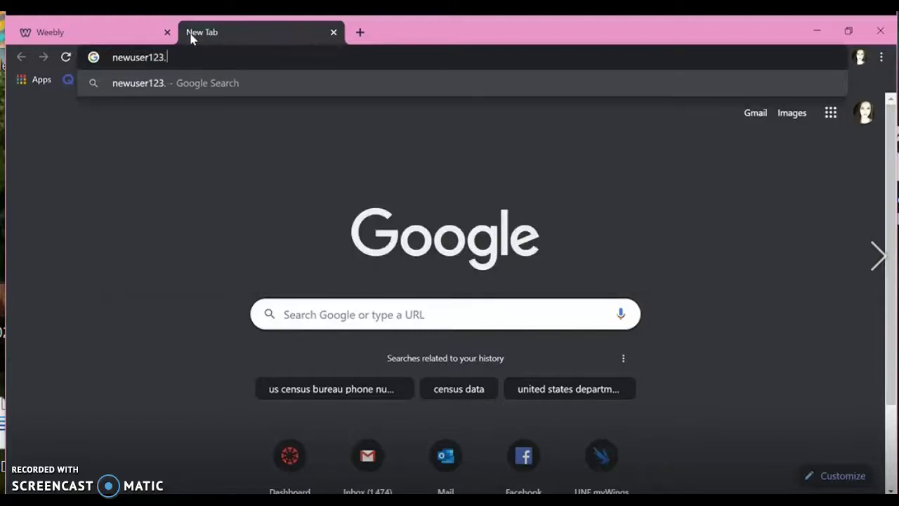
text(weebly.com)
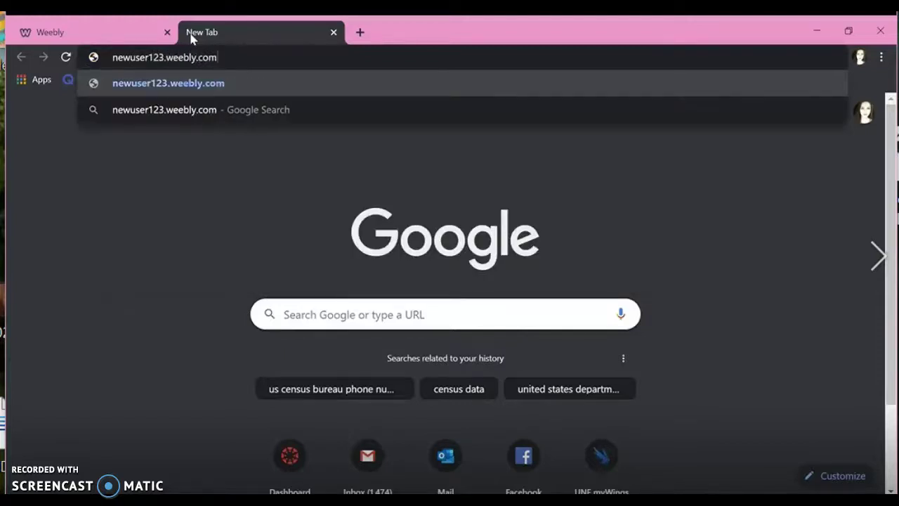
key(Return)
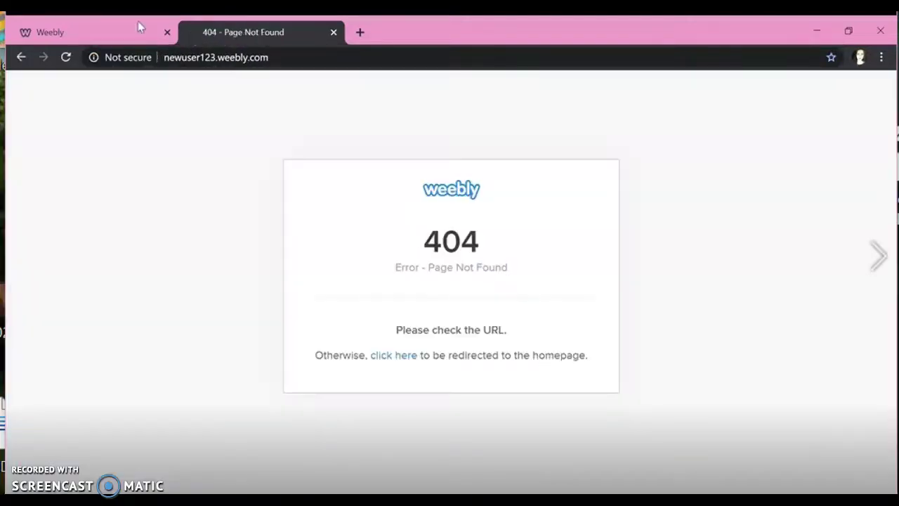
Step: Publish the site, then view the live RESUME page and grab its address
click(101, 28)
click(843, 94)
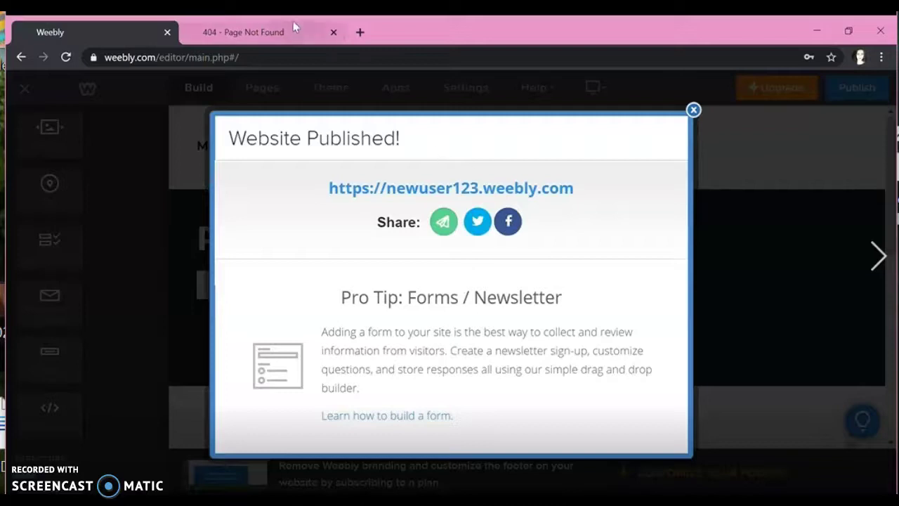
click(293, 23)
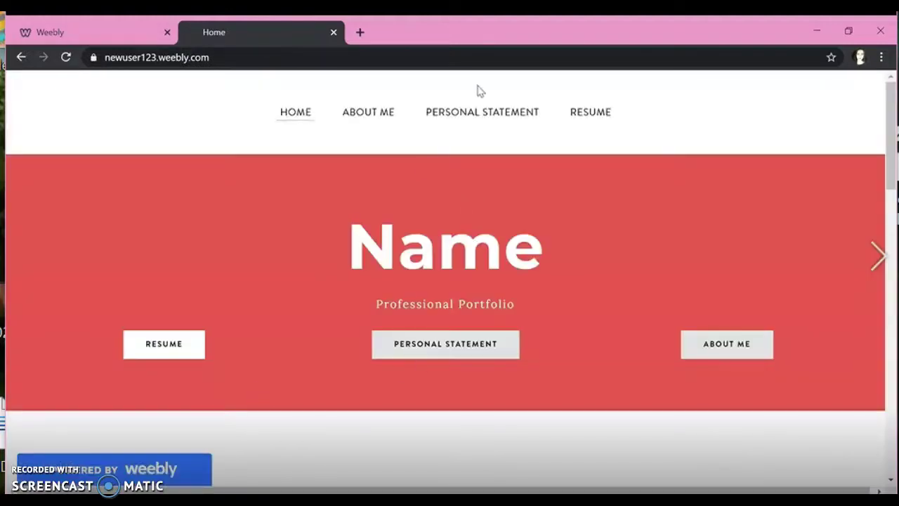
click(589, 113)
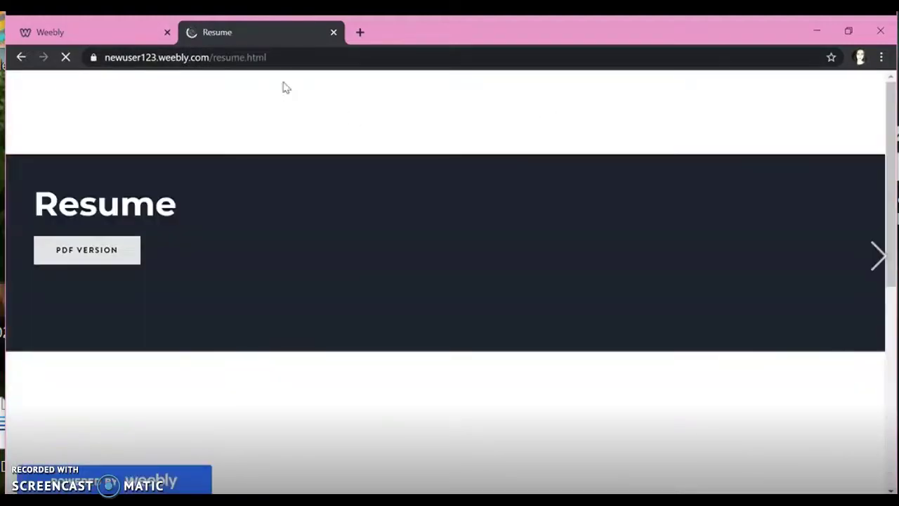
click(297, 63)
key(BackSpace)
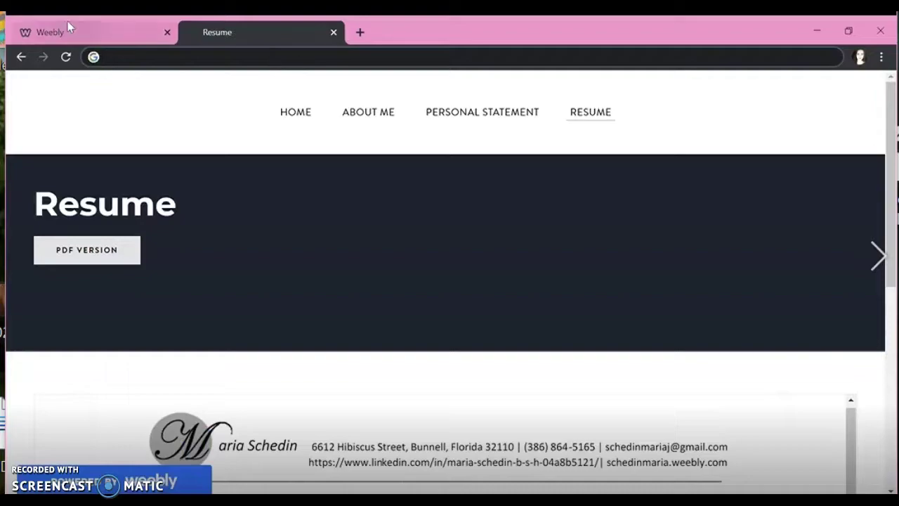
click(66, 25)
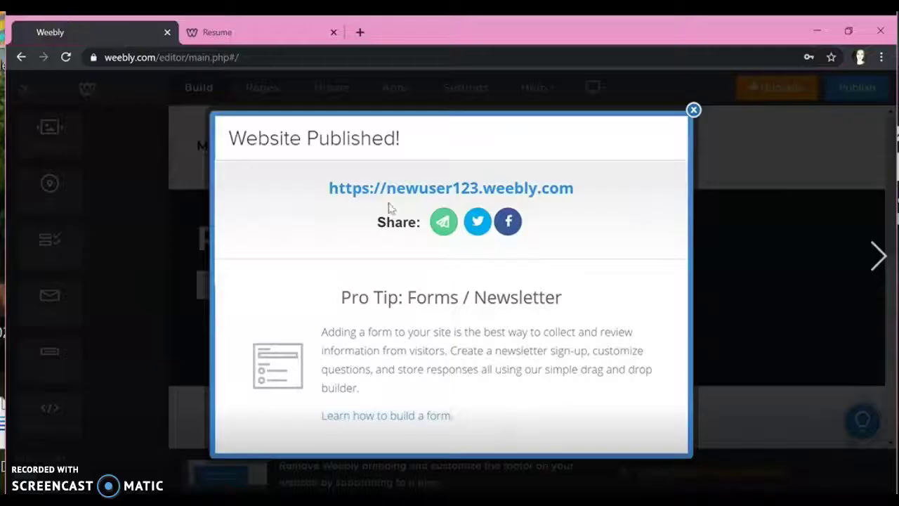
Step: Link the Home page's RESUME button to the pasted resume.html URL and republish
click(694, 111)
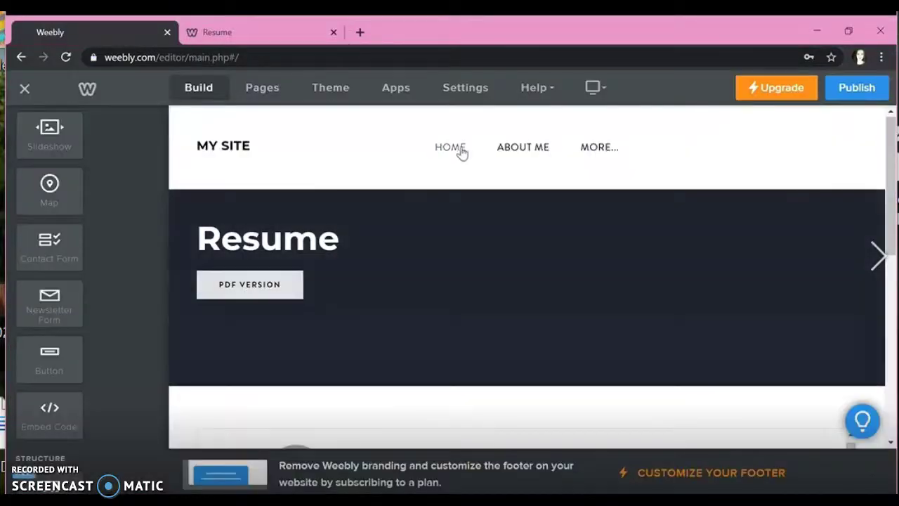
click(453, 149)
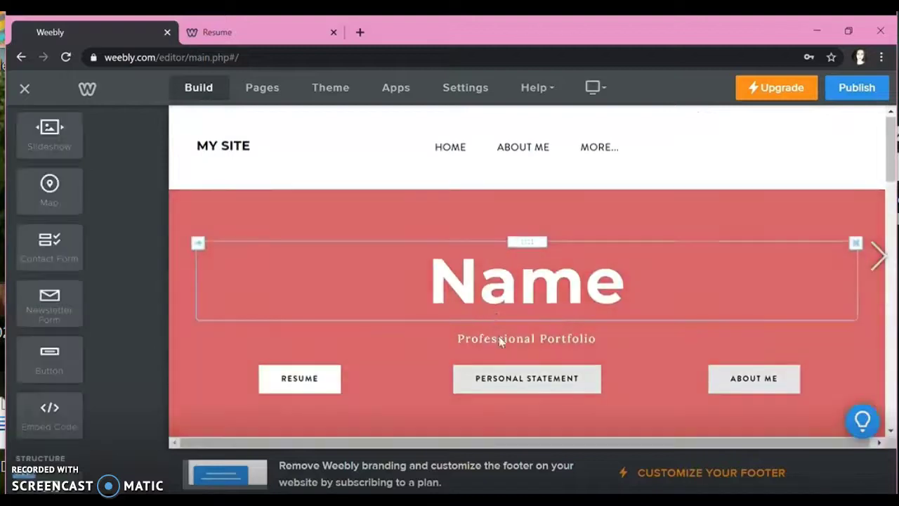
click(336, 391)
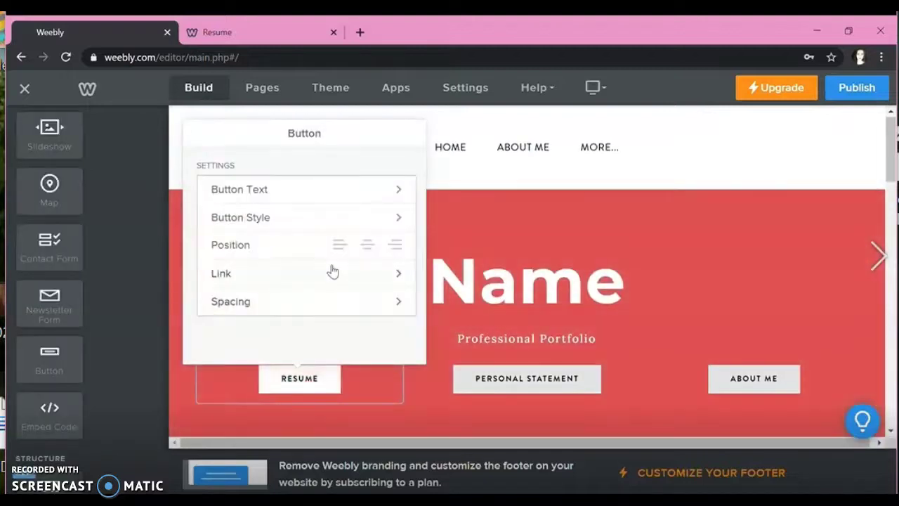
click(333, 272)
click(313, 166)
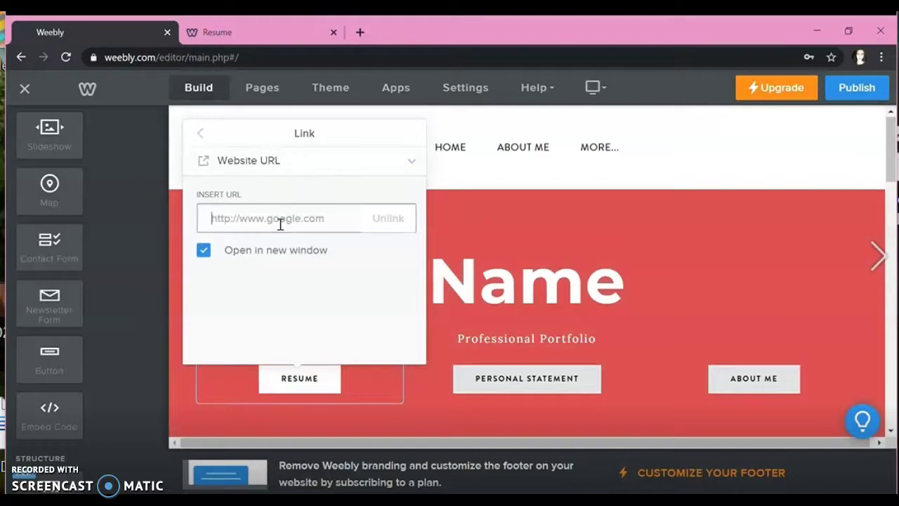
click(281, 221)
key(ctrl+v)
click(660, 185)
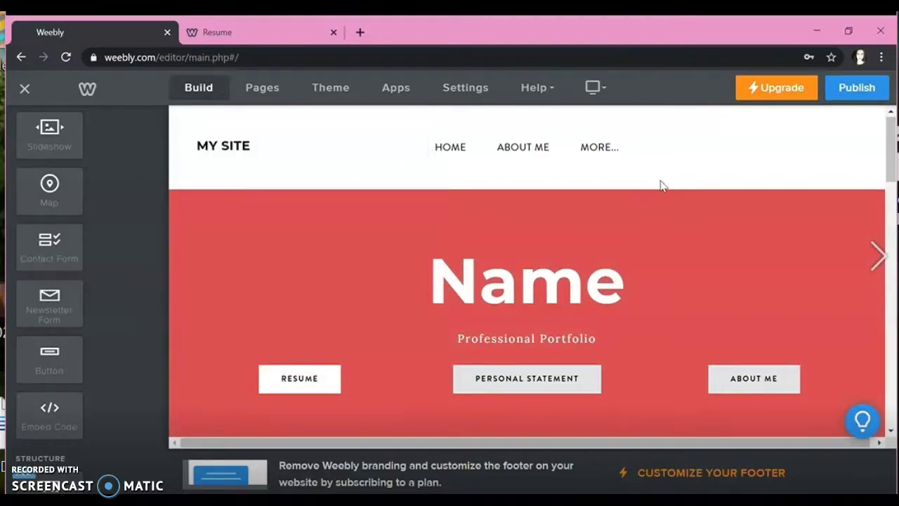
click(853, 93)
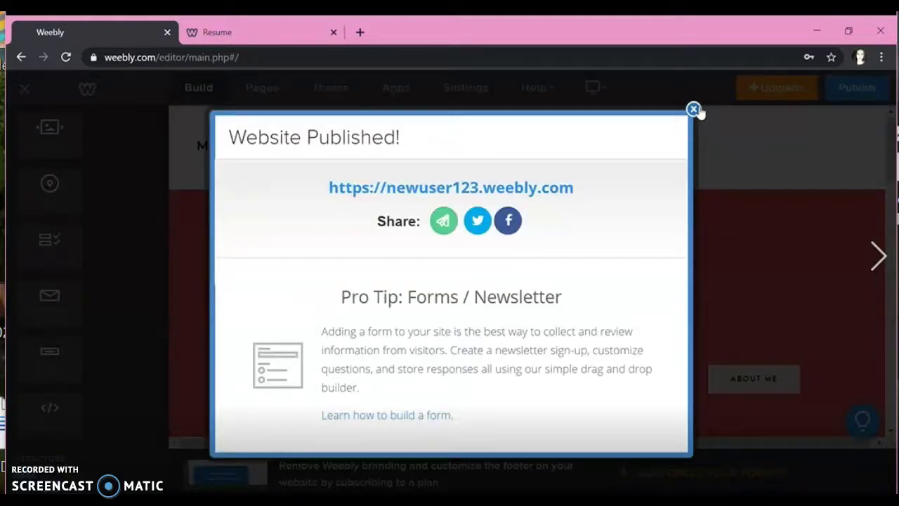
Step: Dismiss the publish confirmation and scroll to the Home page's welcome section
click(694, 109)
scroll(630, 251, down, 6)
scroll(630, 250, down, 3)
scroll(630, 250, up, 9)
scroll(630, 251, down, 3)
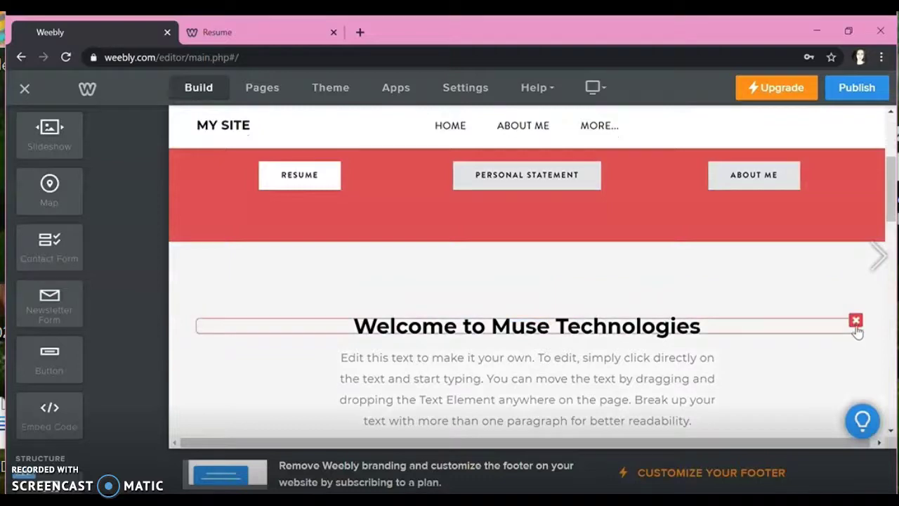
Step: Delete the Welcome to Muse Technologies heading, the empty spacer and the welcome paragraph
click(856, 321)
click(840, 282)
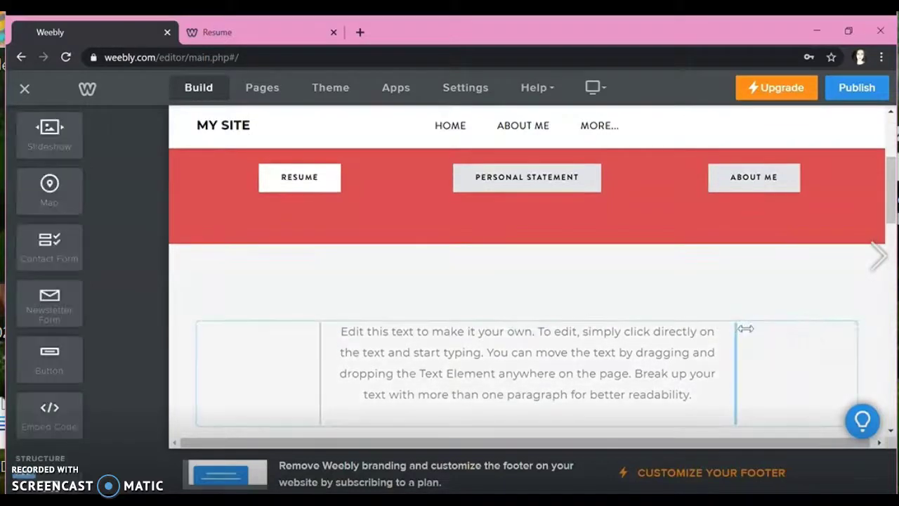
click(857, 325)
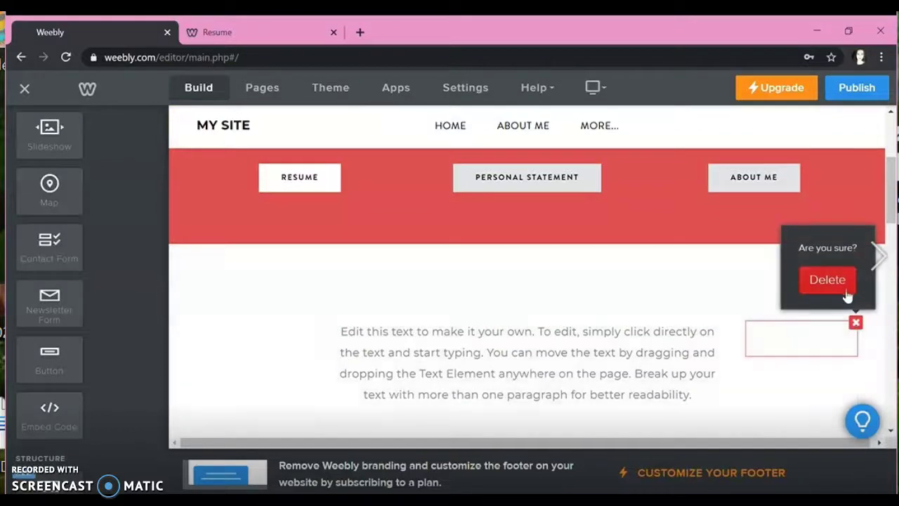
click(827, 279)
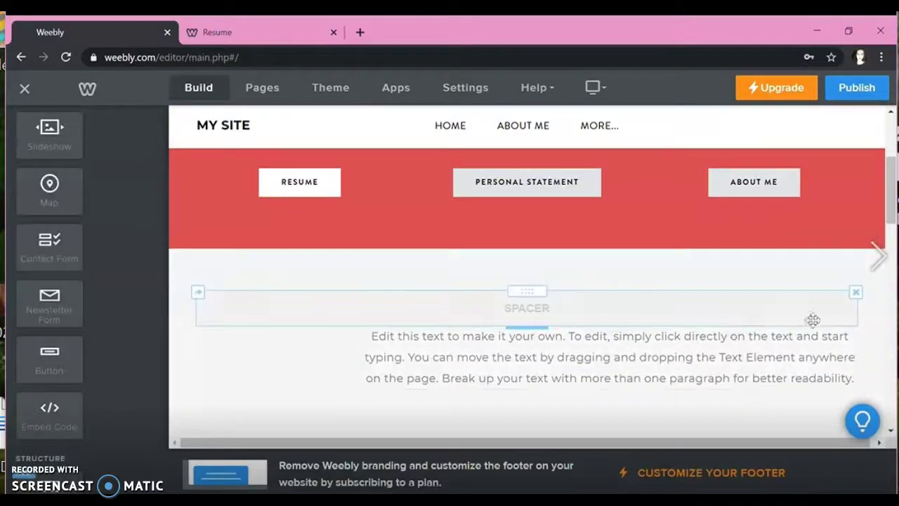
click(855, 328)
click(826, 282)
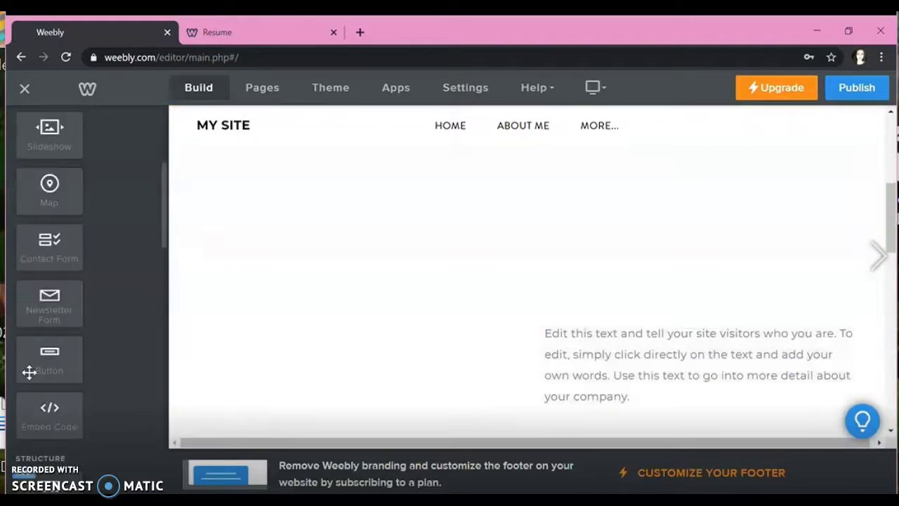
scroll(28, 371, up, 3)
Step: Add a slideshow to the Home page in the Thumbnails on Bottom style
drag(50, 347, 352, 179)
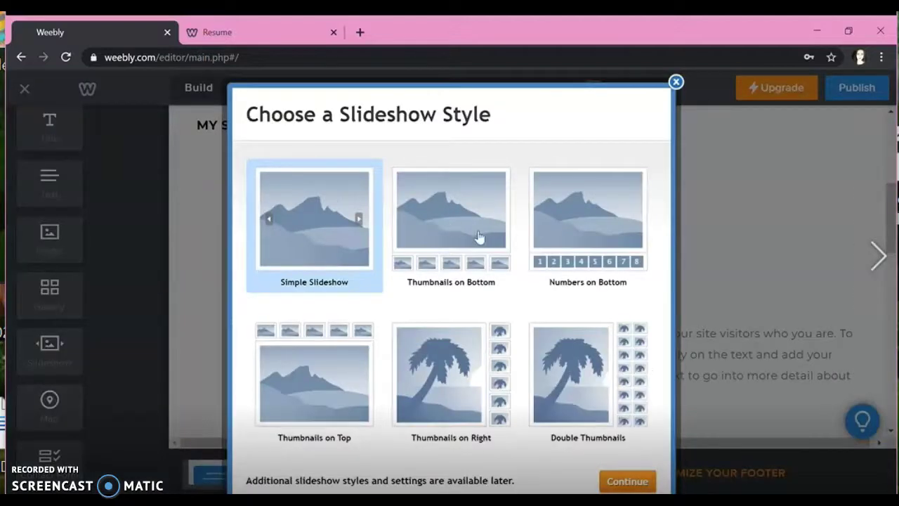
click(478, 237)
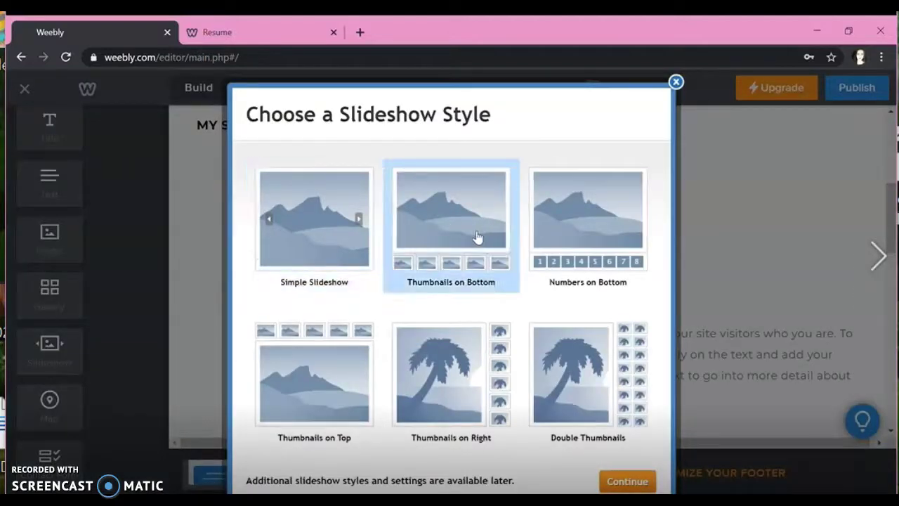
click(625, 482)
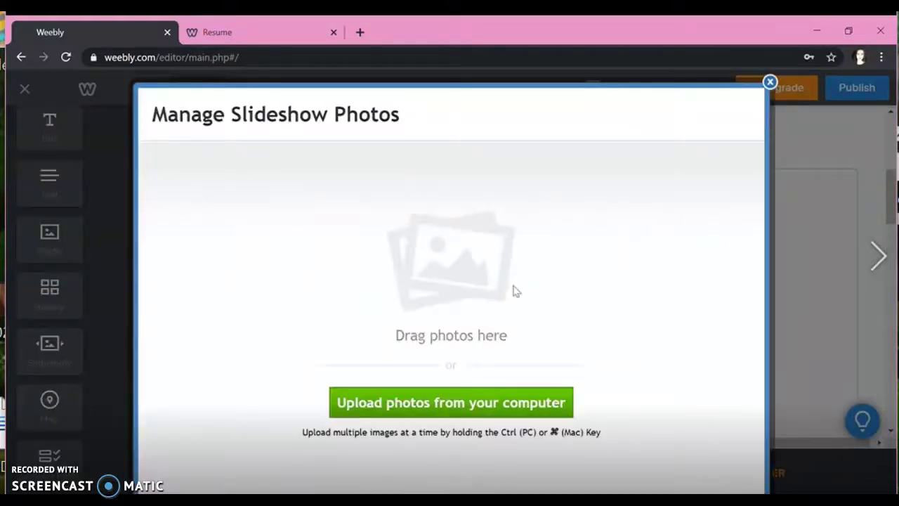
Step: Upload three photos from the computer into the slideshow and save it
click(512, 405)
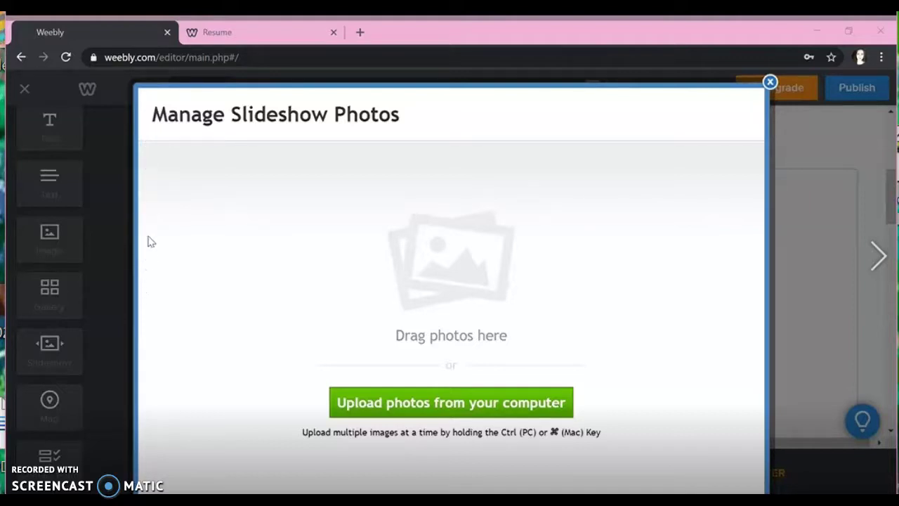
key(Return)
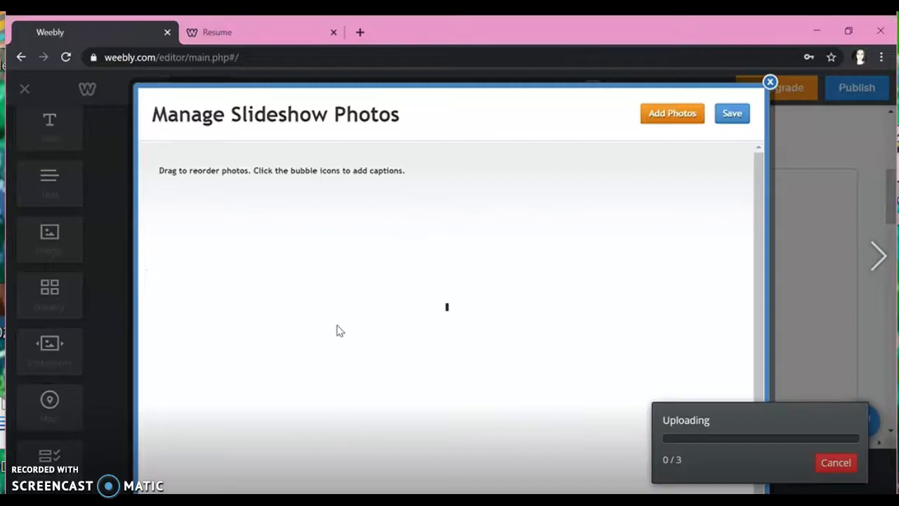
click(672, 113)
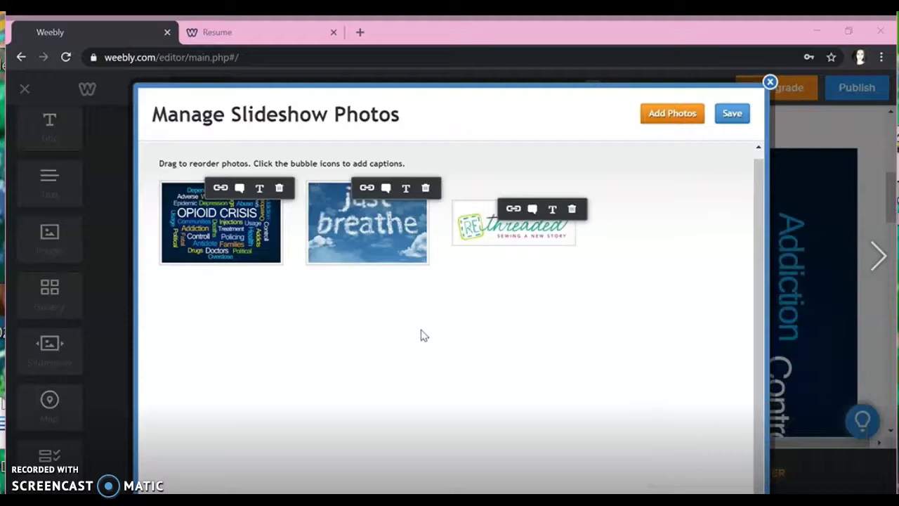
key(Escape)
click(730, 114)
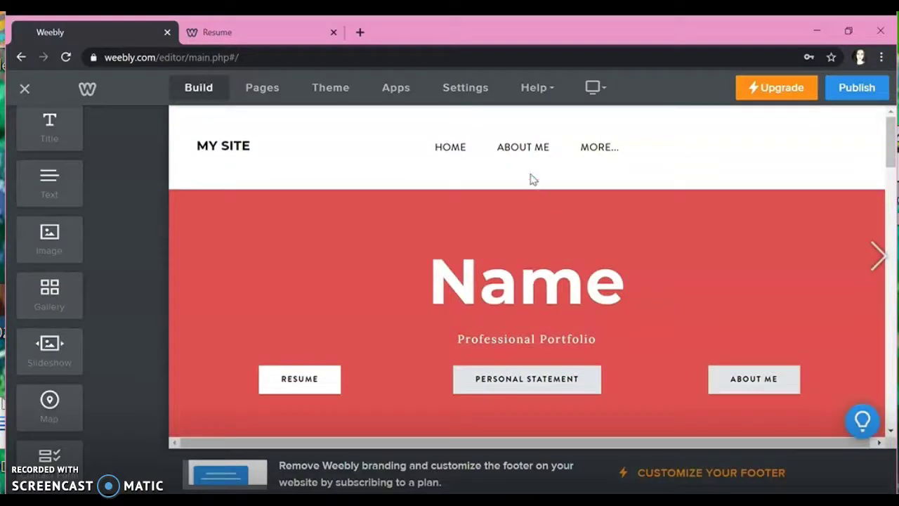
Step: On the About Me page, delete the empty spacer and add an image beside the Services text
click(544, 151)
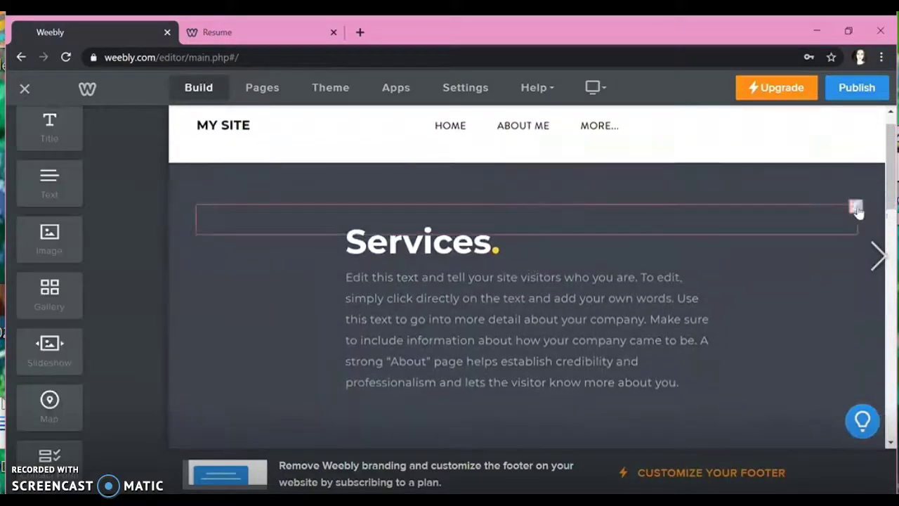
click(856, 206)
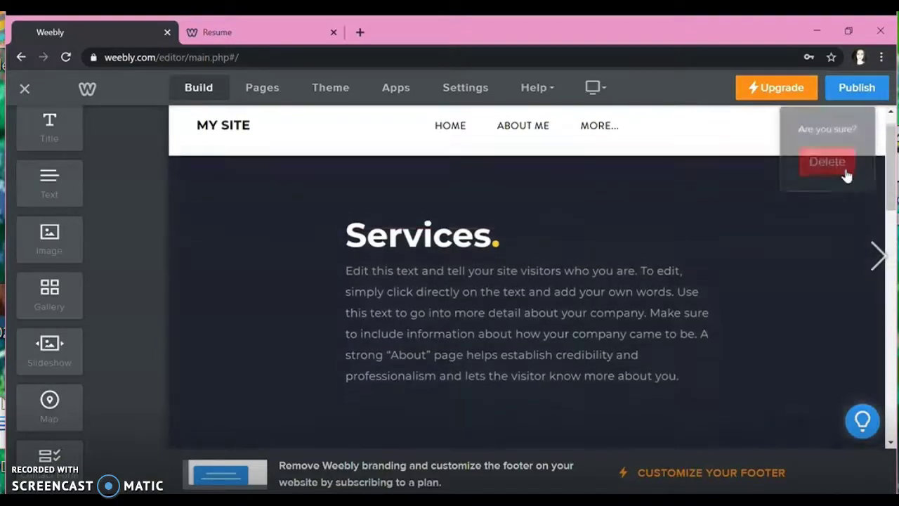
click(843, 172)
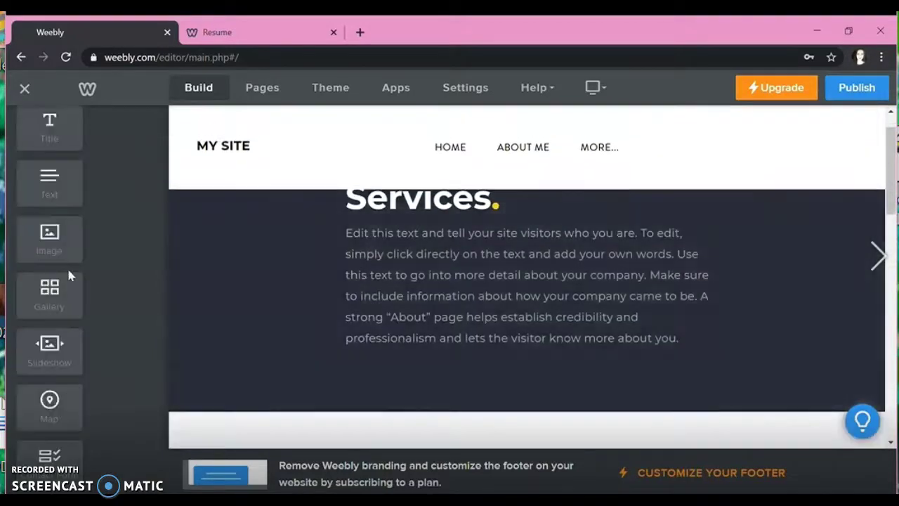
drag(60, 261, 754, 293)
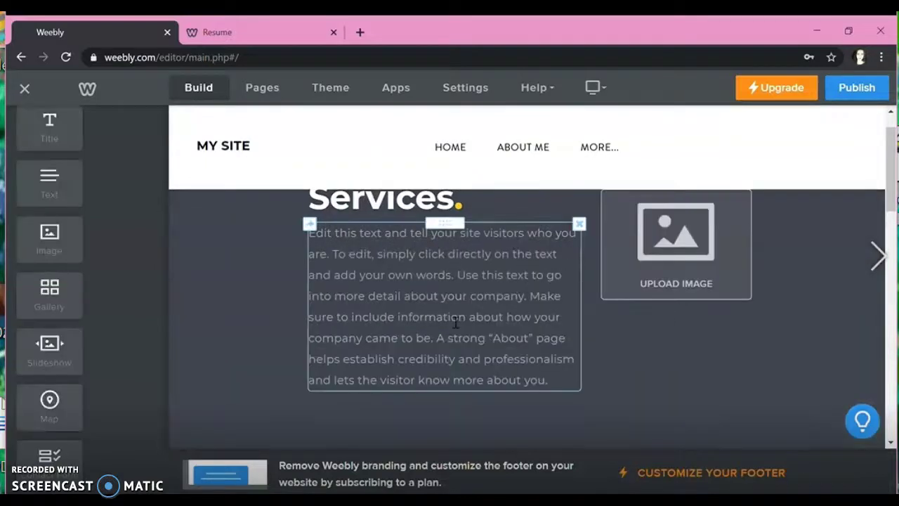
Step: Rename the Services heading to 'About Me' and open the image placeholder's upload options
click(453, 241)
drag(453, 240, 276, 242)
text(Abu)
key(BackSpace)
text(out )
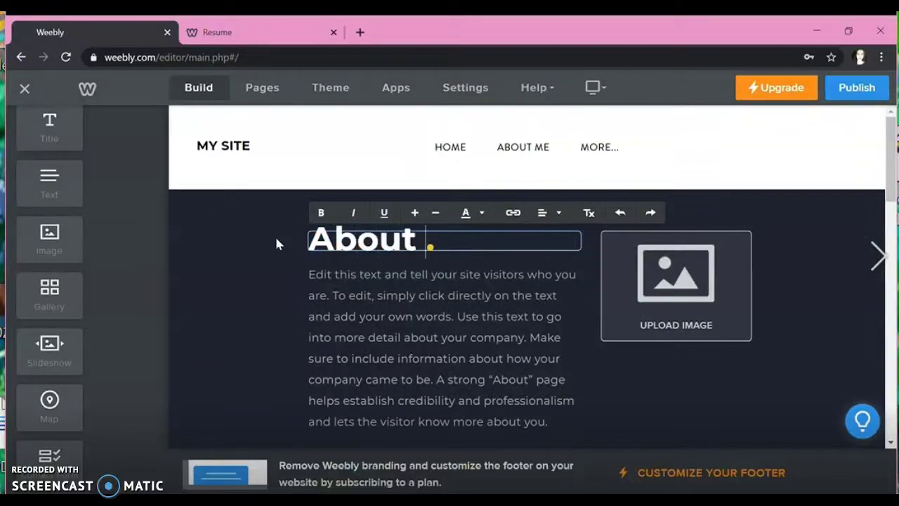
text(Me)
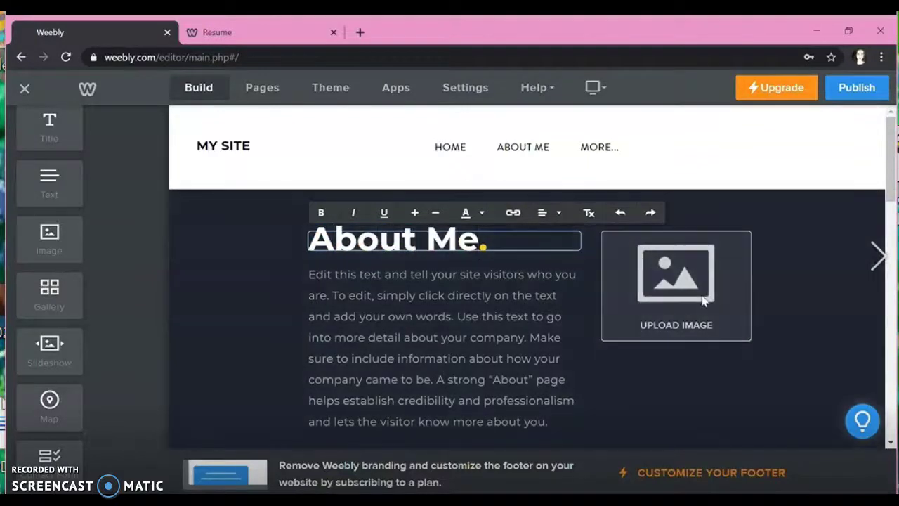
click(383, 301)
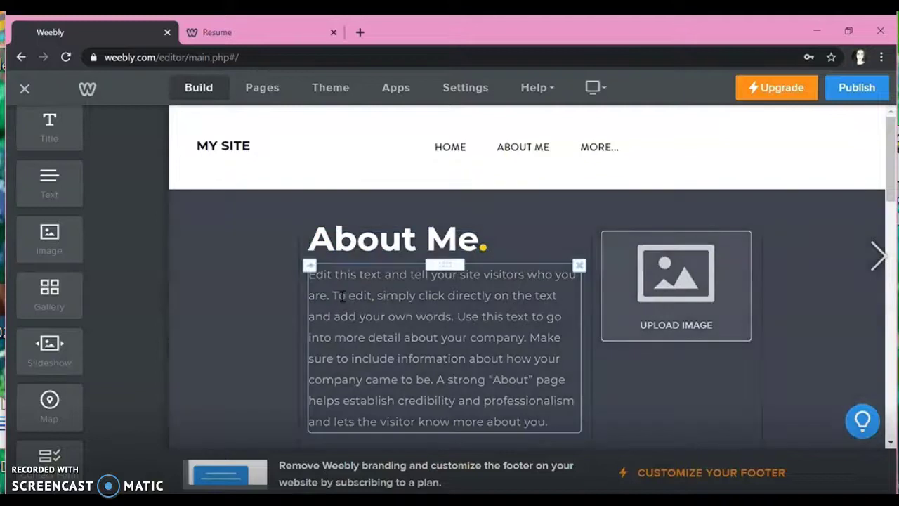
click(723, 323)
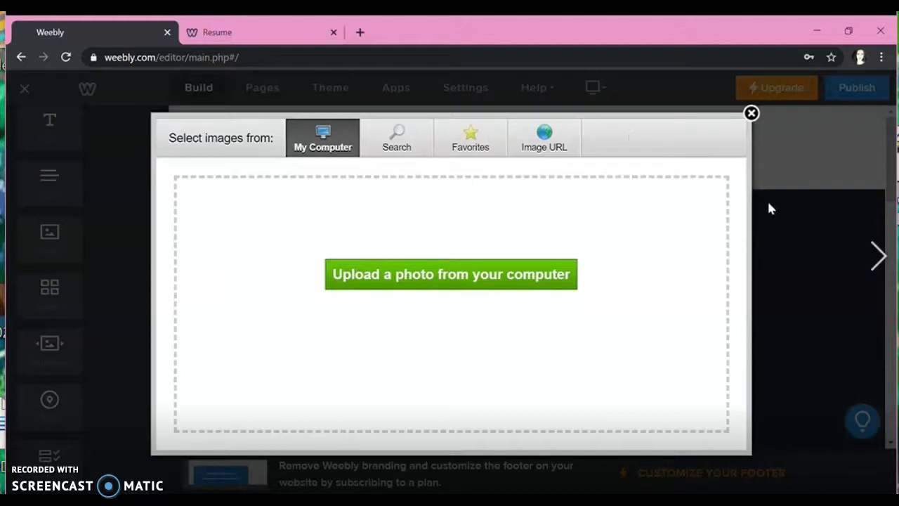
Step: Upload the group photo from the computer into the About Me image placeholder
click(530, 284)
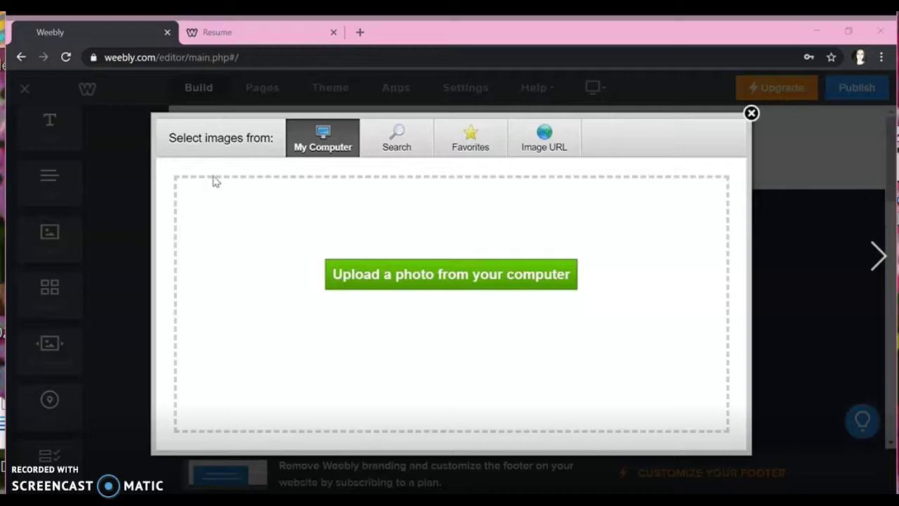
key(Return)
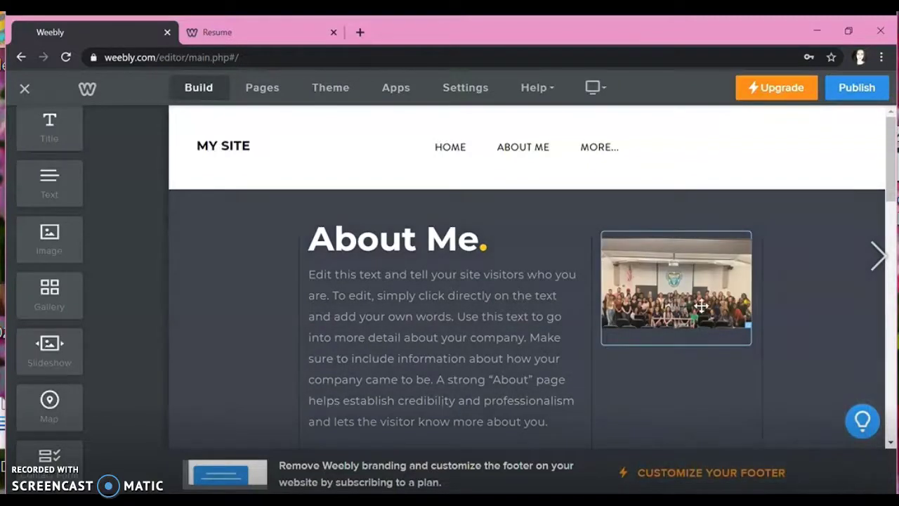
scroll(522, 301, down, 2)
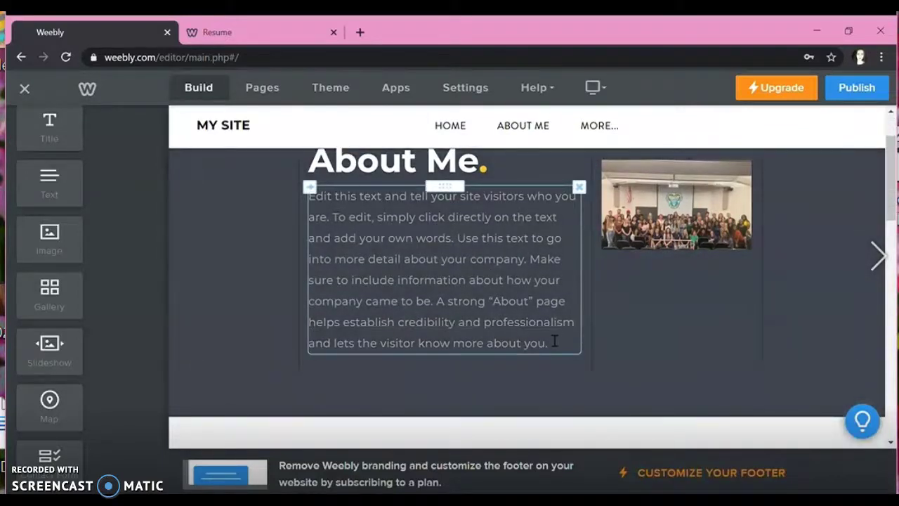
click(560, 354)
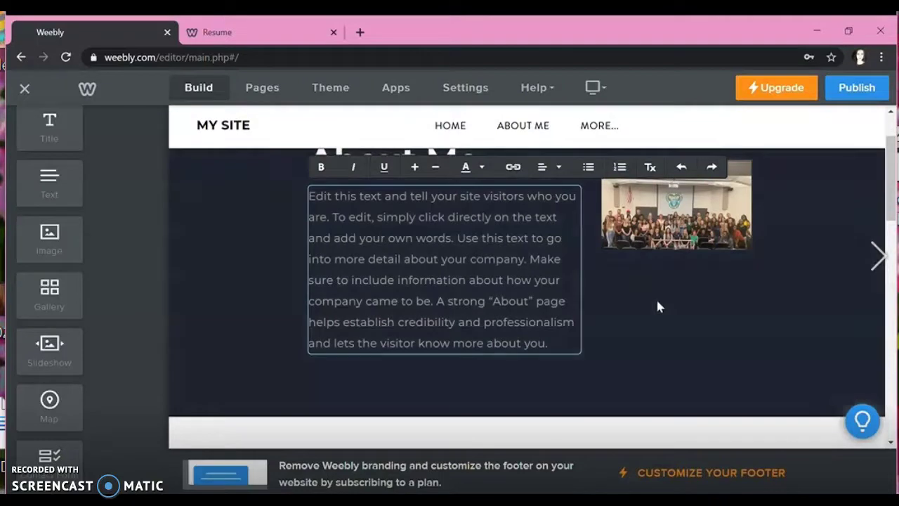
click(656, 297)
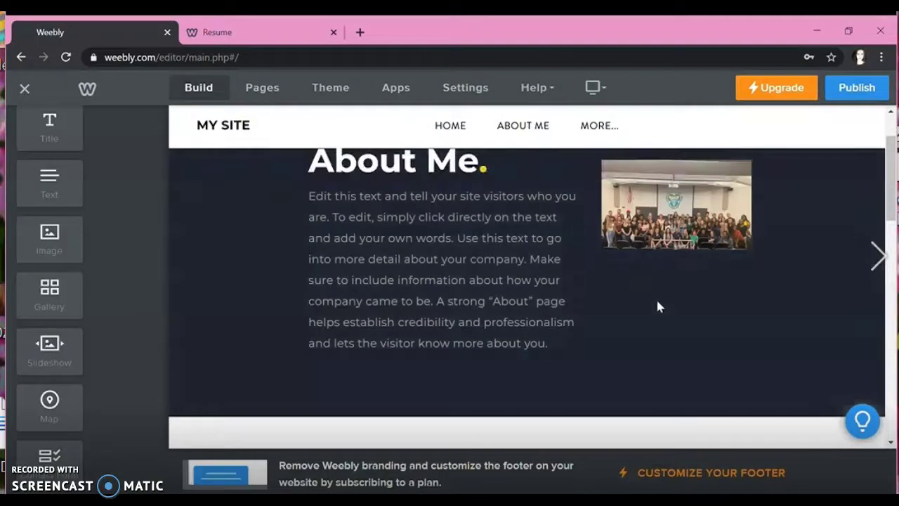
drag(60, 204, 660, 318)
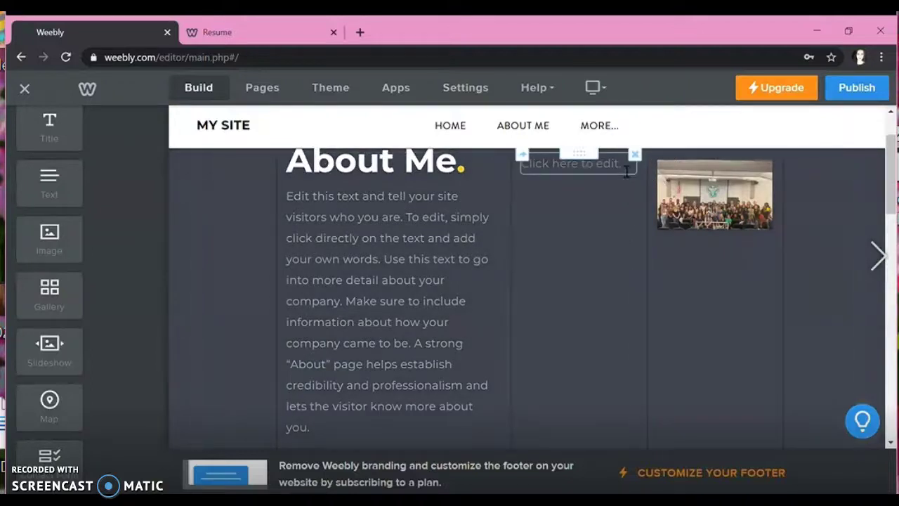
drag(598, 160, 727, 305)
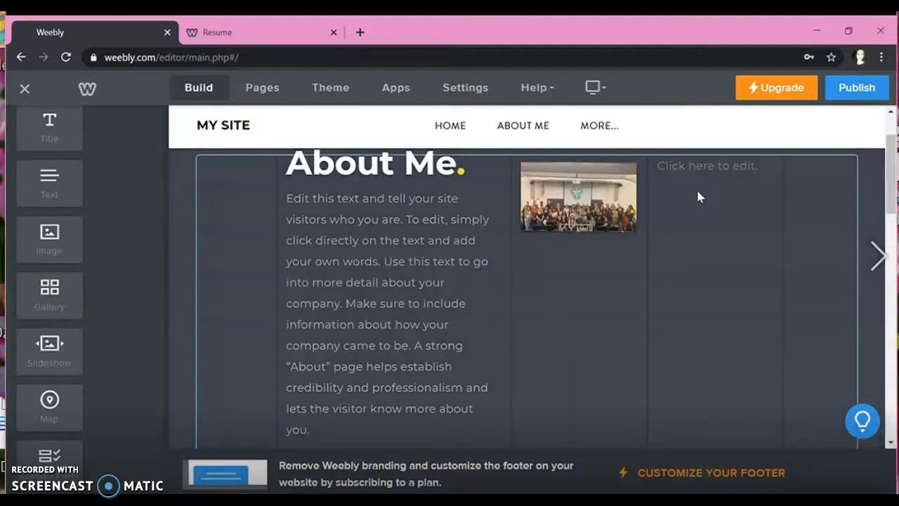
click(771, 157)
click(742, 118)
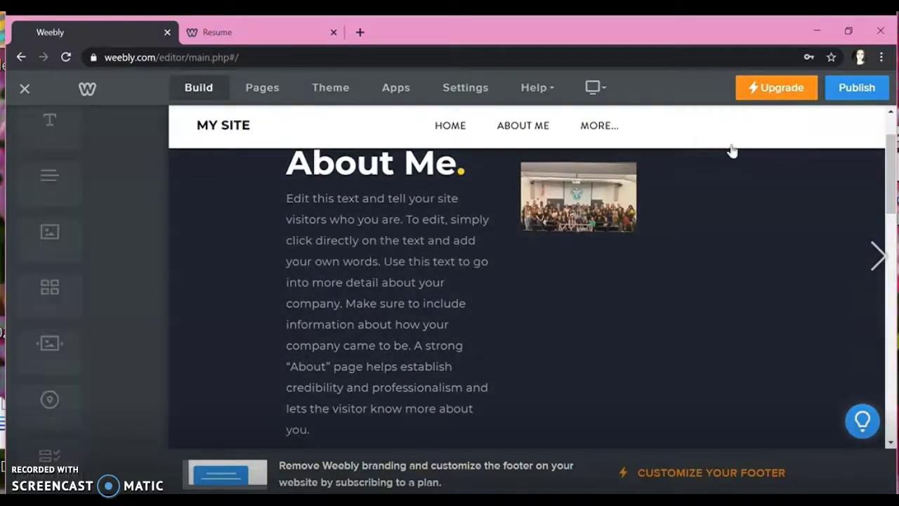
Step: Delete the spacer above the Hosting, Storage and Customization columns and the Customization column's text
scroll(628, 271, down, 10)
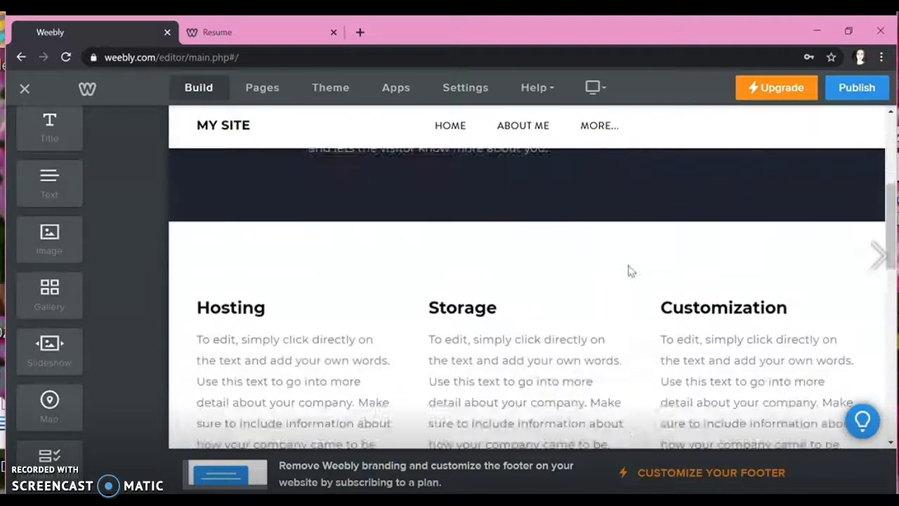
scroll(628, 271, up, 10)
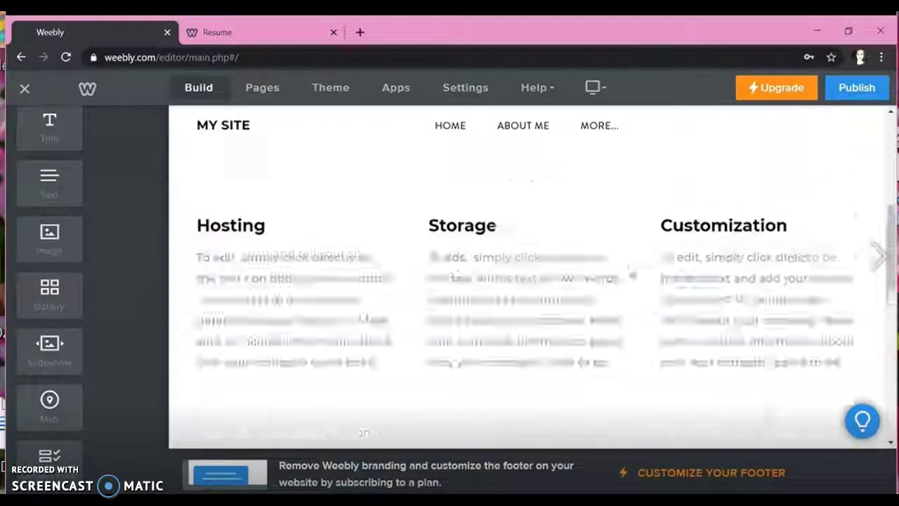
scroll(628, 271, down, 3)
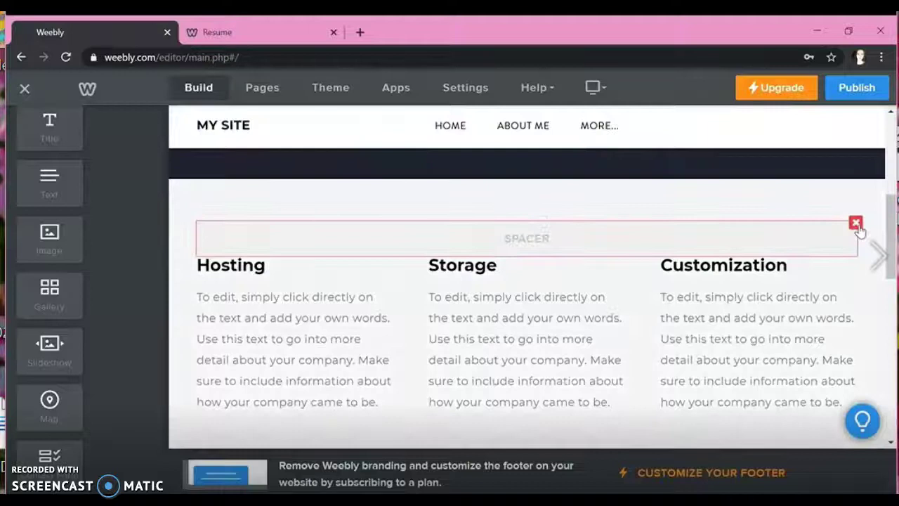
click(855, 222)
click(845, 181)
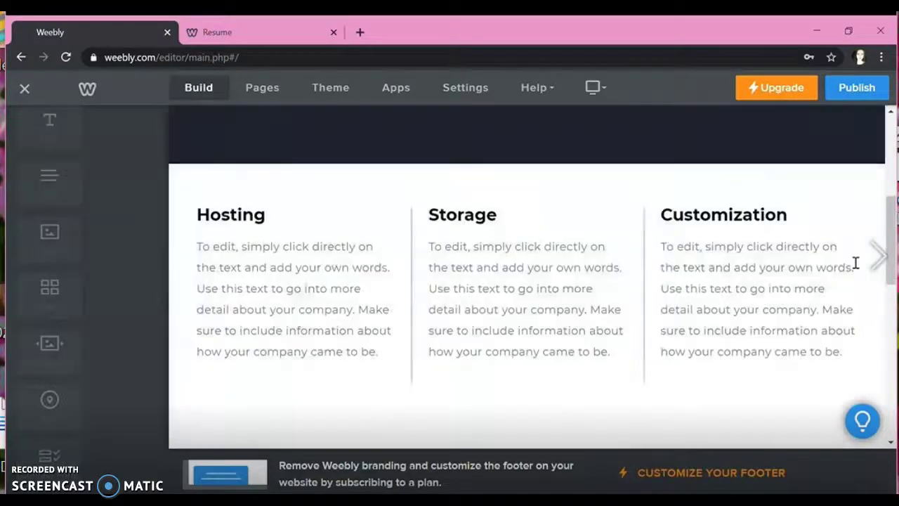
click(856, 257)
click(844, 217)
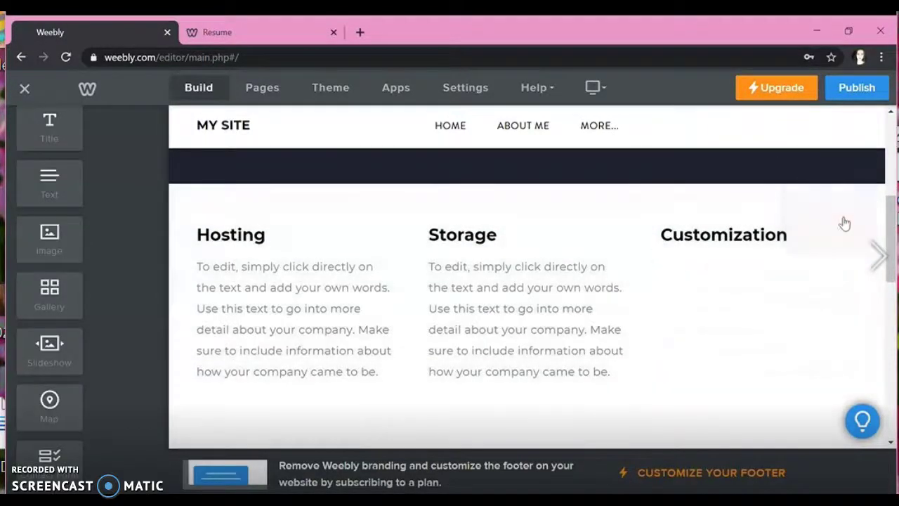
Step: Switch the editor to the Home page and scroll through the elements sidebar
scroll(557, 206, up, 5)
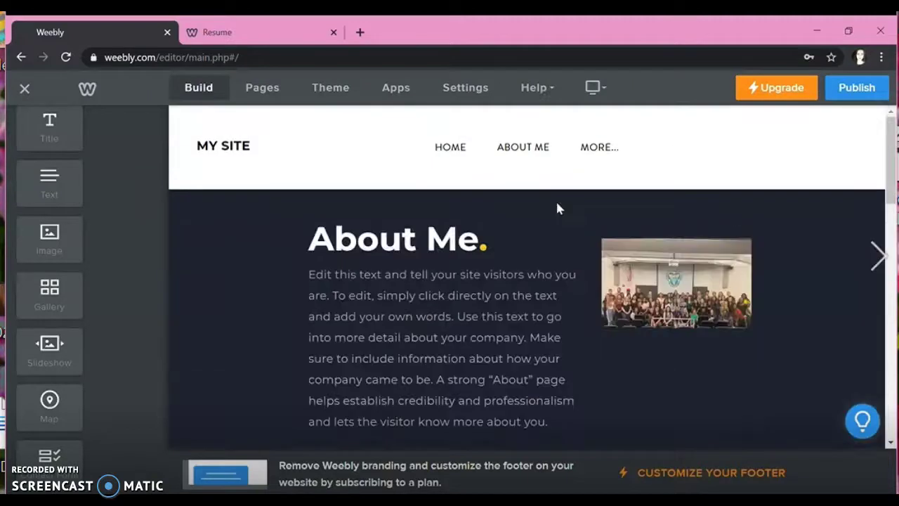
click(467, 147)
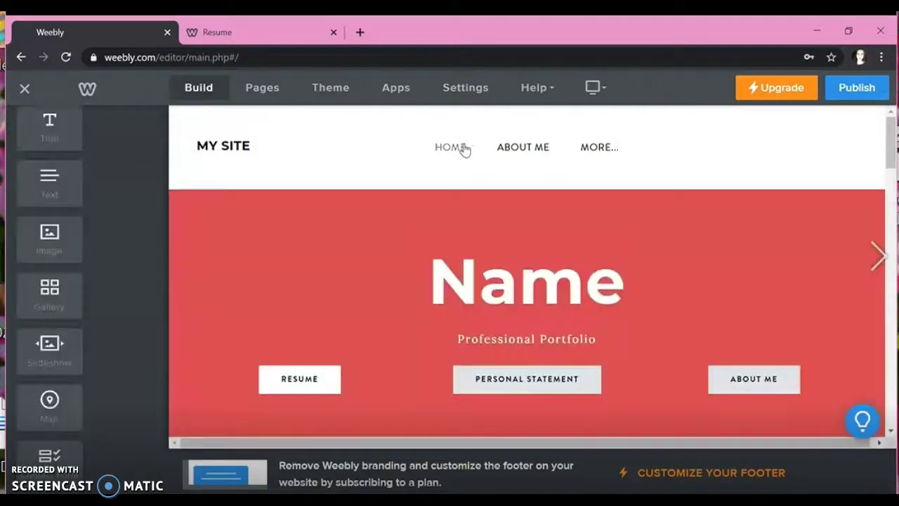
scroll(595, 313, down, 1)
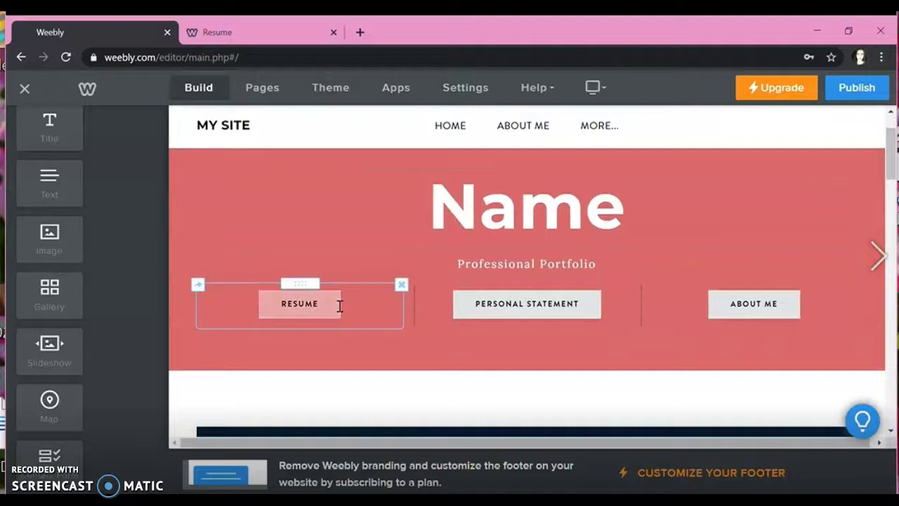
scroll(273, 321, down, 1)
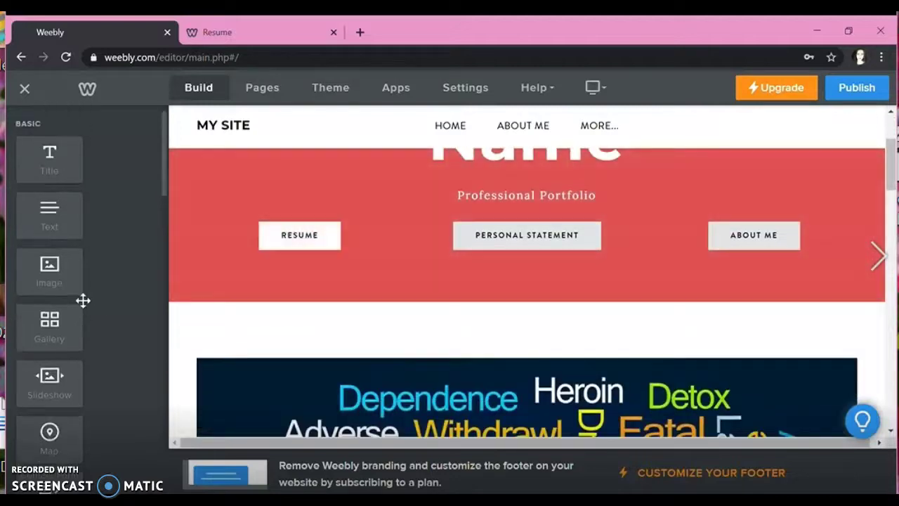
scroll(83, 299, down, 2)
scroll(83, 300, down, 6)
scroll(83, 300, down, 4)
scroll(88, 252, down, 9)
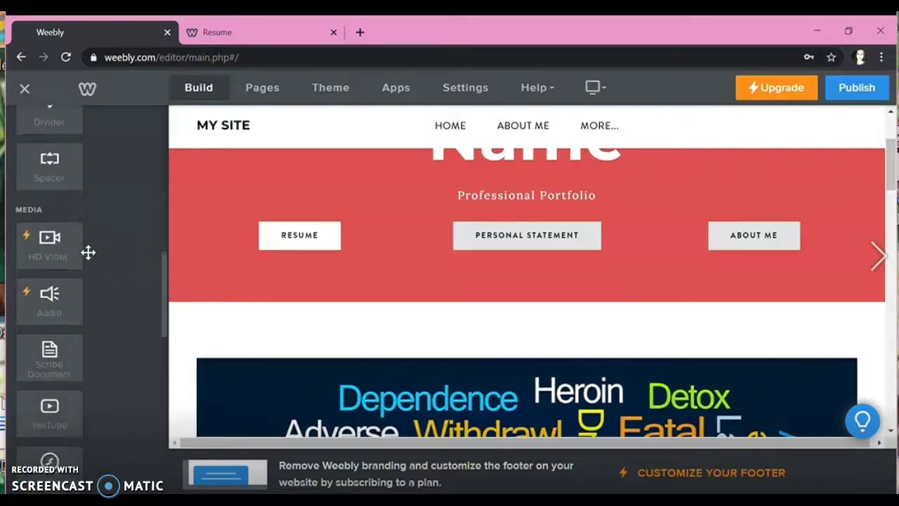
scroll(87, 252, down, 8)
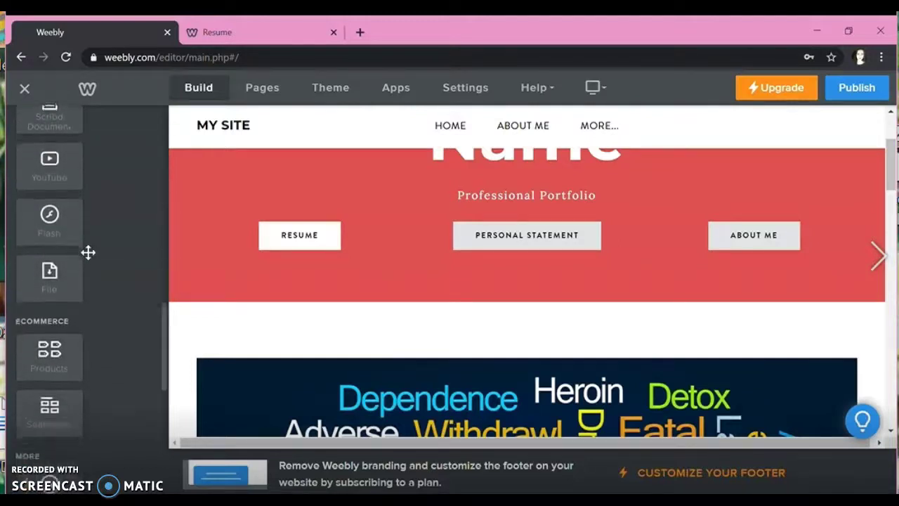
scroll(88, 252, down, 6)
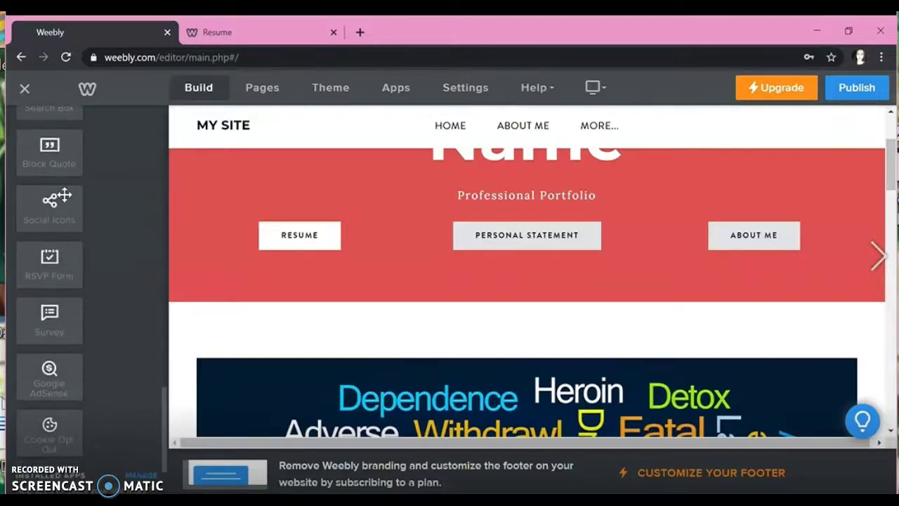
Step: On the About Me page, place a Block Quote element below the group photo
click(521, 128)
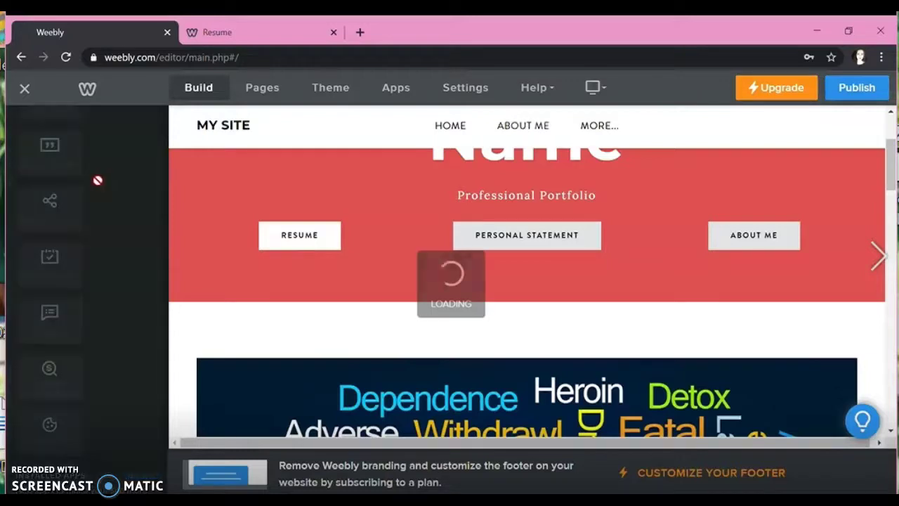
drag(40, 144, 656, 336)
scroll(656, 335, down, 3)
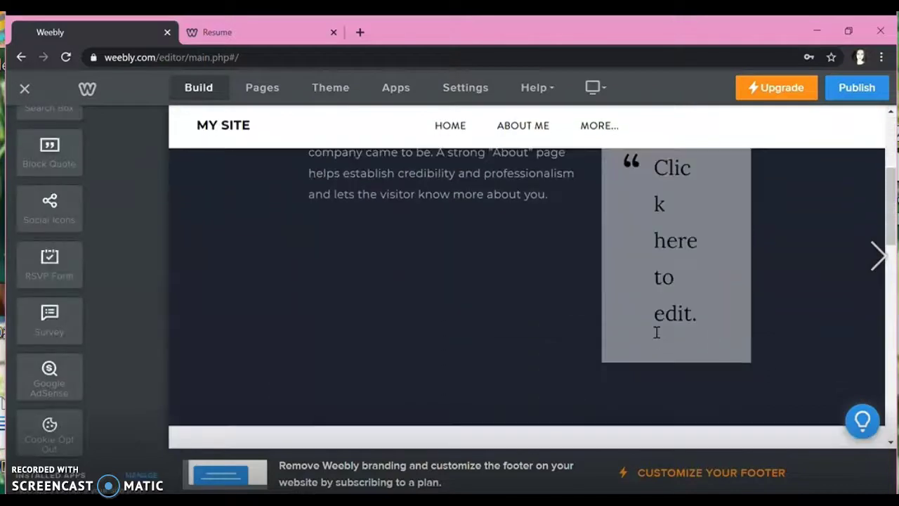
scroll(56, 323, down, 4)
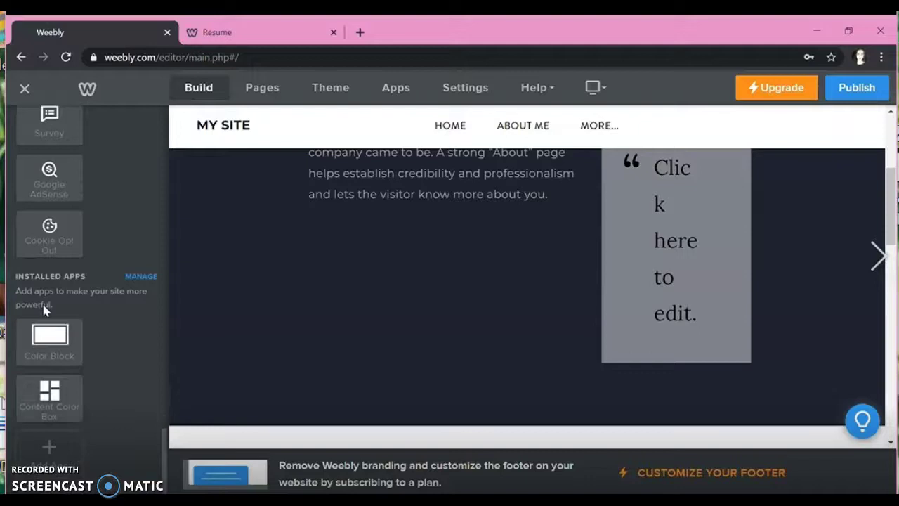
scroll(44, 311, up, 8)
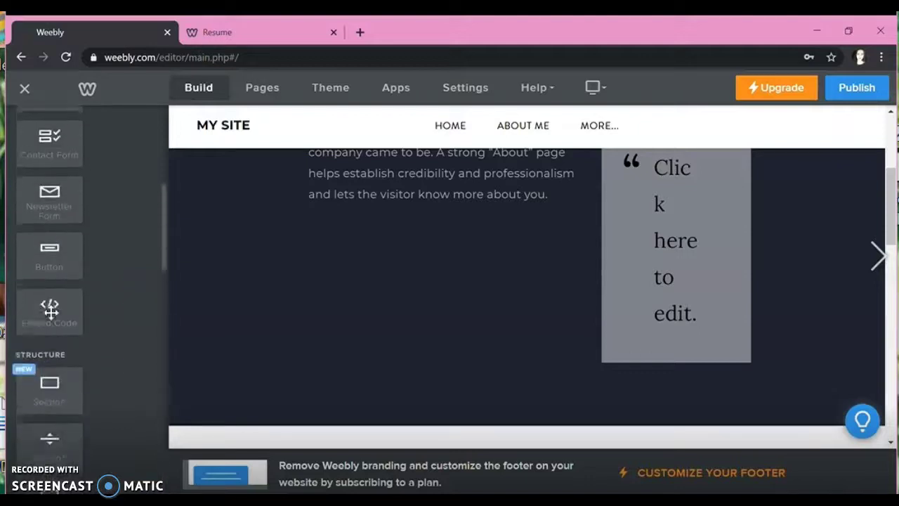
scroll(316, 261, up, 3)
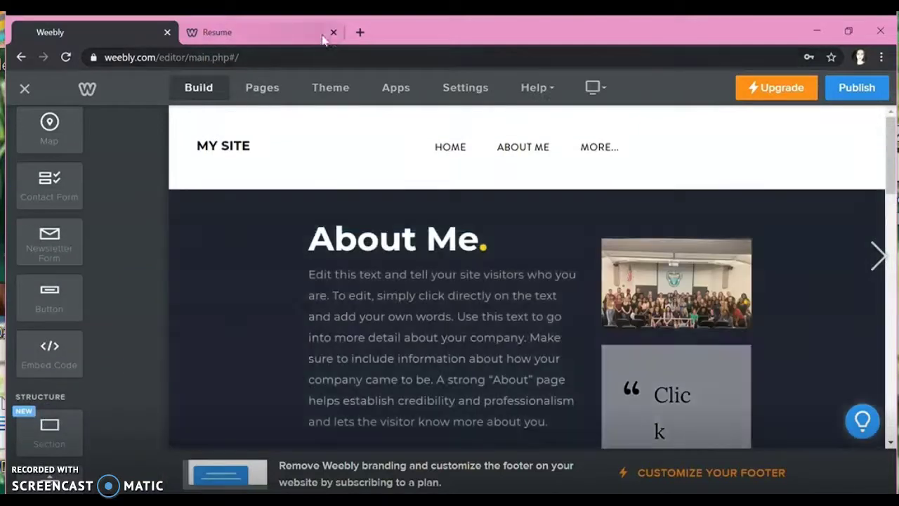
Step: Load the example site schedinmaria.weebly.com and close the Weebly editor tab
click(320, 28)
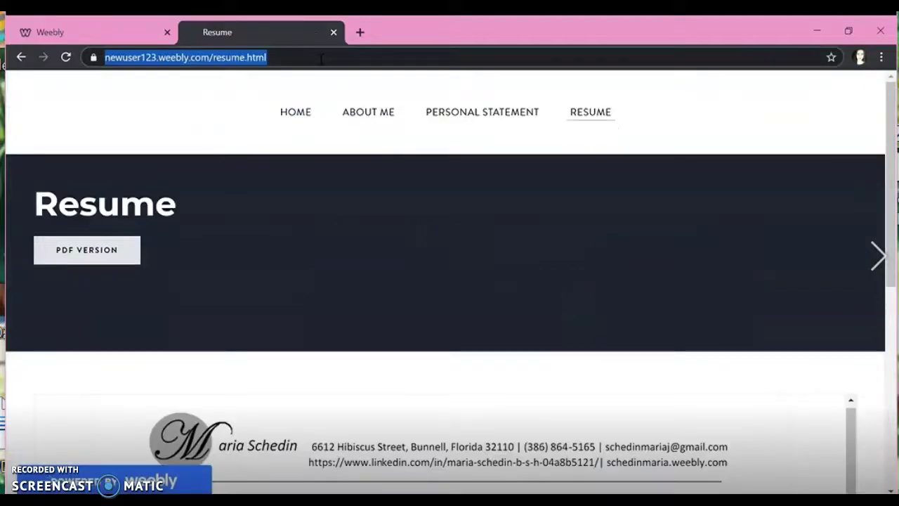
text(schedinmaria.weebly.com)
key(Return)
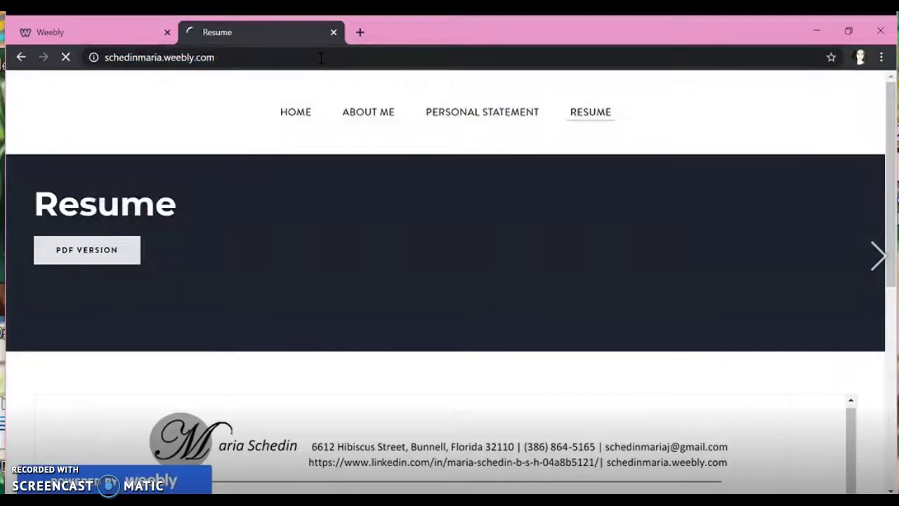
click(168, 32)
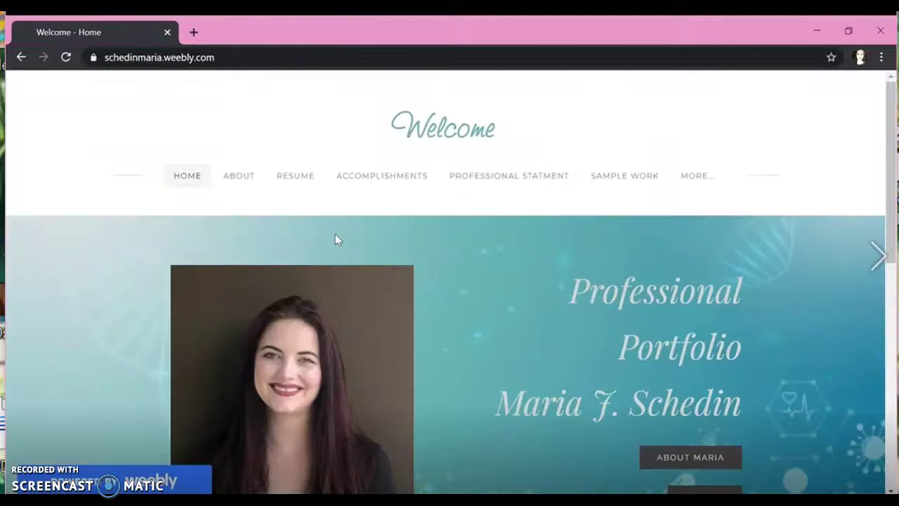
scroll(336, 168, down, 7)
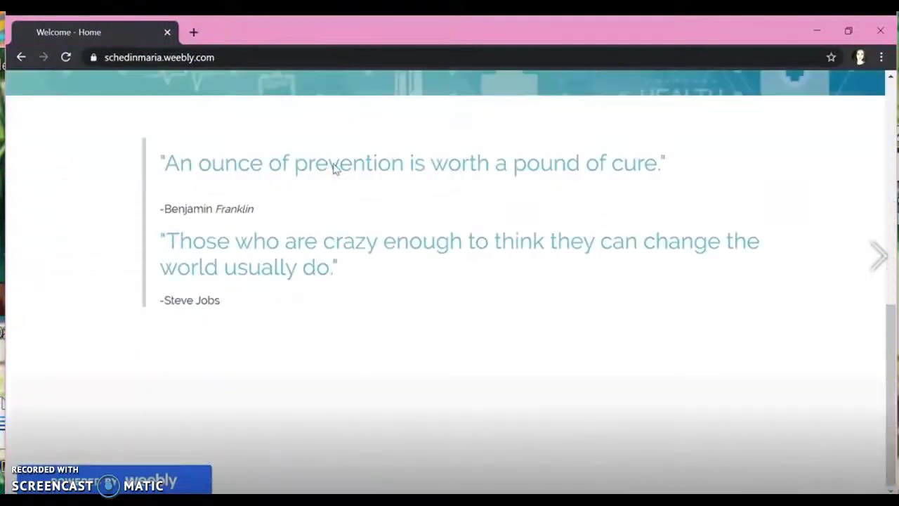
scroll(335, 167, up, 10)
Step: Browse the example site's About and Resume pages
click(255, 186)
scroll(507, 311, down, 10)
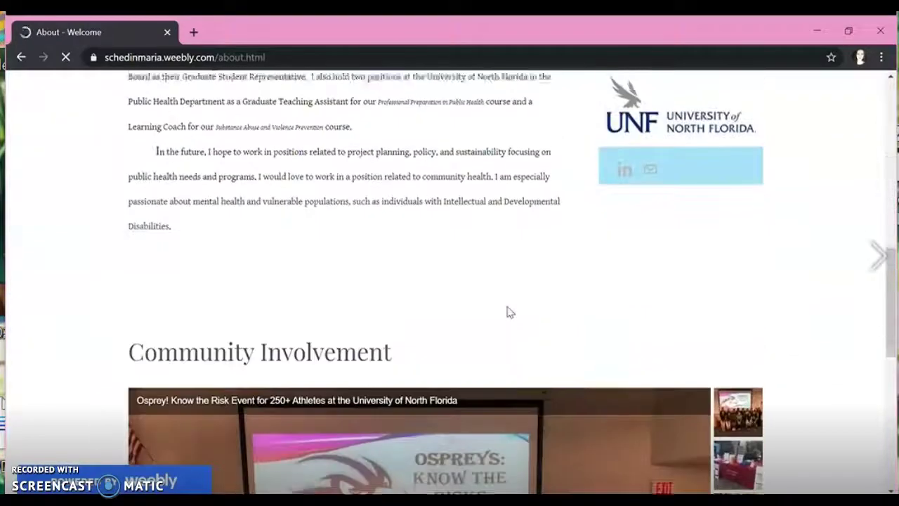
scroll(510, 312, down, 4)
scroll(510, 312, up, 15)
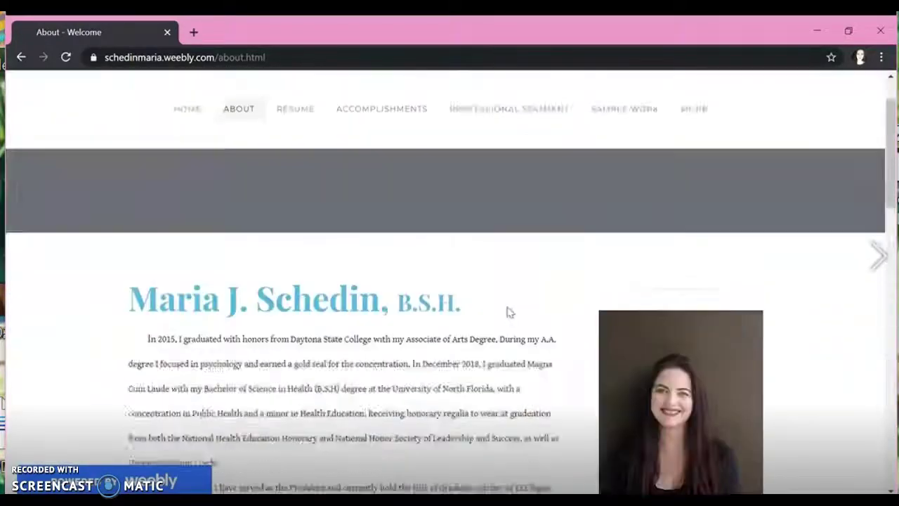
click(303, 186)
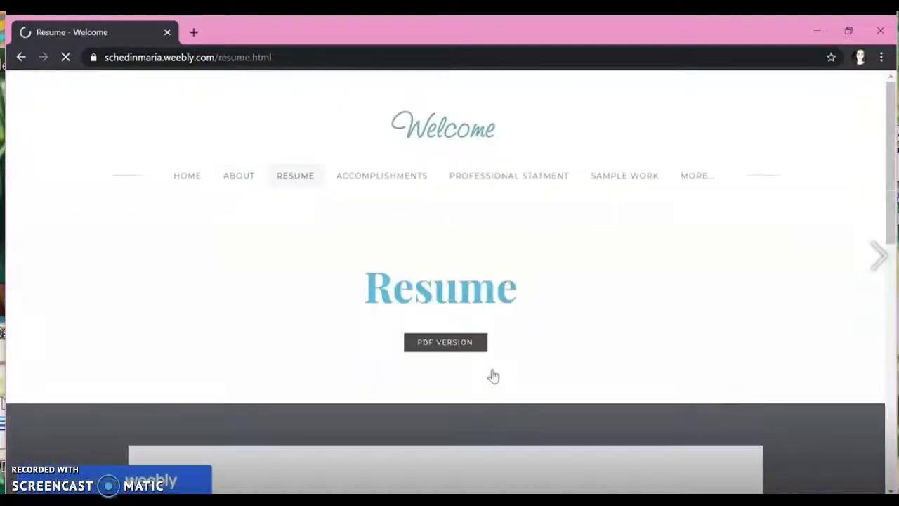
scroll(490, 381, down, 10)
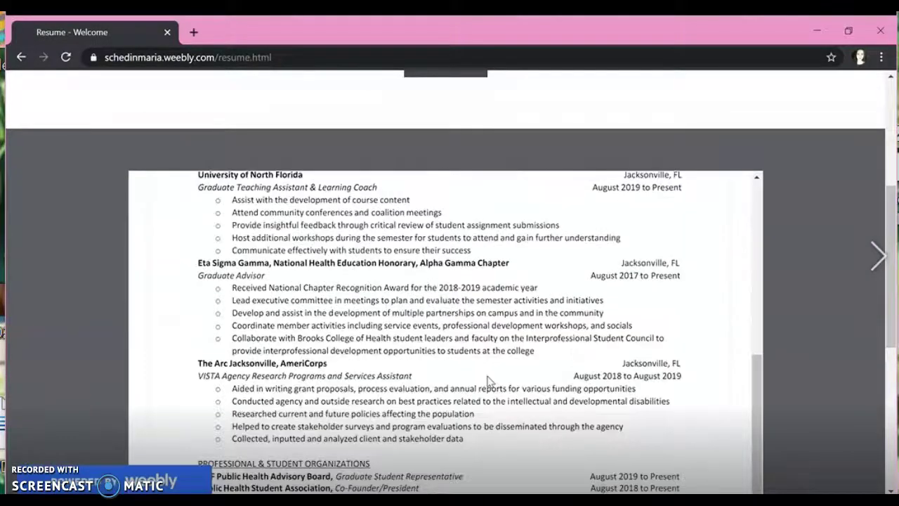
scroll(490, 381, up, 10)
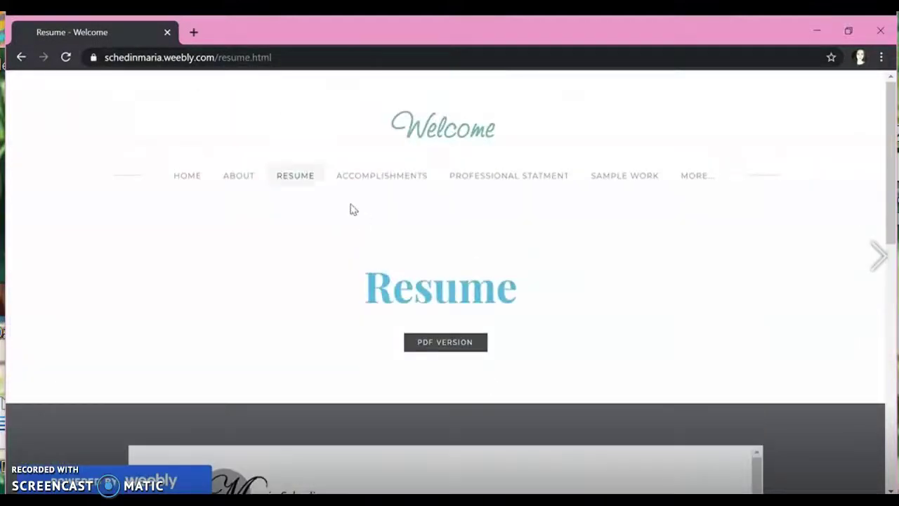
Step: Scroll through the example site's Accomplishments page
click(373, 182)
scroll(617, 298, down, 5)
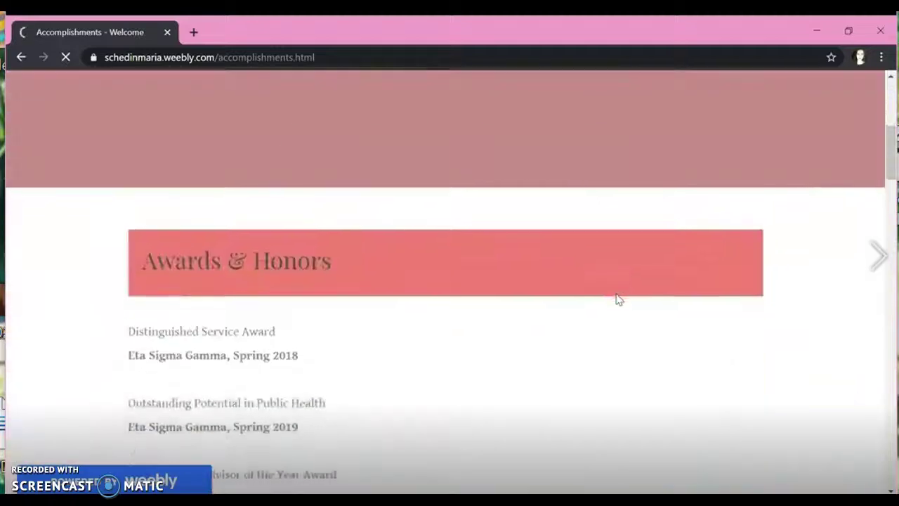
scroll(616, 299, down, 20)
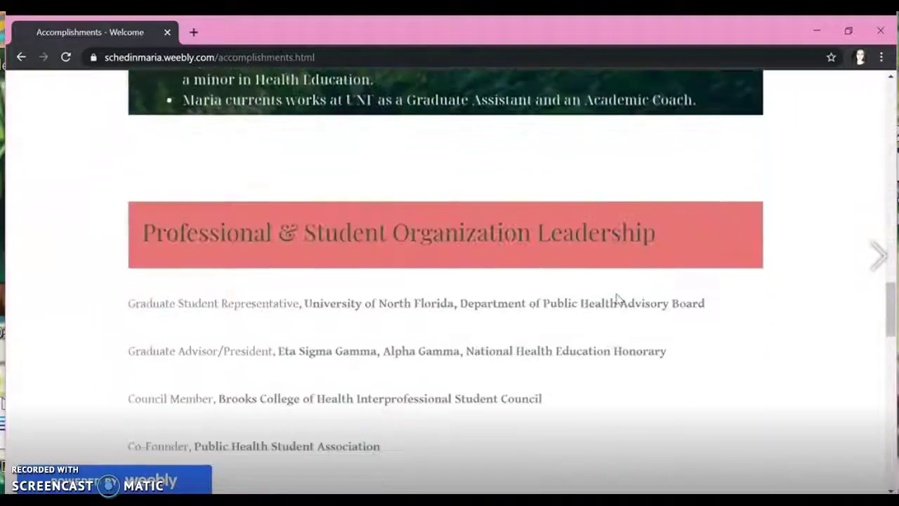
scroll(616, 299, down, 11)
scroll(616, 298, up, 7)
scroll(616, 299, up, 20)
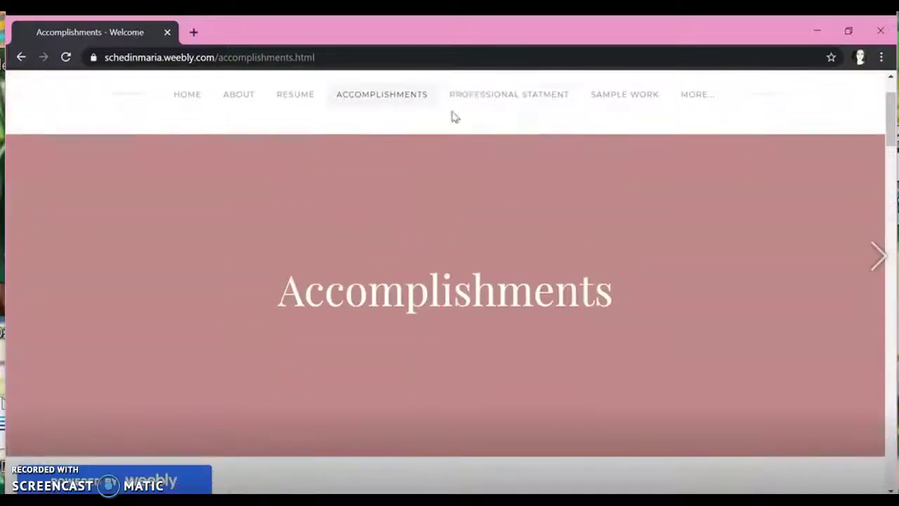
Step: View the professional statement's PDF version, then close it and return to the site
scroll(548, 378, down, 20)
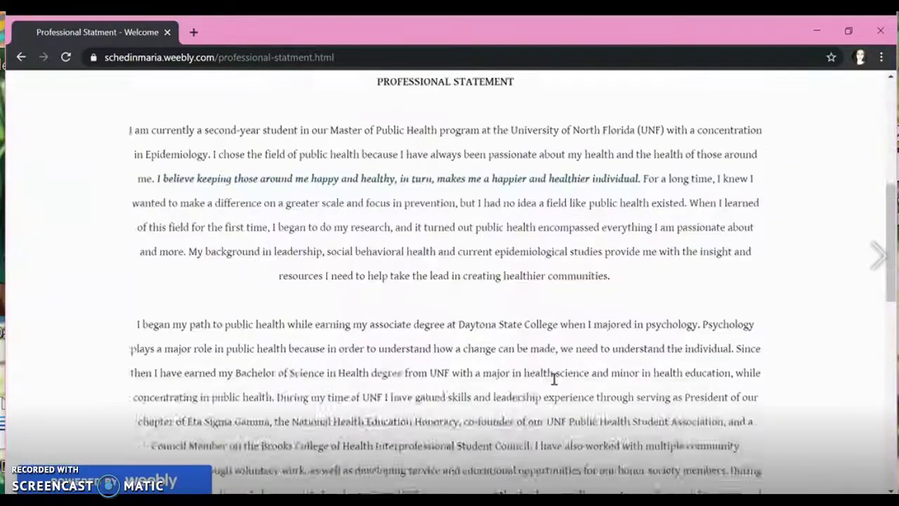
scroll(547, 375, up, 20)
click(464, 345)
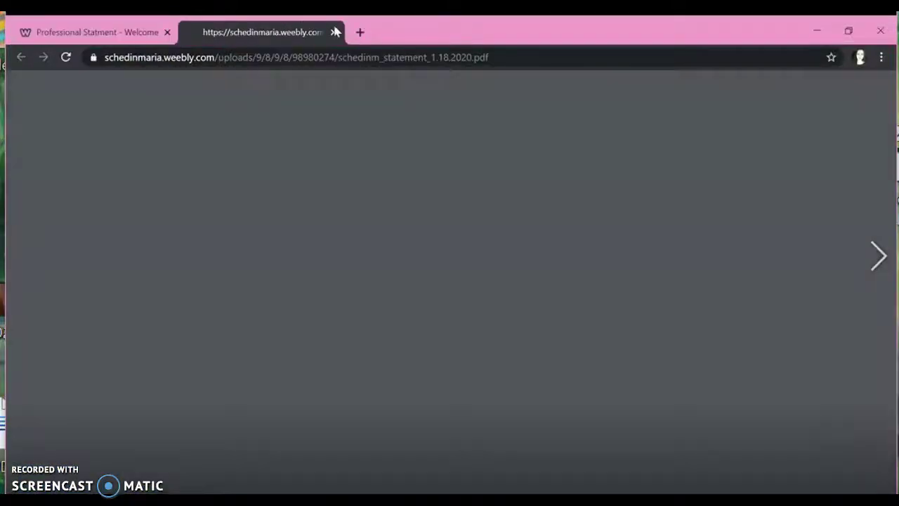
scroll(475, 311, down, 10)
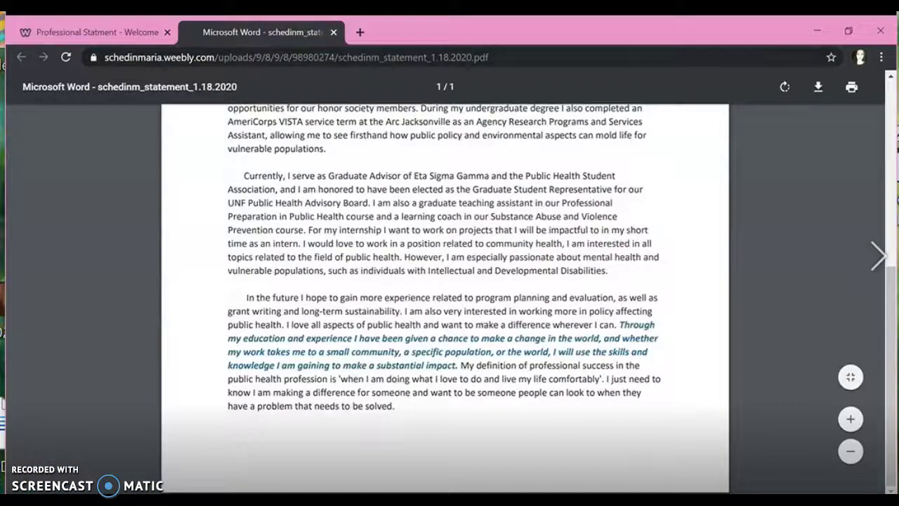
click(334, 33)
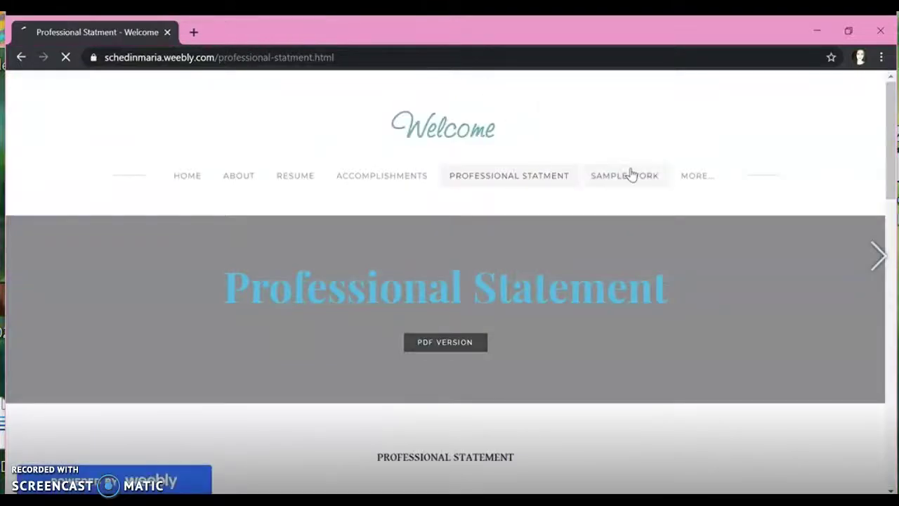
Step: Scroll through the example site's Sample Work page
scroll(534, 345, down, 8)
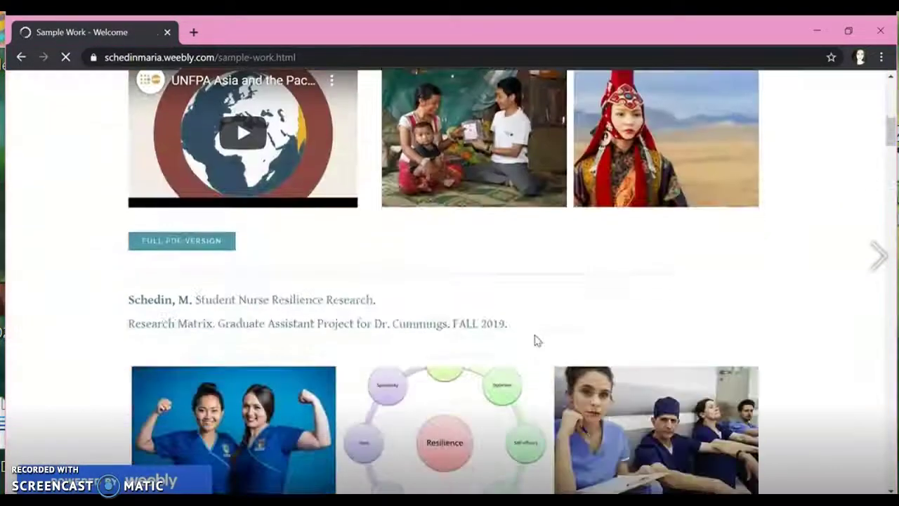
scroll(534, 340, down, 15)
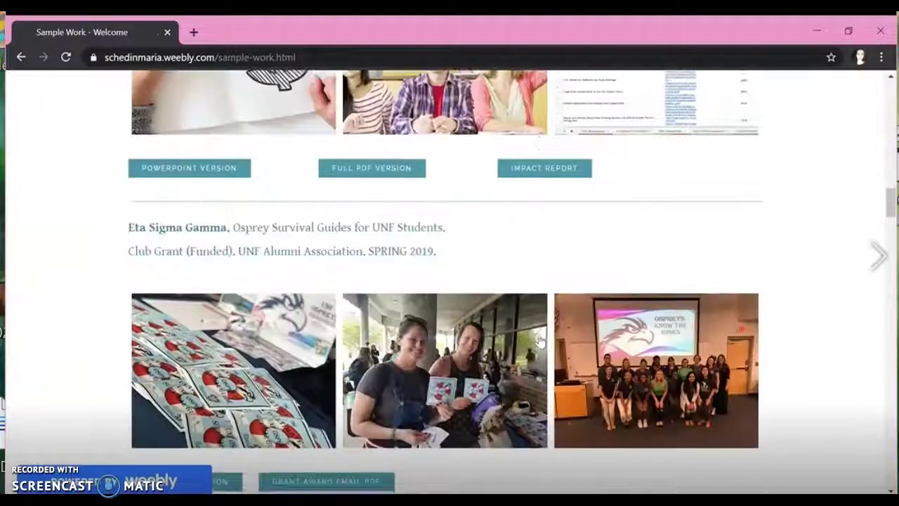
scroll(540, 339, down, 13)
scroll(535, 340, up, 12)
scroll(536, 340, up, 20)
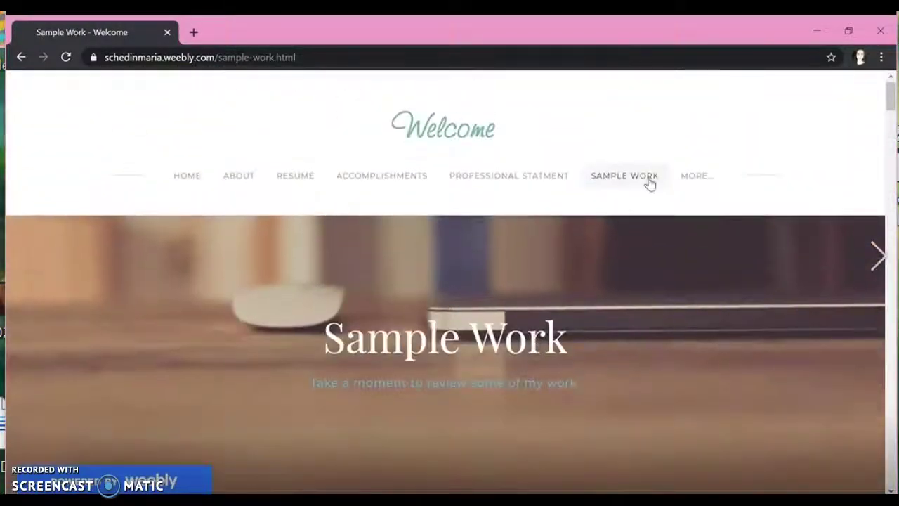
Step: Browse the Professional Competencies page from the MORE... menu
mouse_move(699, 177)
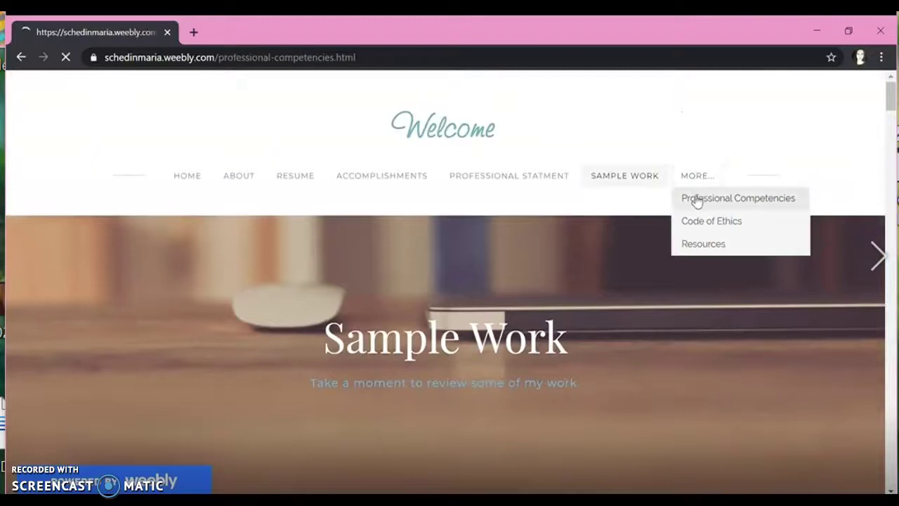
scroll(484, 351, down, 10)
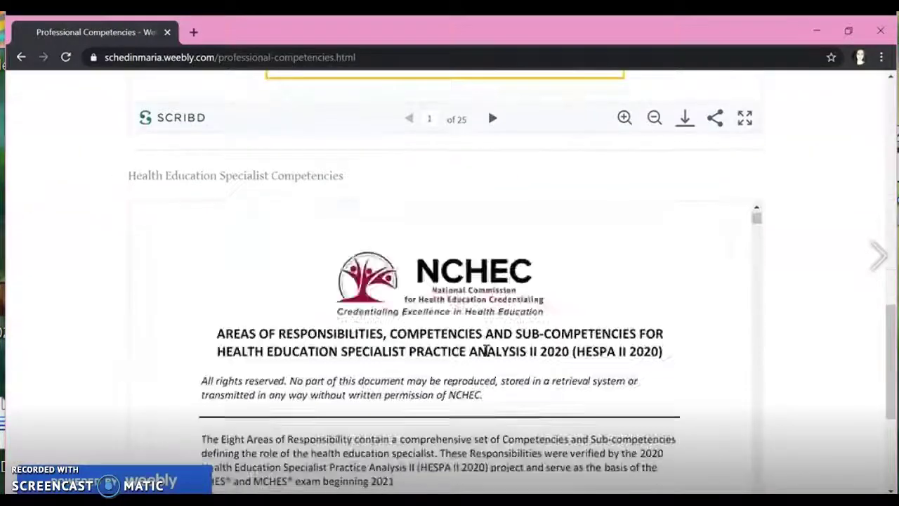
scroll(486, 351, down, 15)
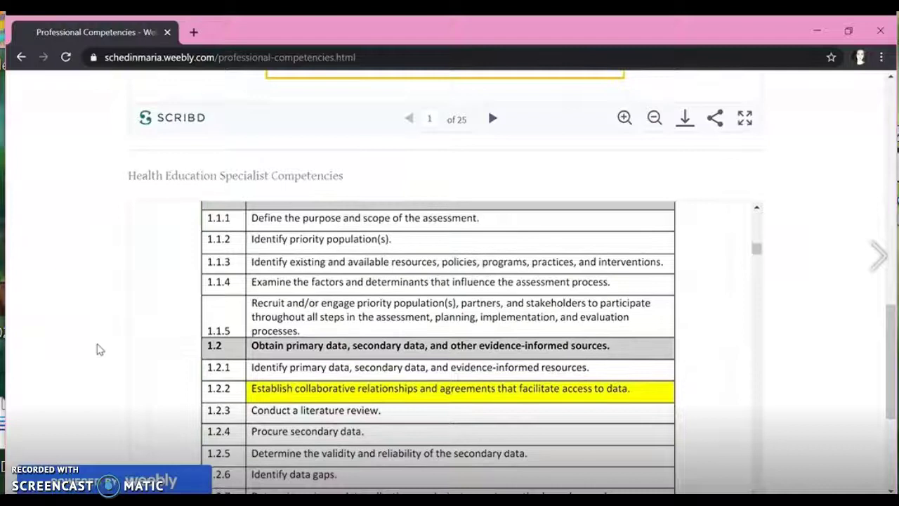
scroll(100, 349, down, 3)
scroll(100, 349, up, 10)
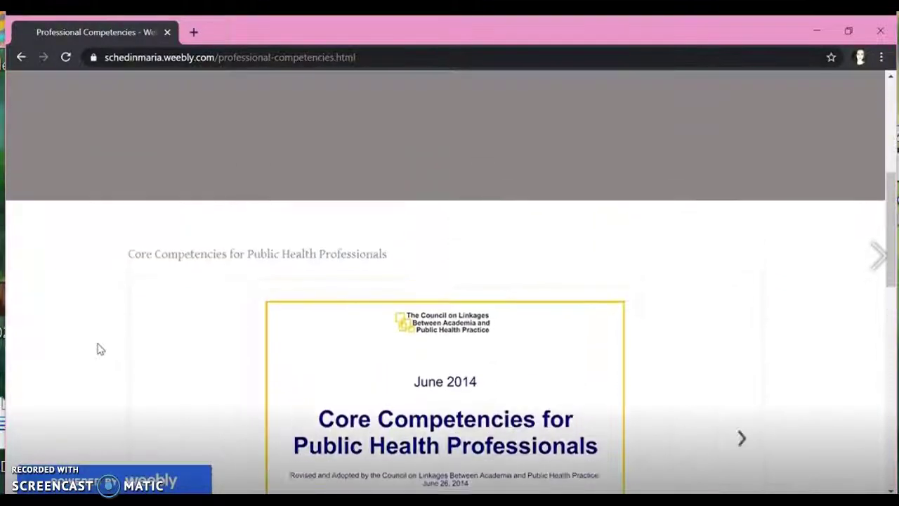
scroll(100, 349, up, 5)
Step: Browse the Code of Ethics page from the MORE... menu
mouse_move(708, 173)
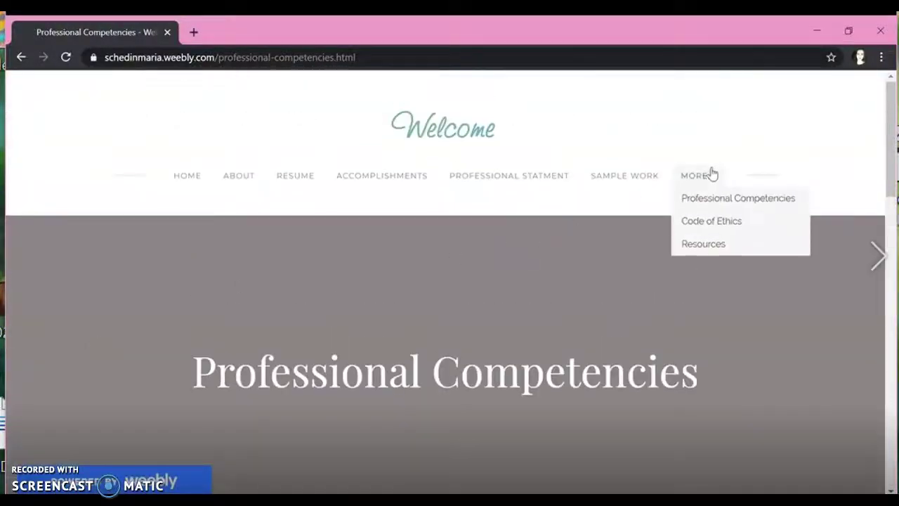
click(711, 221)
scroll(130, 389, down, 5)
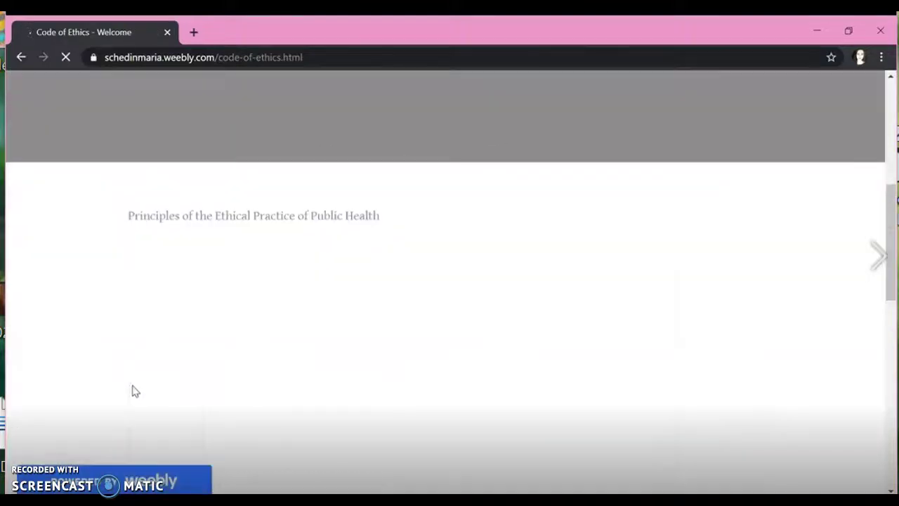
scroll(63, 400, down, 10)
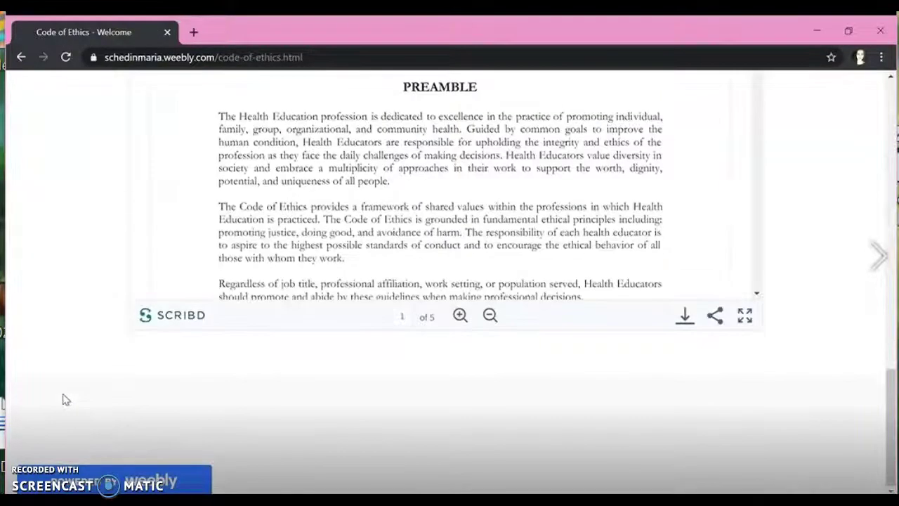
scroll(62, 400, up, 15)
scroll(62, 399, up, 3)
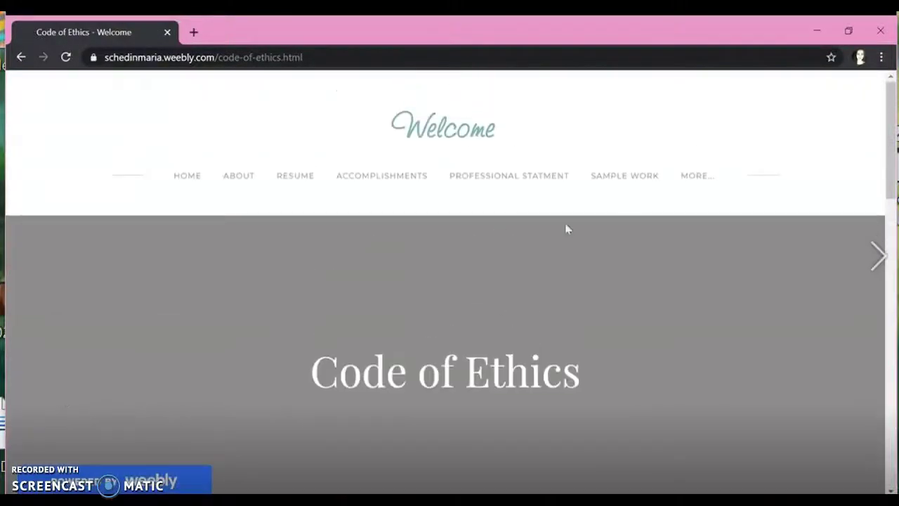
Step: Browse the Professional Resources page from the MORE... menu
mouse_move(729, 176)
click(698, 244)
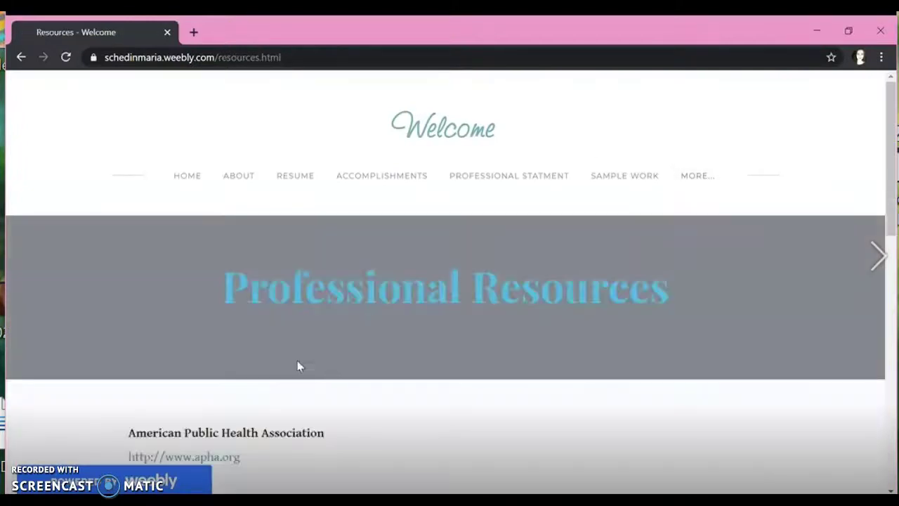
scroll(295, 368, down, 10)
scroll(264, 373, up, 10)
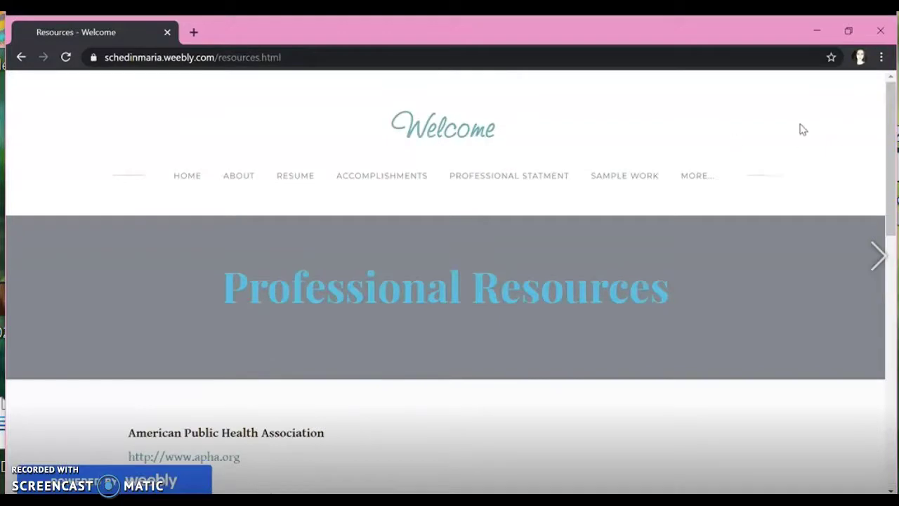